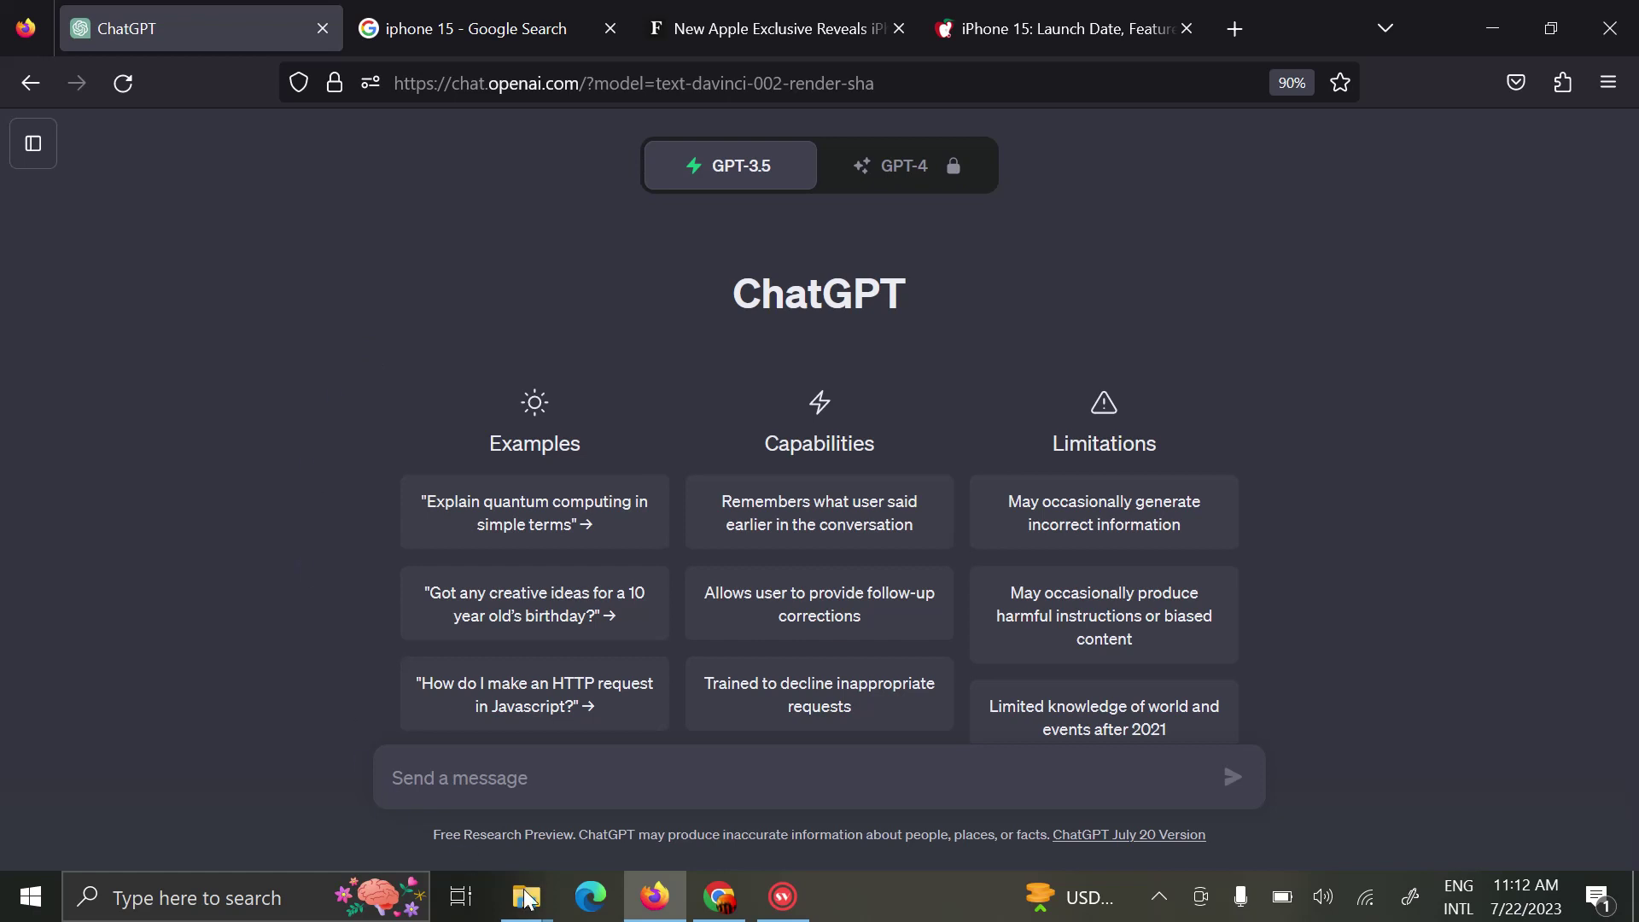
Ask ChatGPT 'tell me what you about iphone 15 in less than 100 words' and highlight its reply.
click(544, 771)
text(ip)
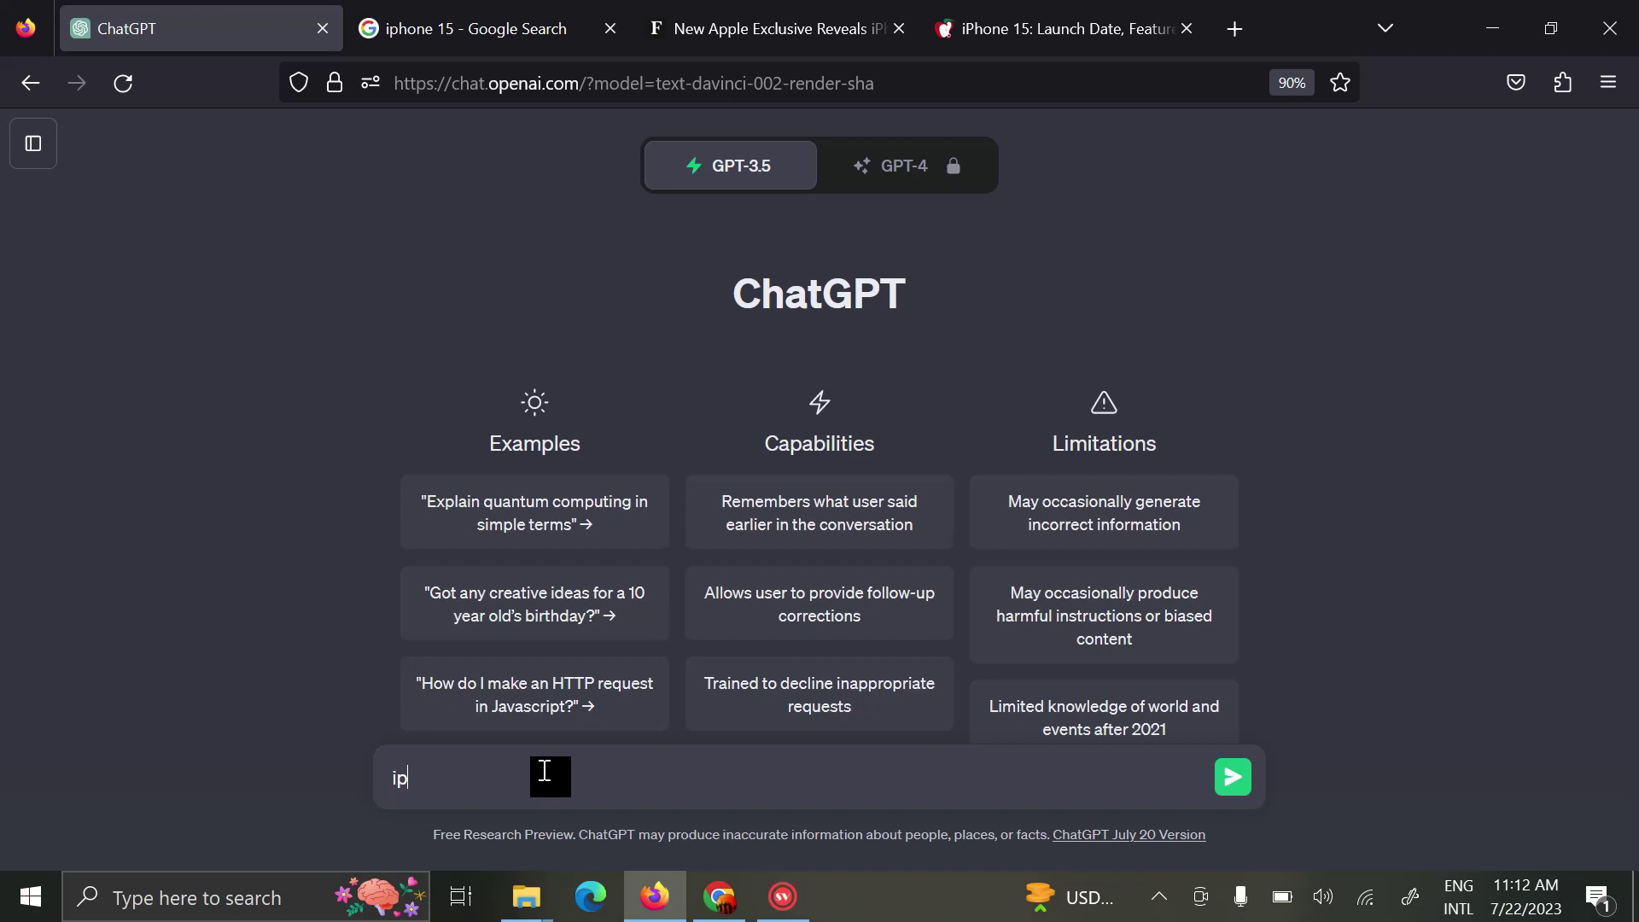
key(BackSpace)
key(BackSpace)
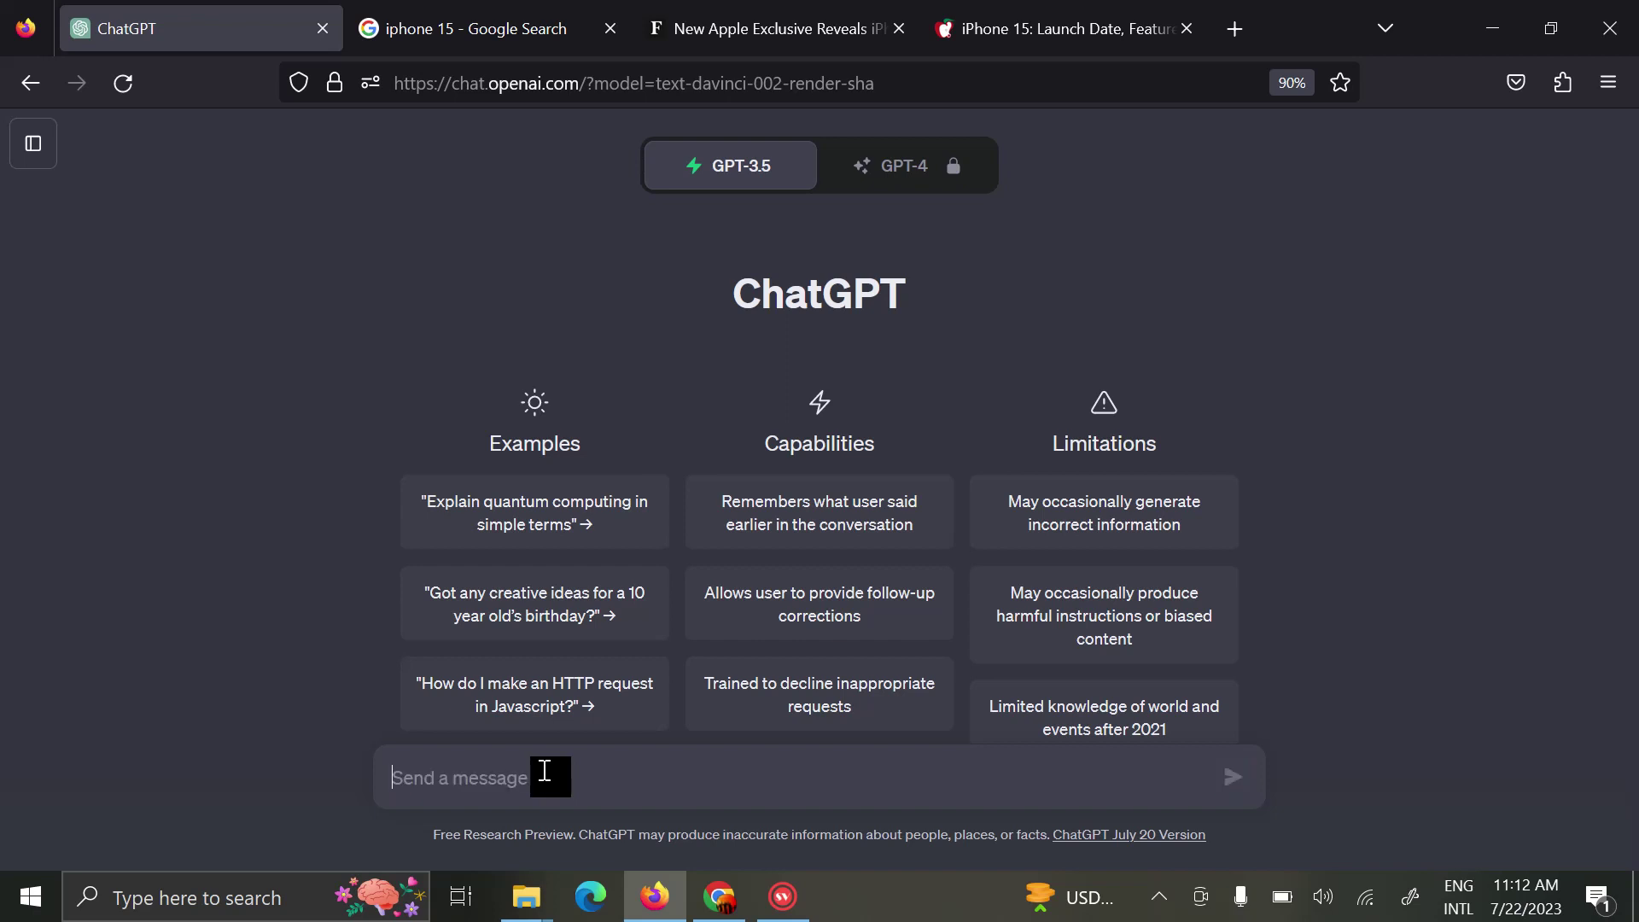
text(tell )
text(my)
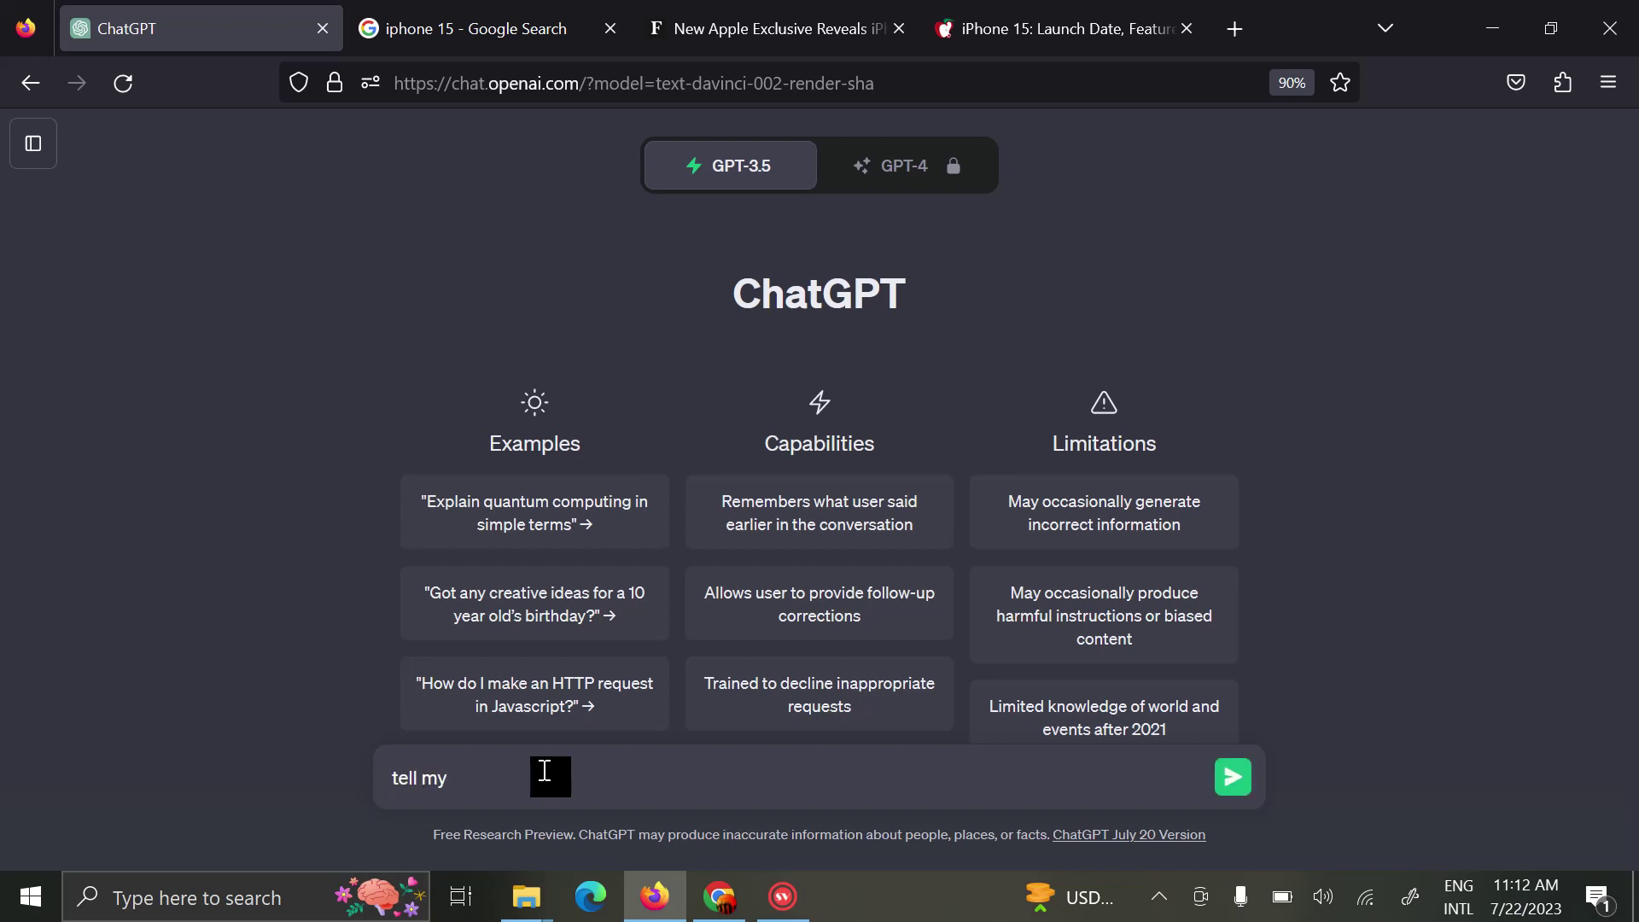
key(BackSpace)
text(e what)
text( you about iphon)
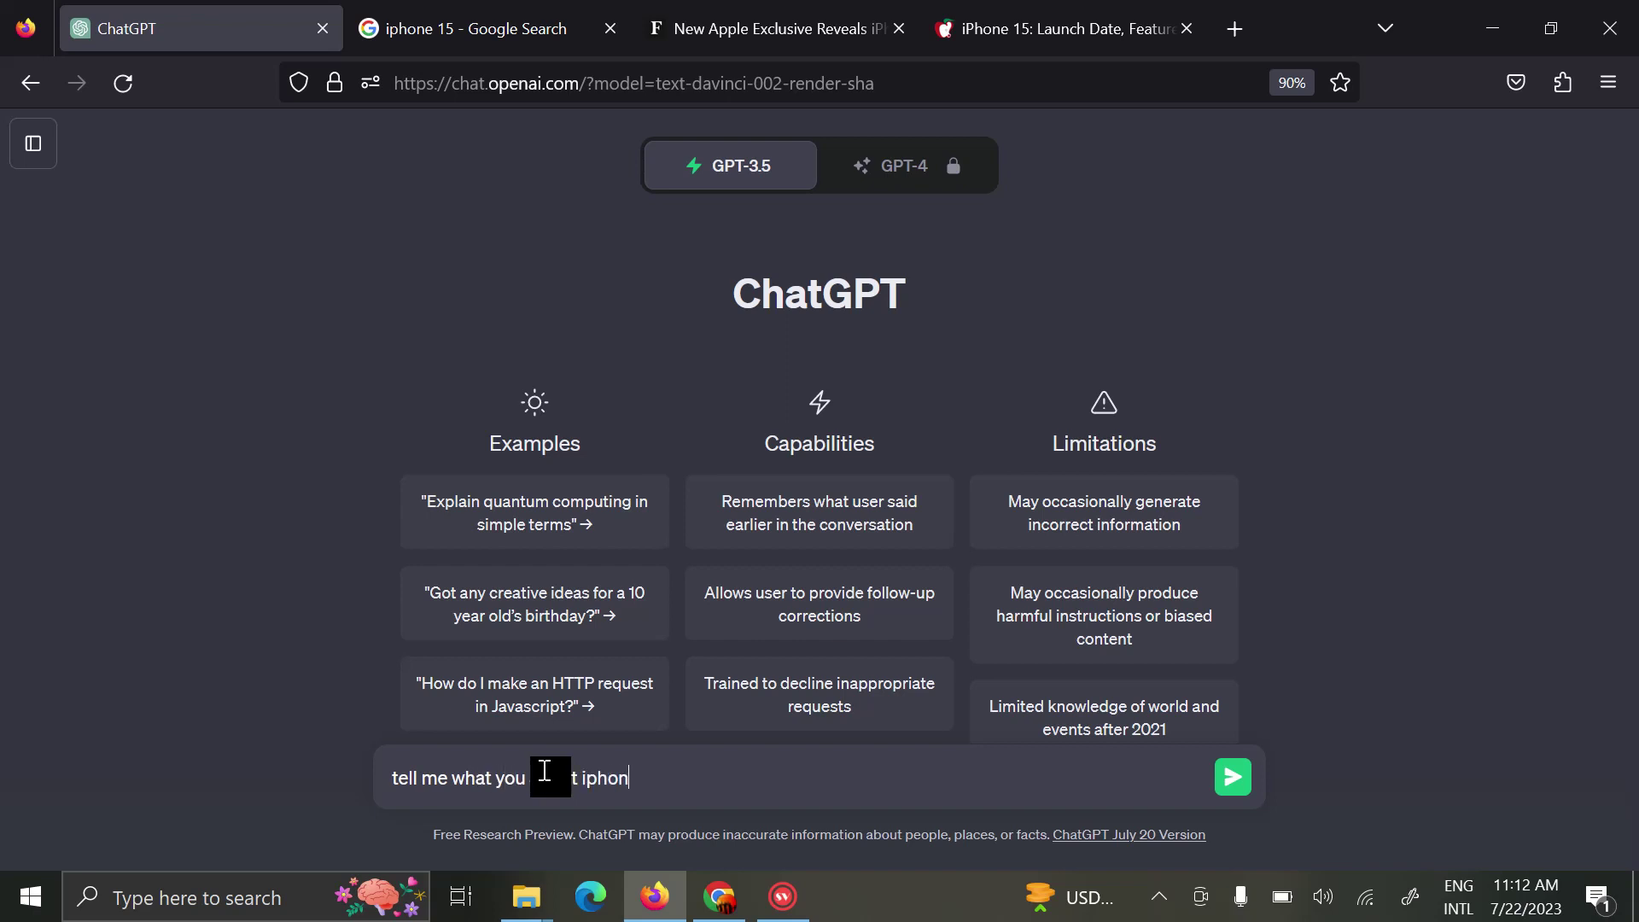
text(e 15)
text( in less tan)
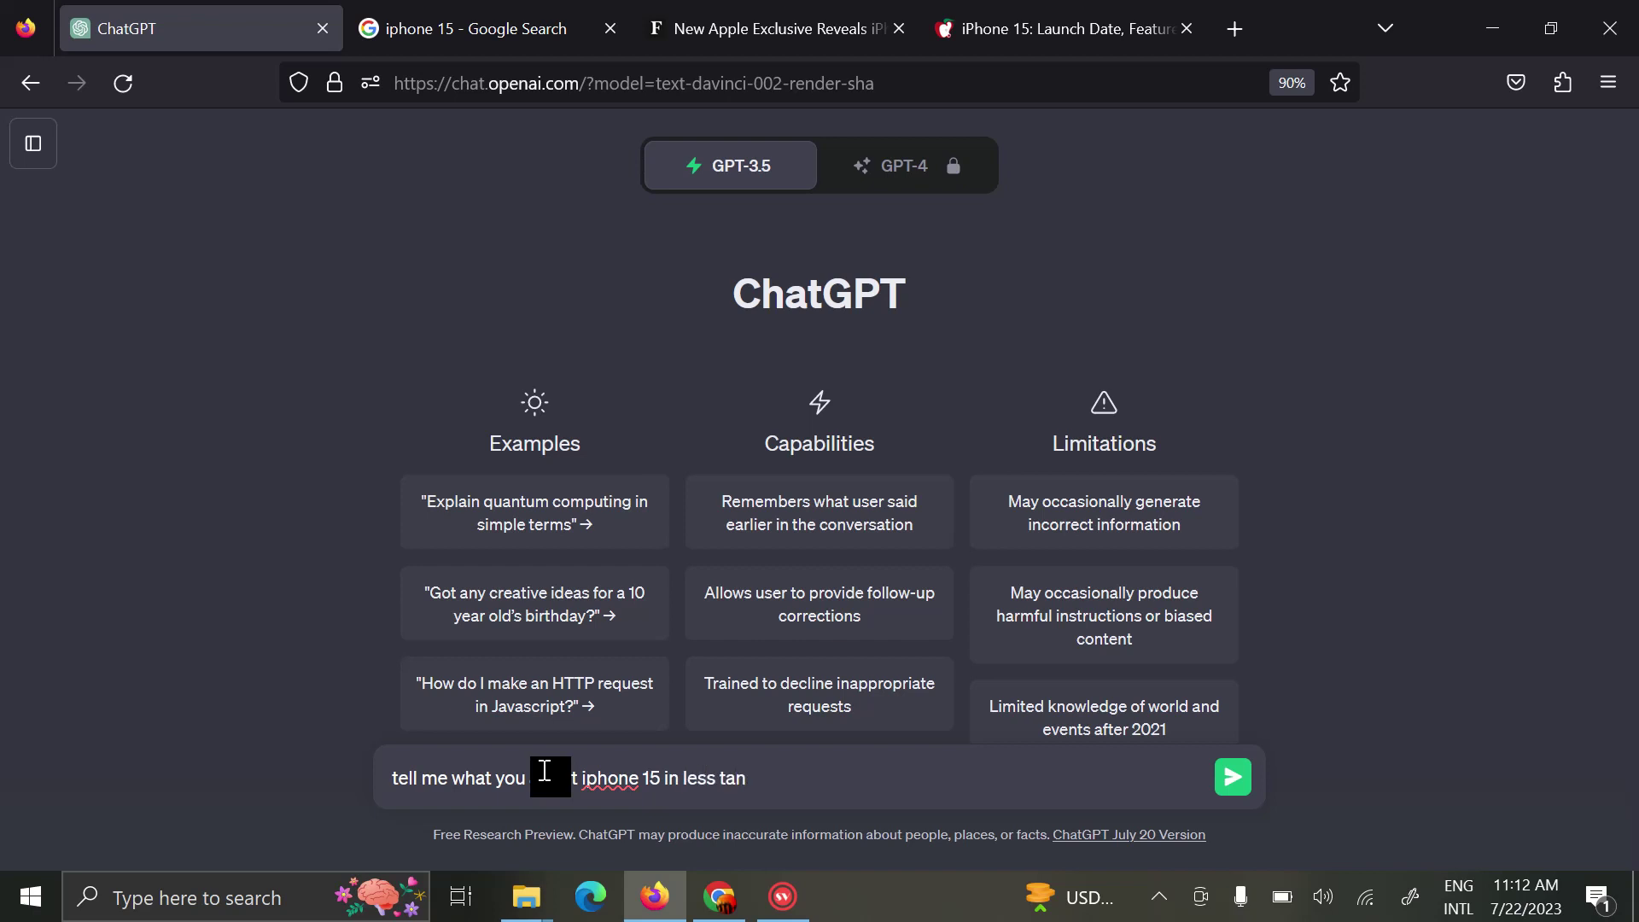
key(BackSpace)
key(BackSpace)
text(han )
text(100 wo)
text(rds)
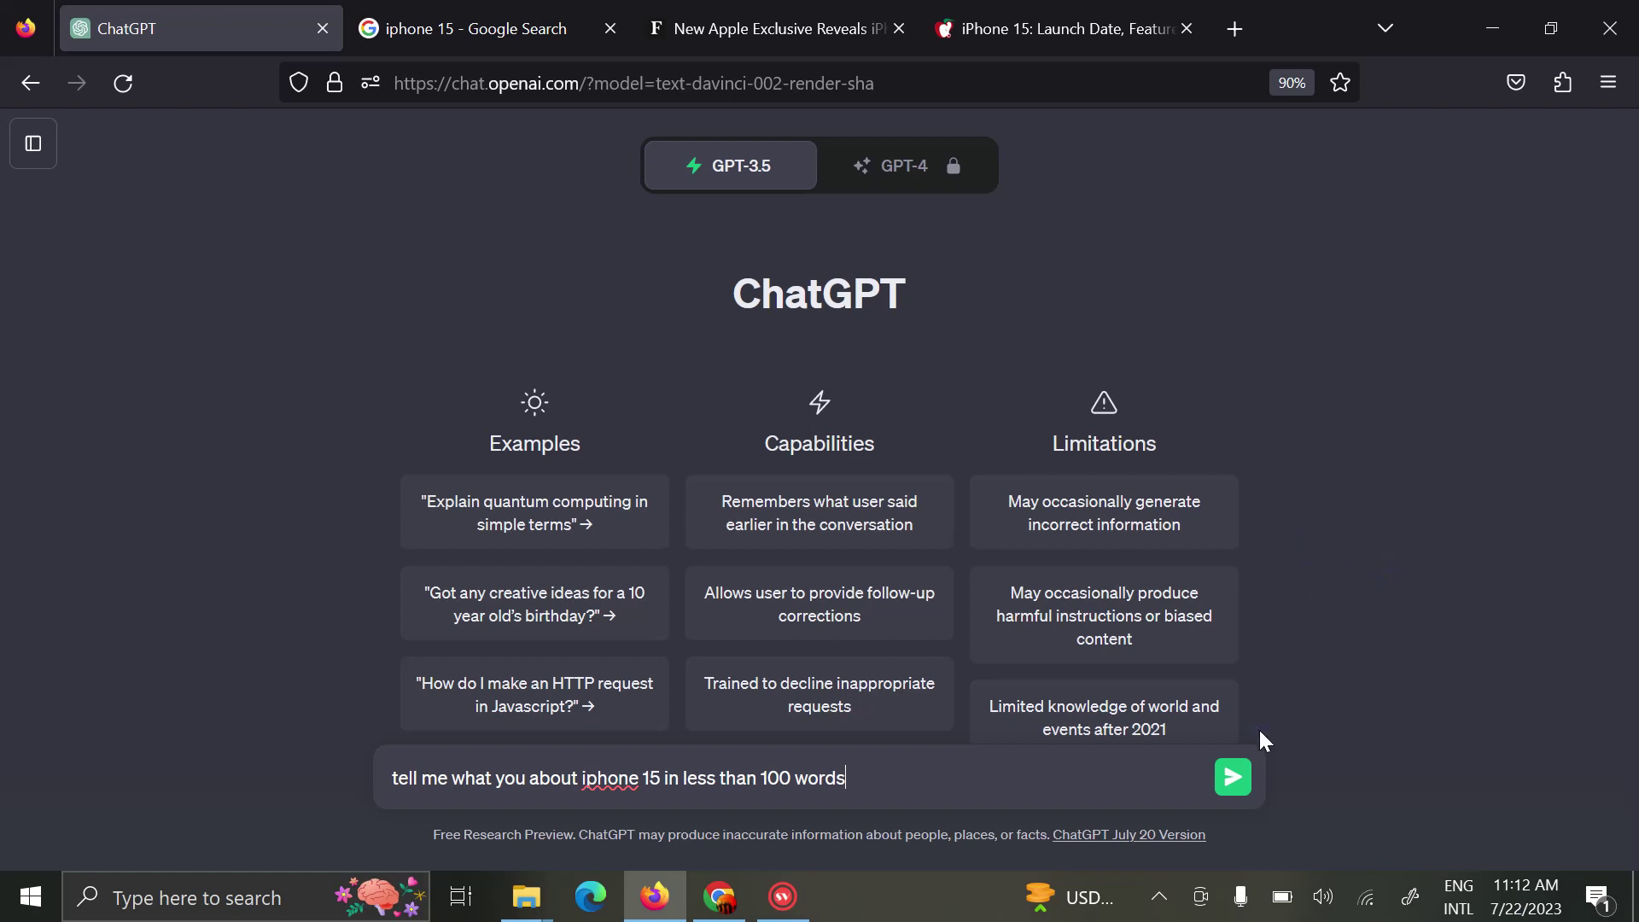
click(1232, 778)
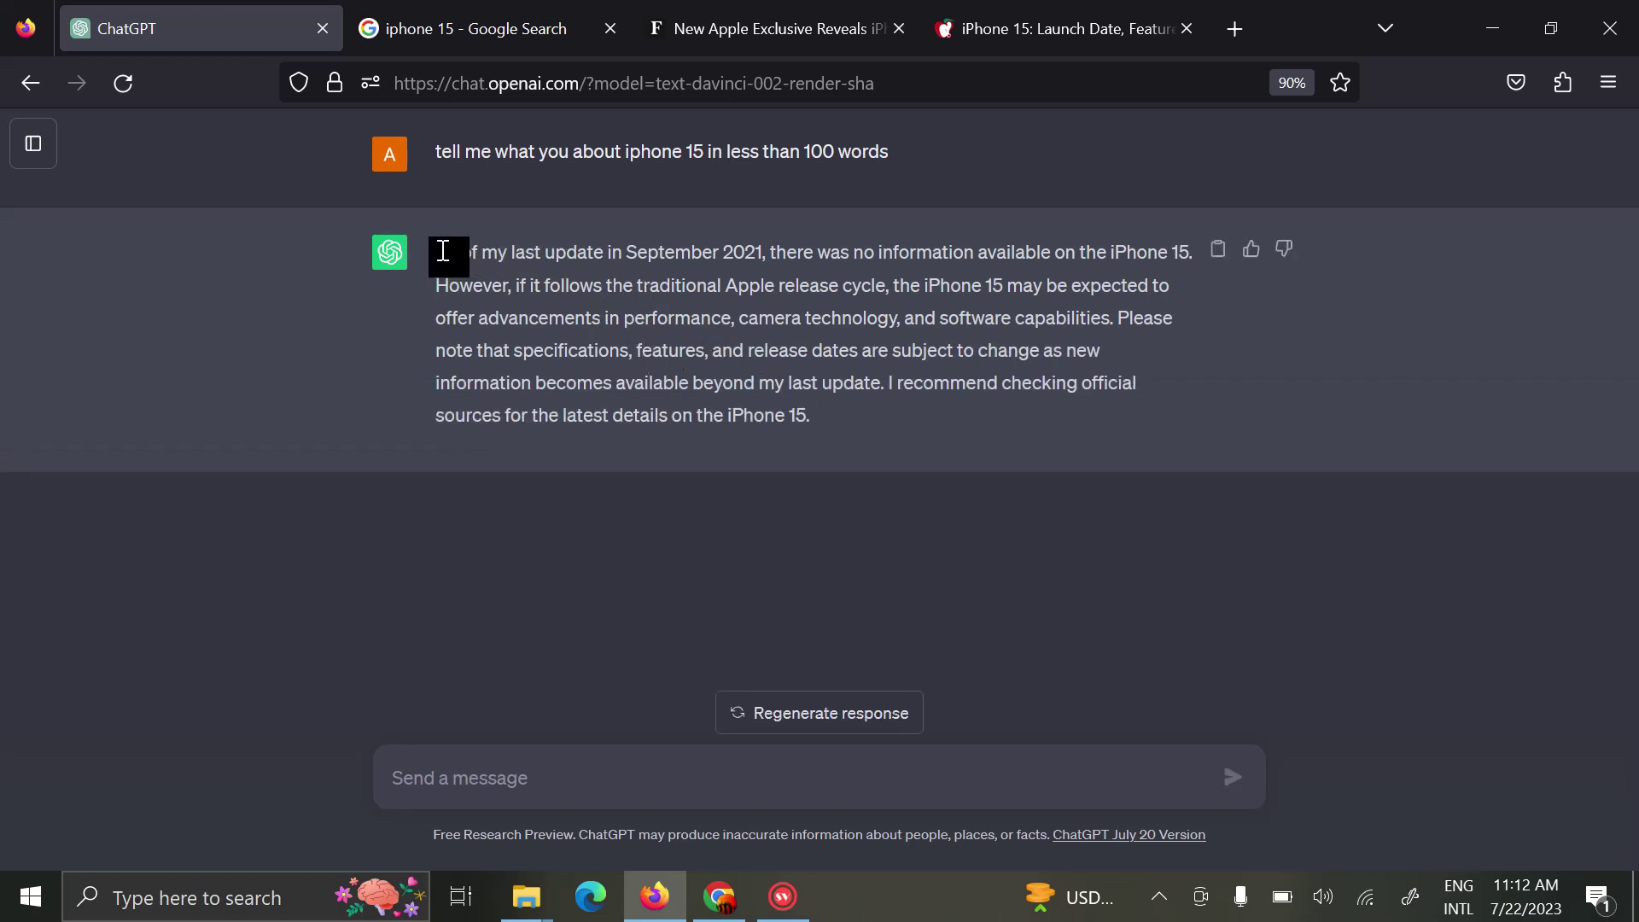
drag(438, 250, 866, 412)
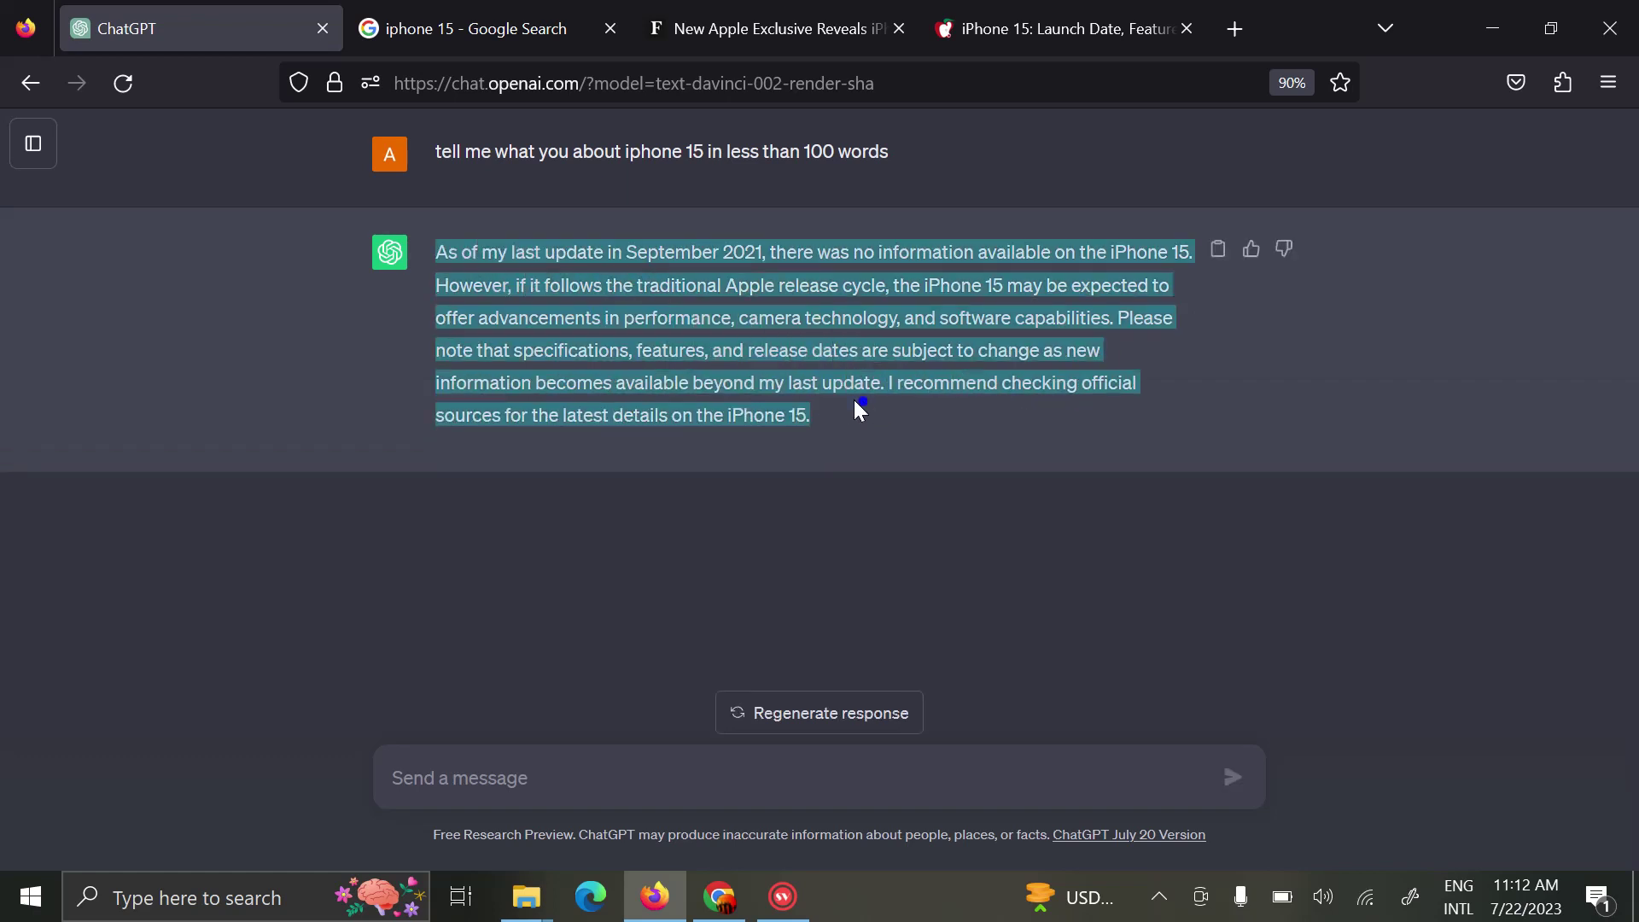
click(635, 254)
drag(625, 254, 763, 255)
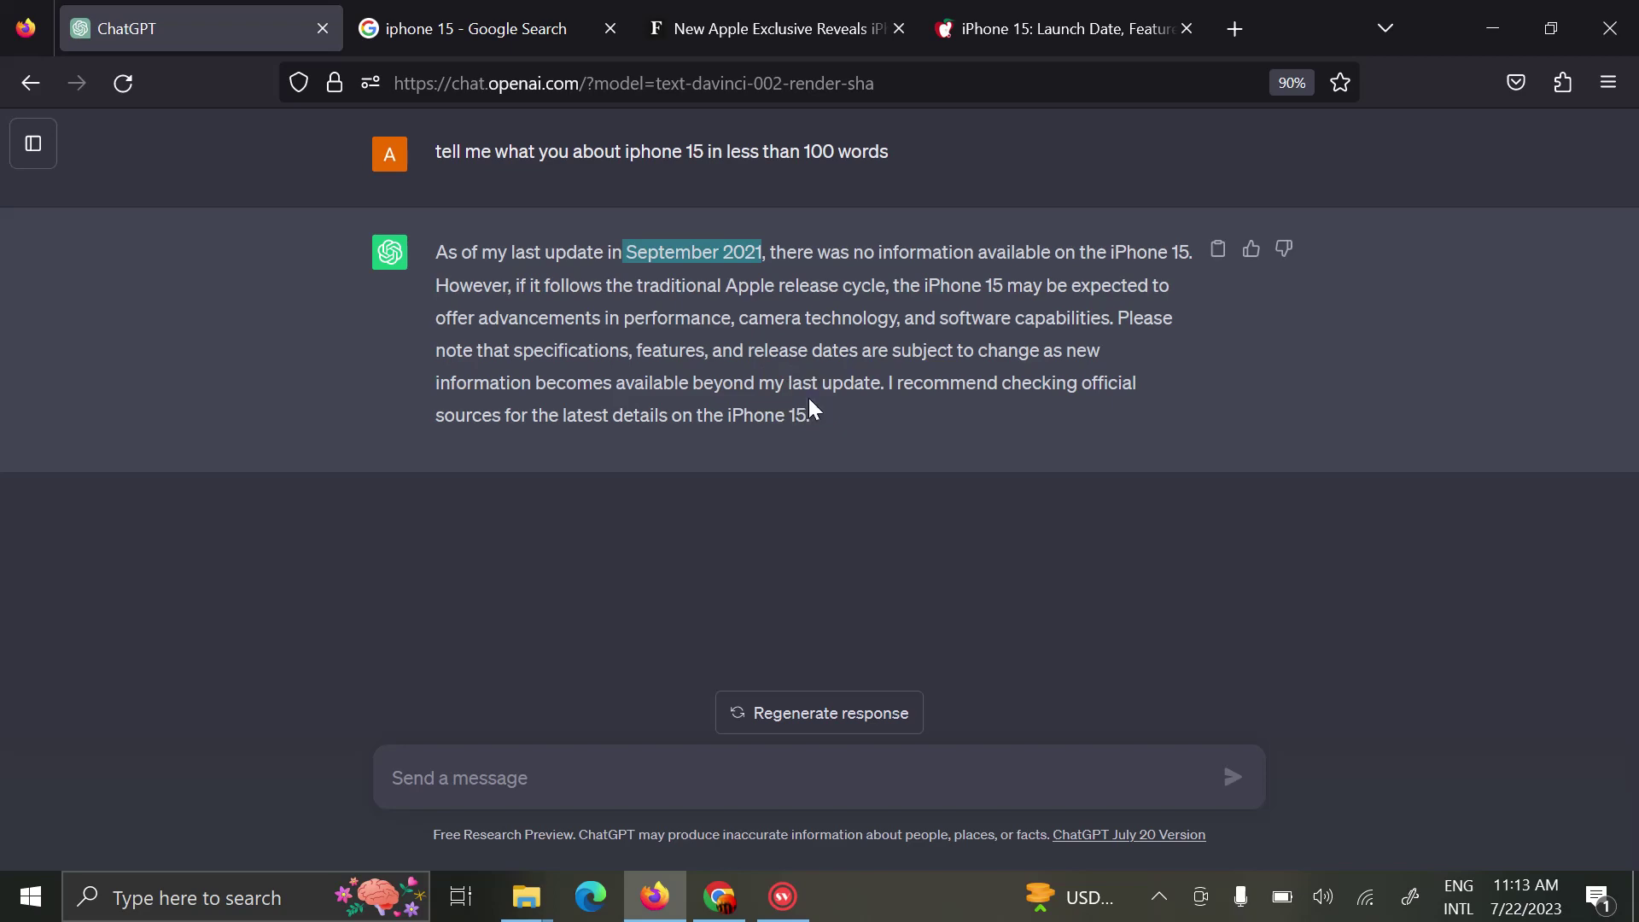
Expand and copy the Google question 'Is there an iPhone 15 coming out?'.
click(503, 31)
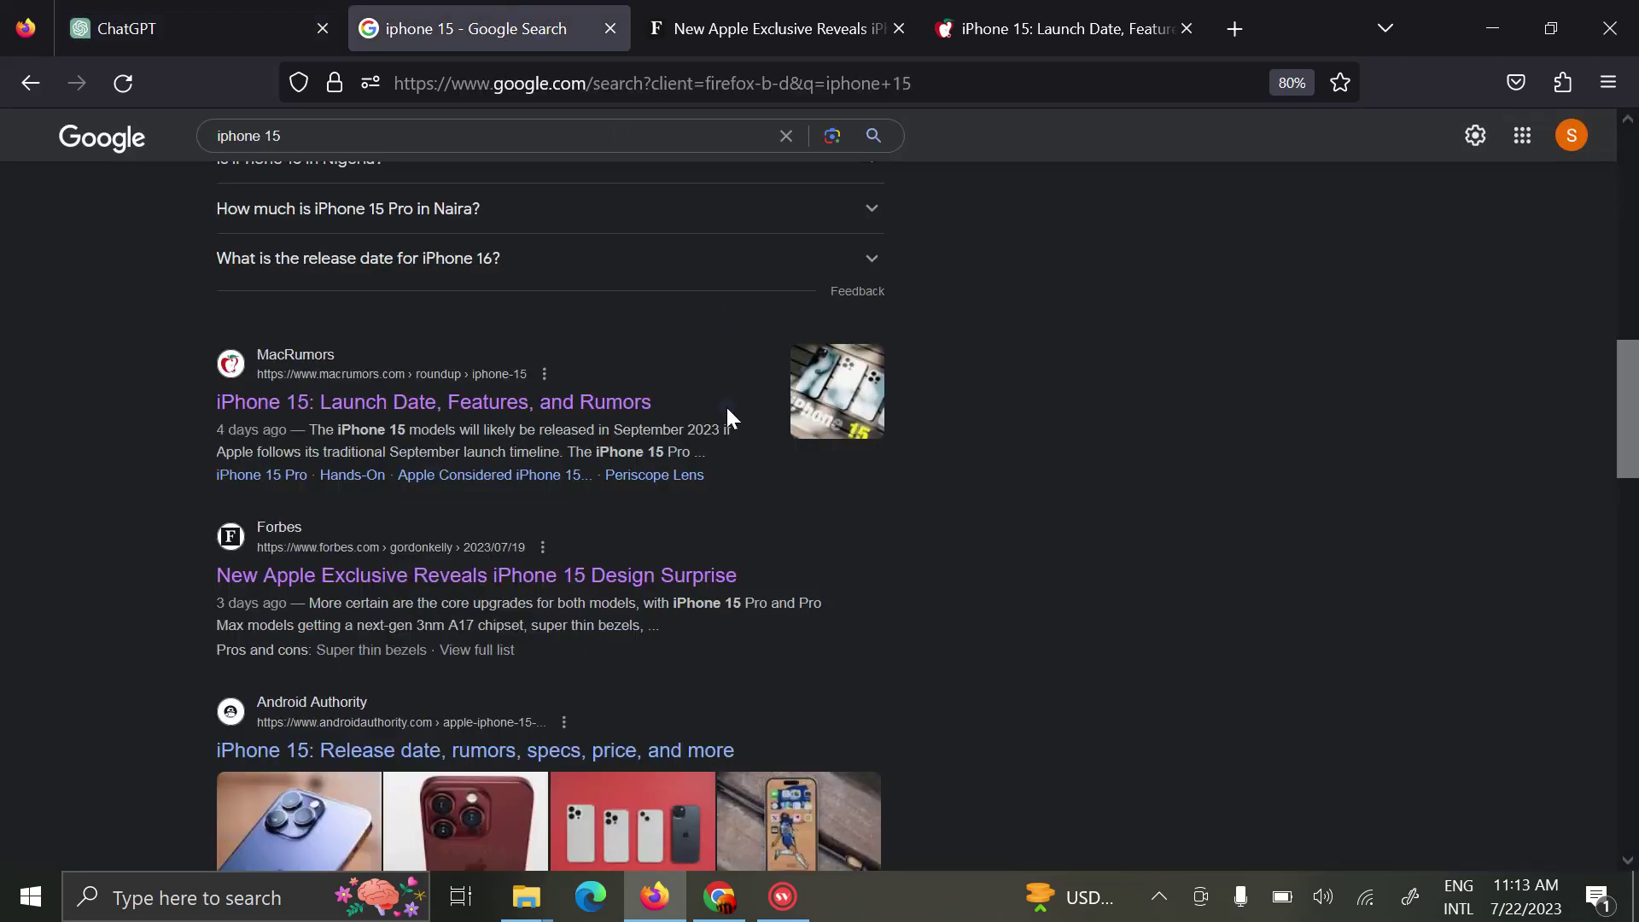
scroll(567, 478, up, 1)
scroll(580, 473, up, 1)
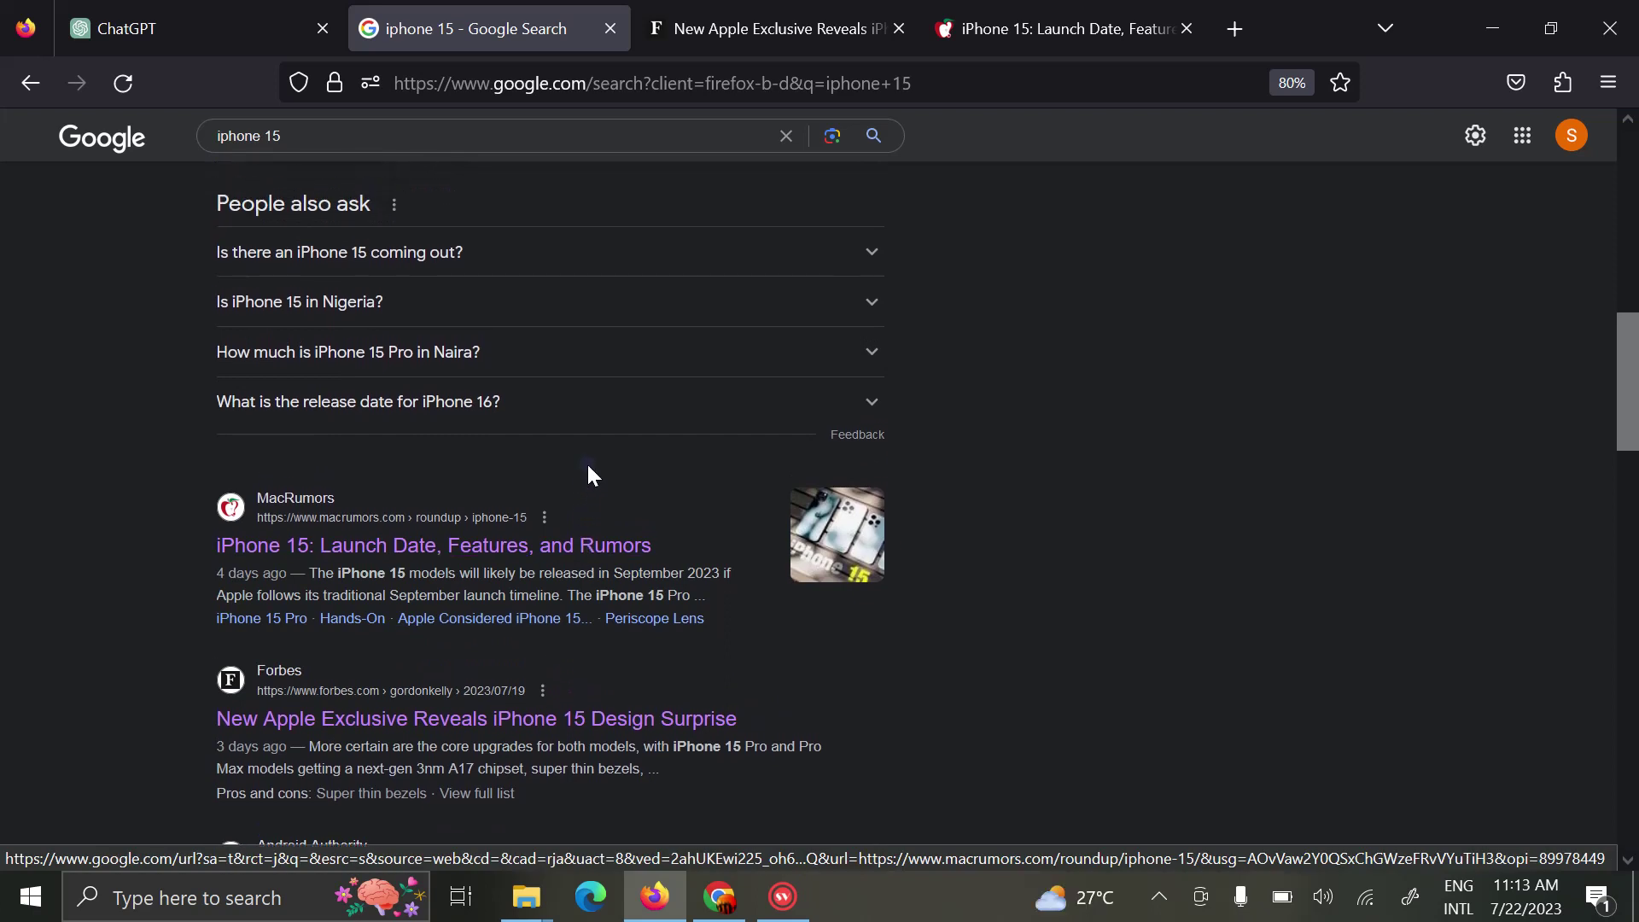
scroll(503, 436, up, 2)
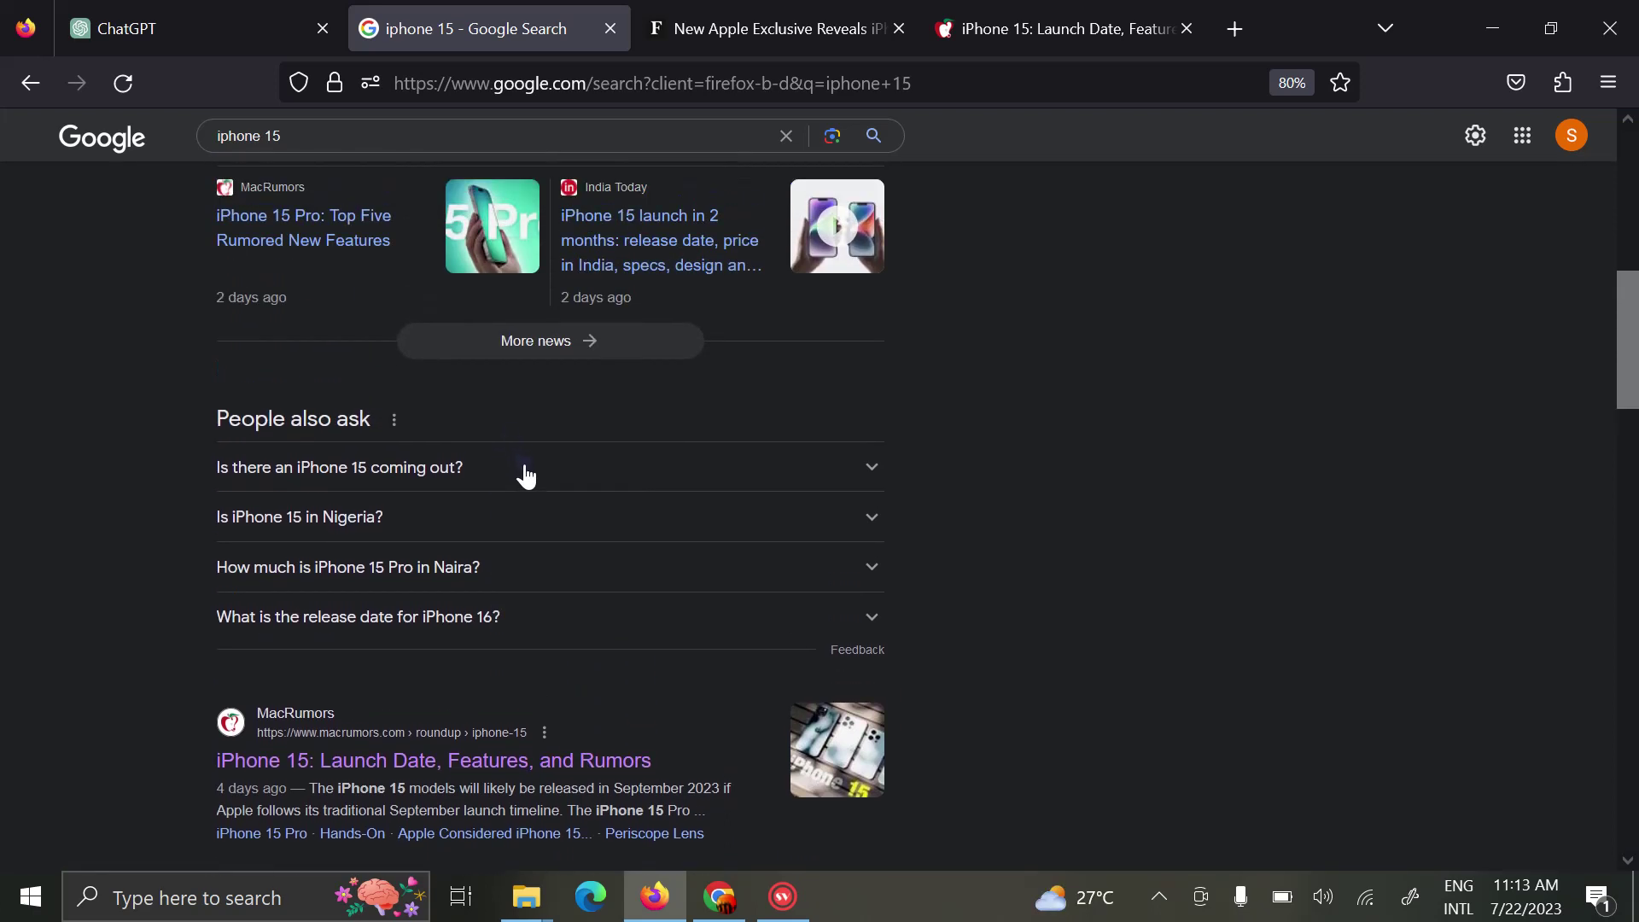
click(525, 471)
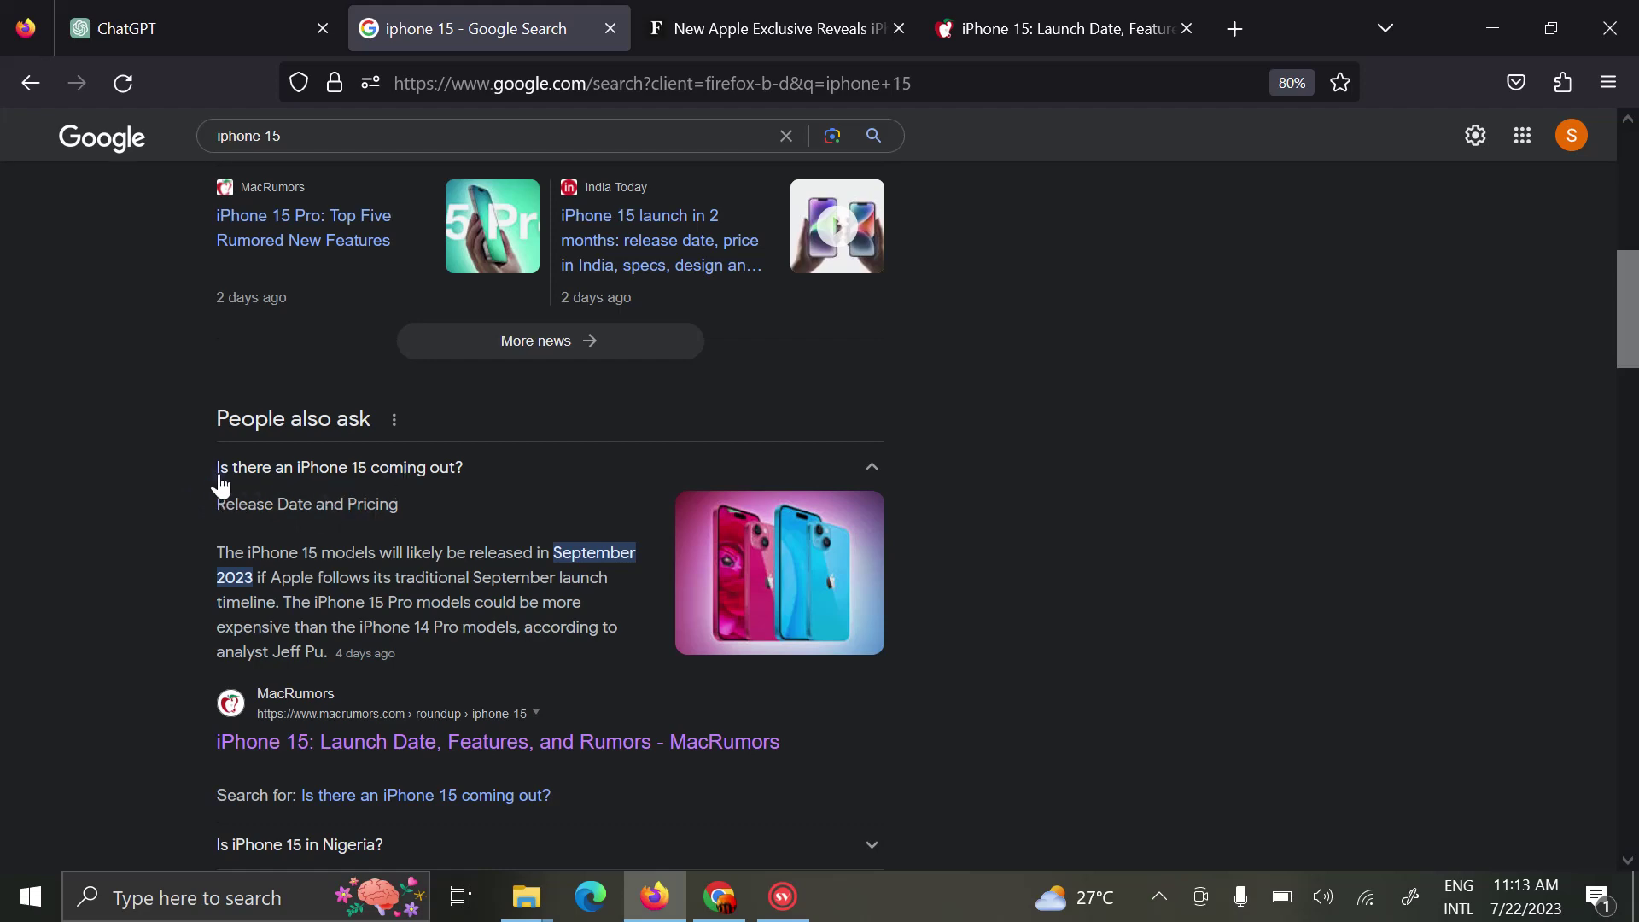
drag(511, 471, 217, 468)
right_click(283, 469)
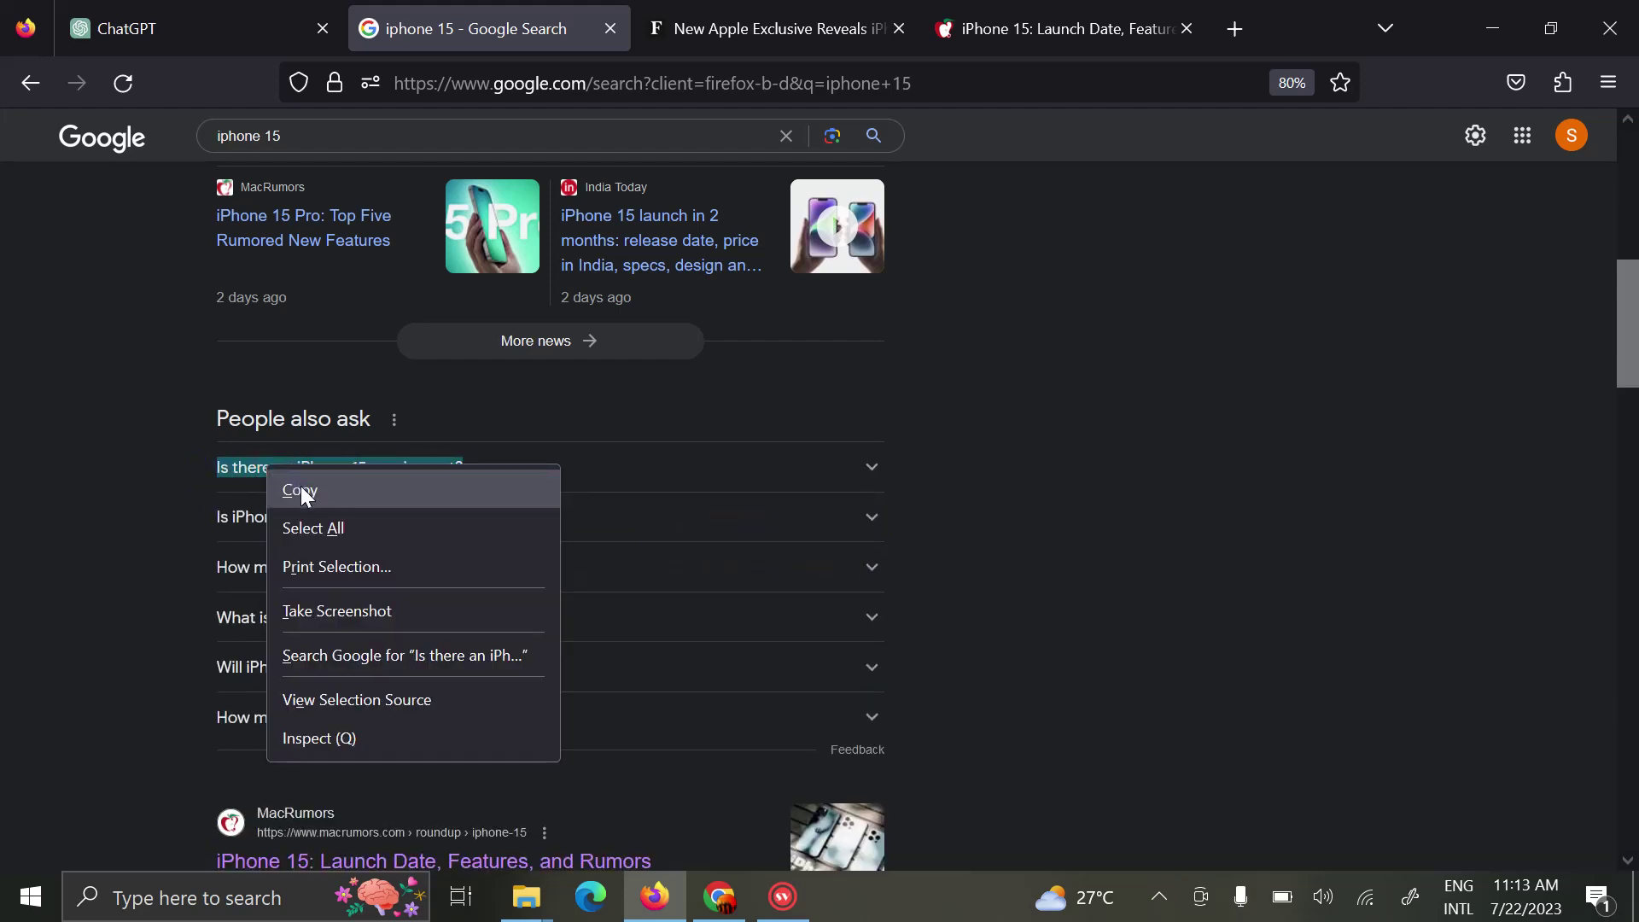
click(301, 486)
click(176, 13)
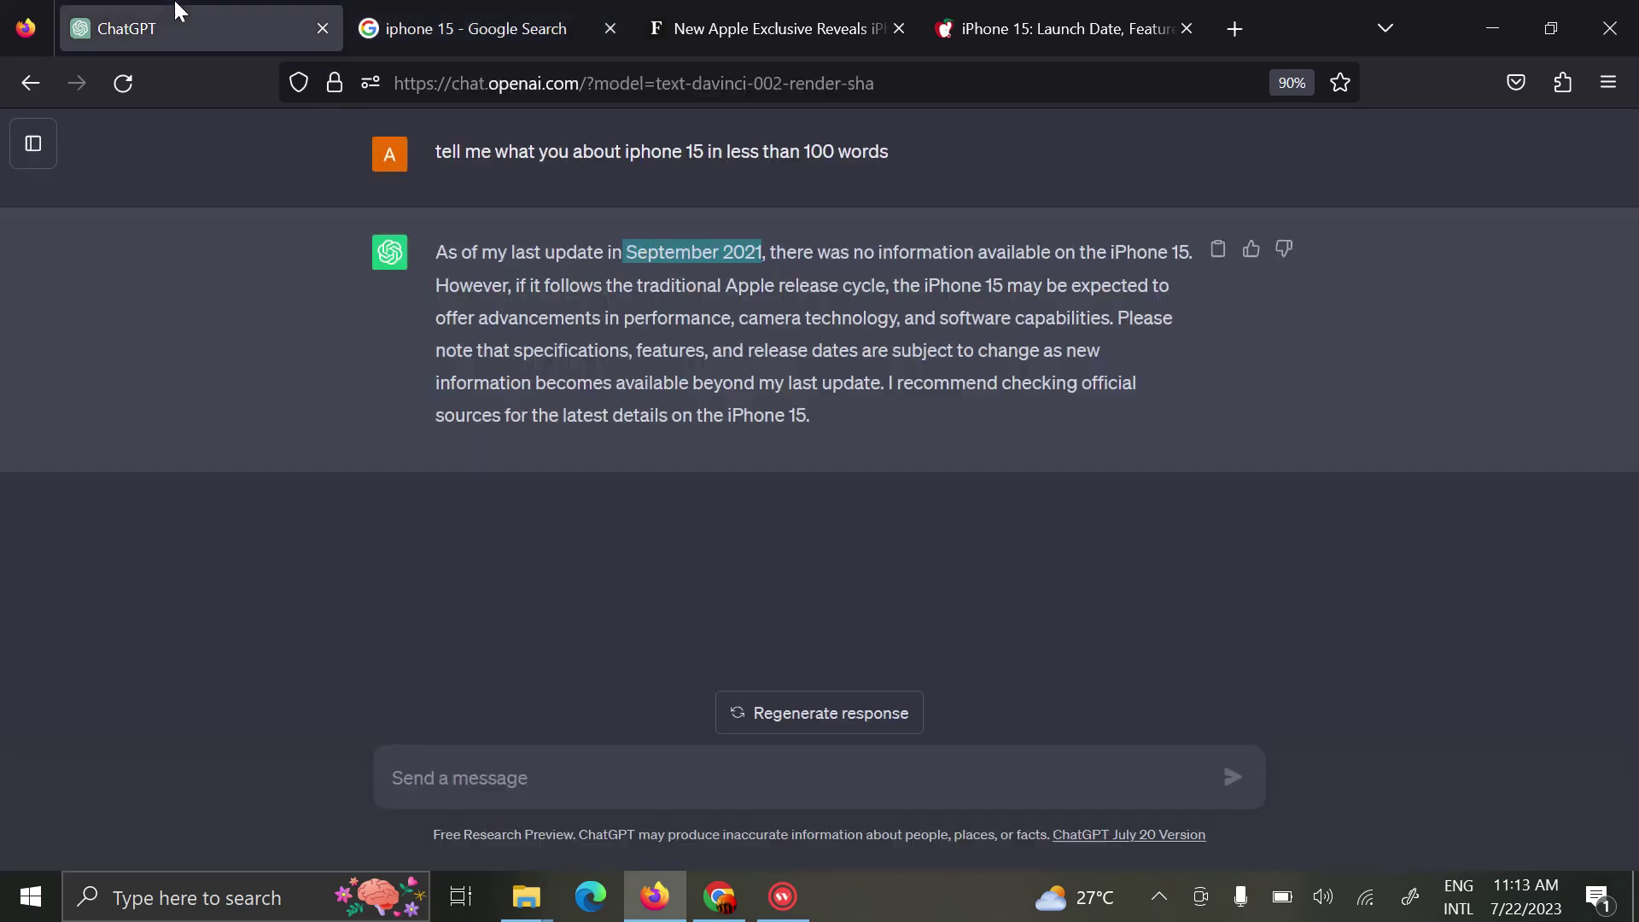
Send instructions to answer a question from background info in no more than 100 words.
click(596, 778)
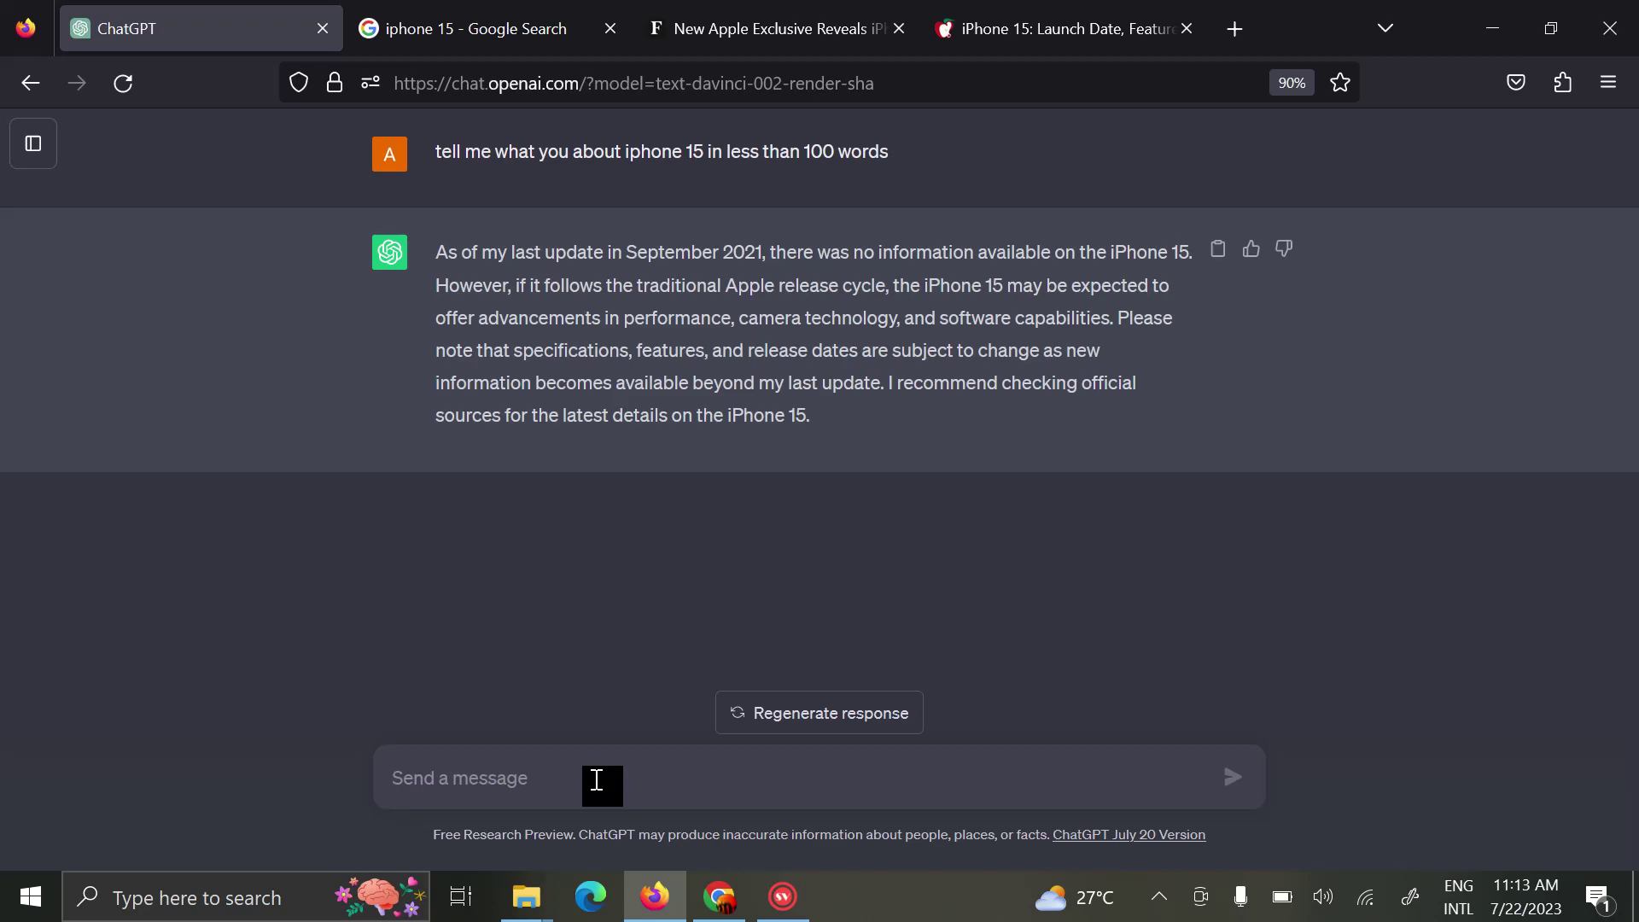
text(i amgoing to )
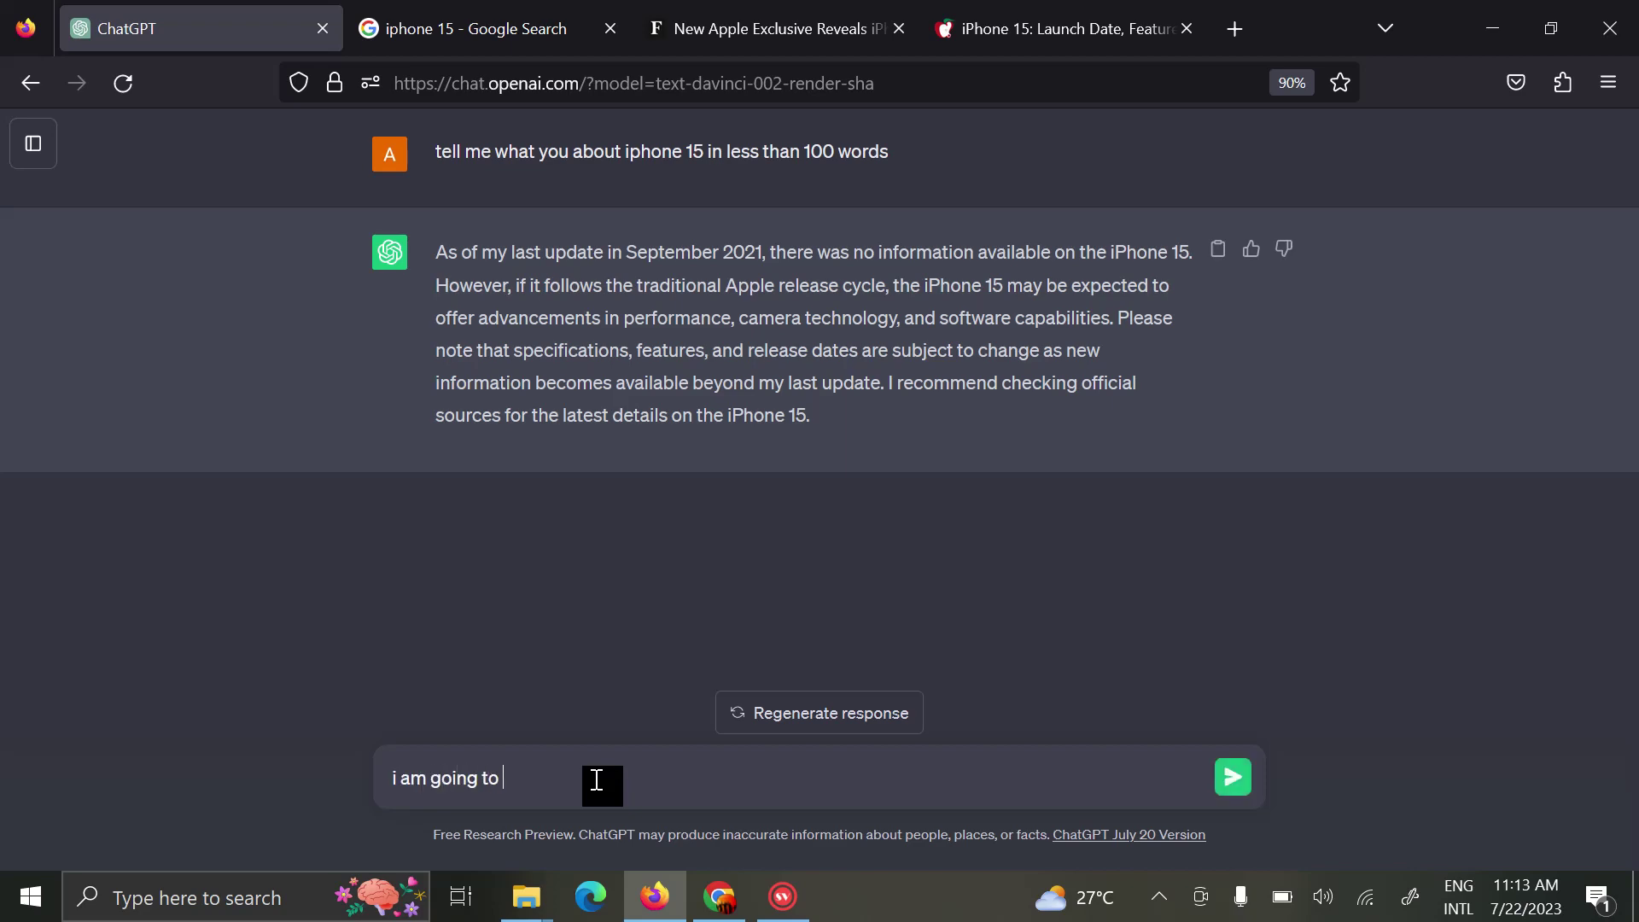
text(post)
key(BackSpace)
key(BackSpace)
key(BackSpace)
key(BackSpace)
text(give a)
text( quen)
text( and a back)
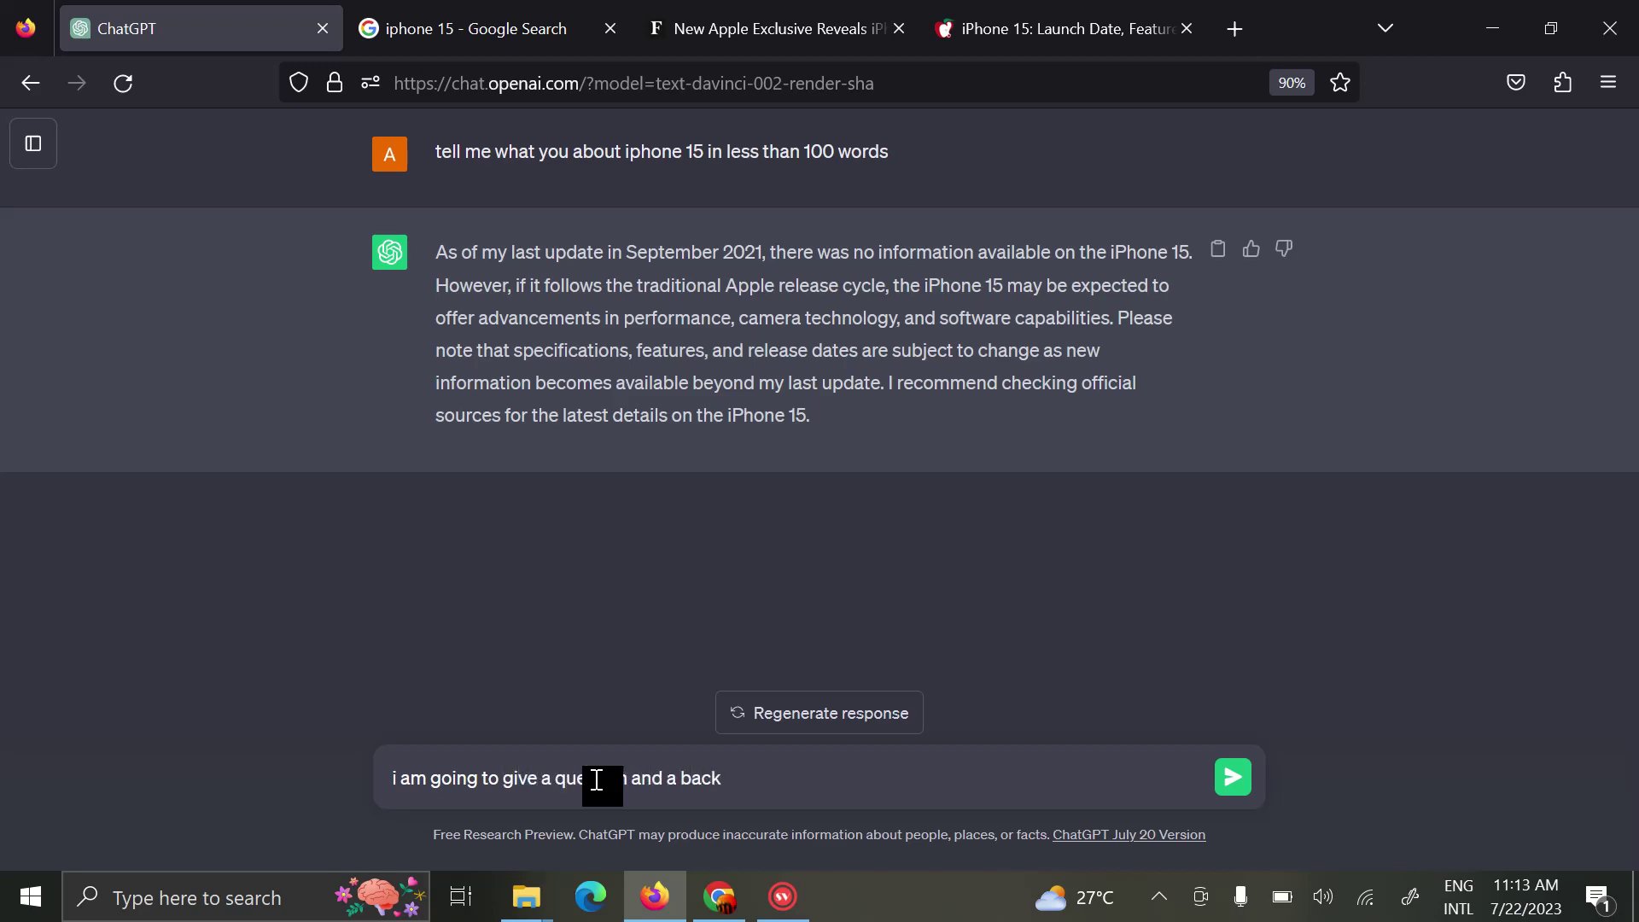
text(ground i)
text(nfo. use)
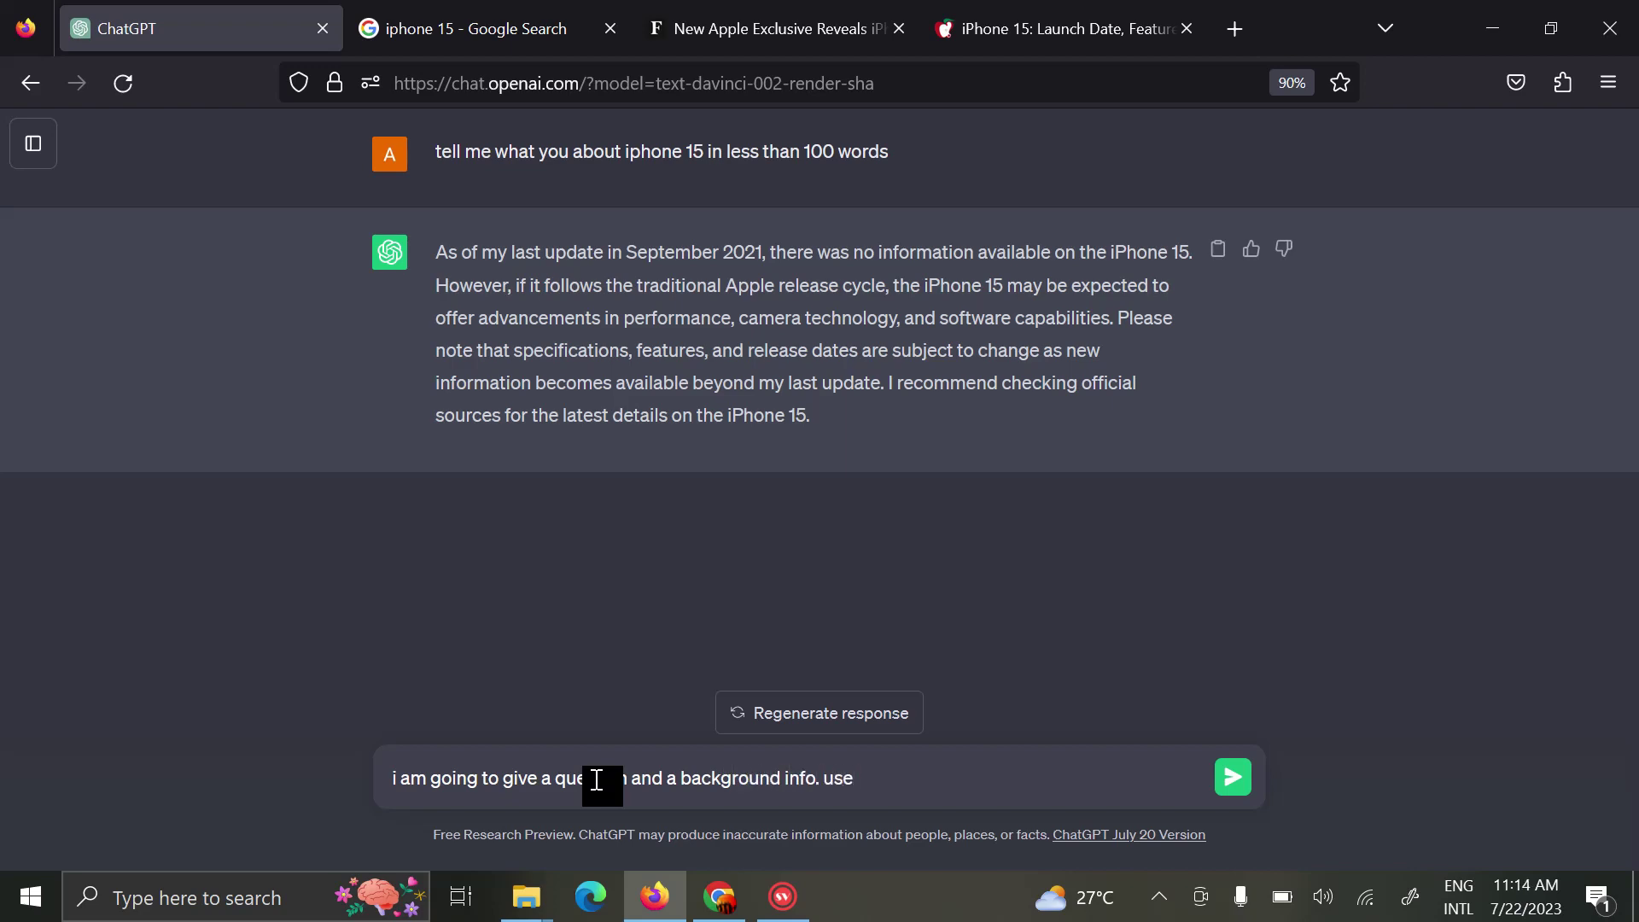
text( this back)
text(info)
key(BackSpace)
key(BackSpace)
key(BackSpace)
key(BackSpace)
text(f)
key(BackSpace)
text(info)
text( to answer this)
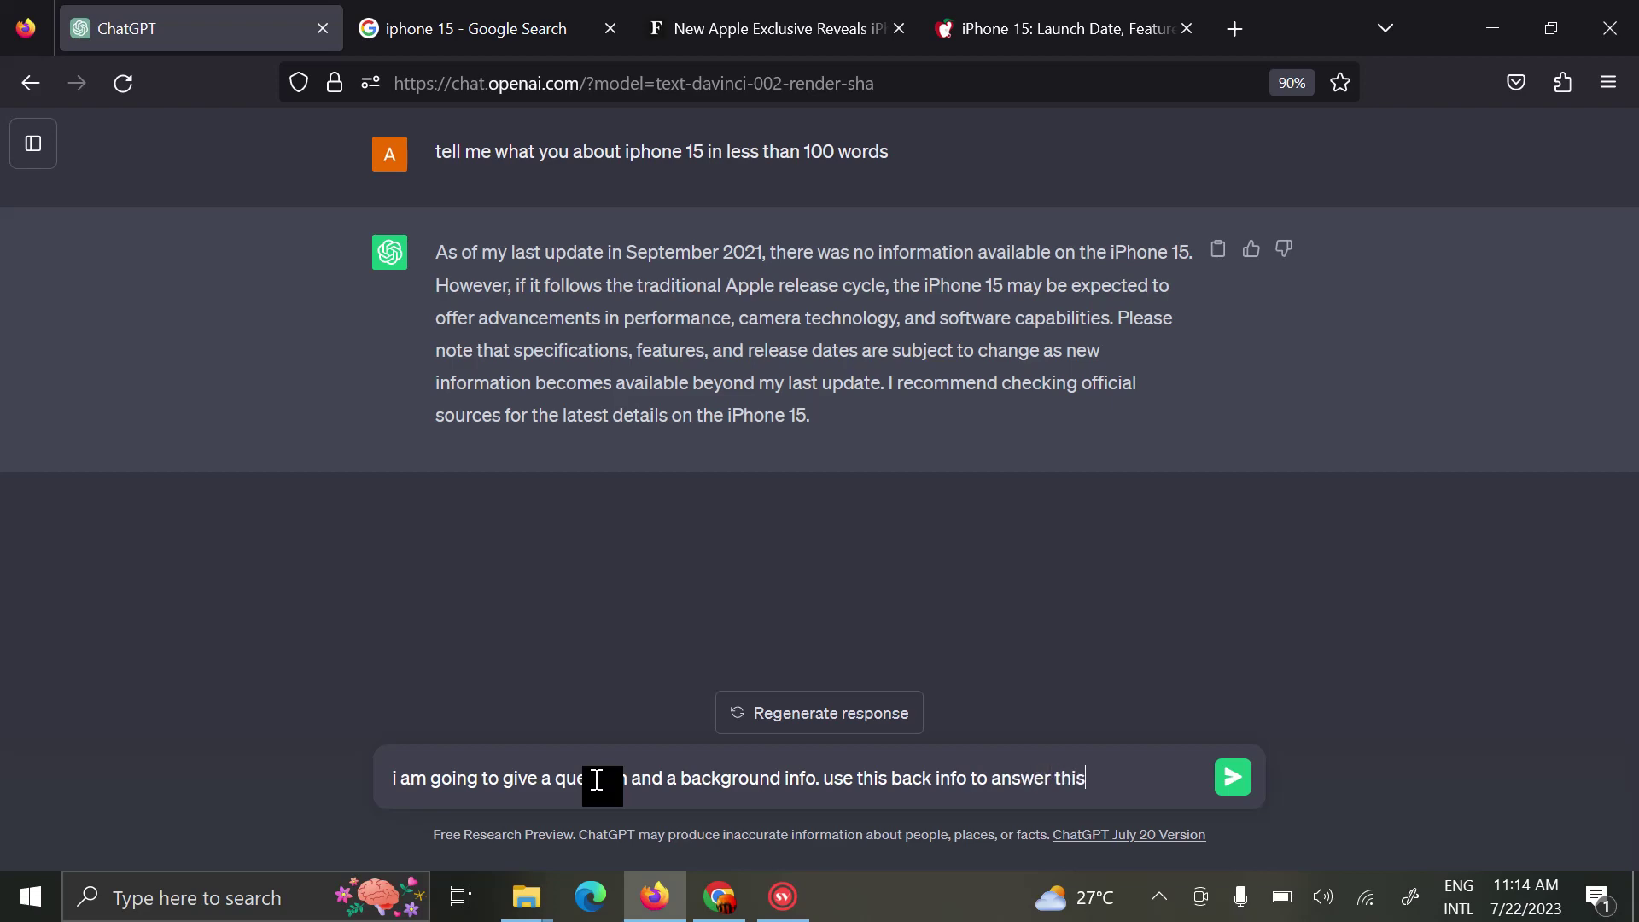
text( question in not)
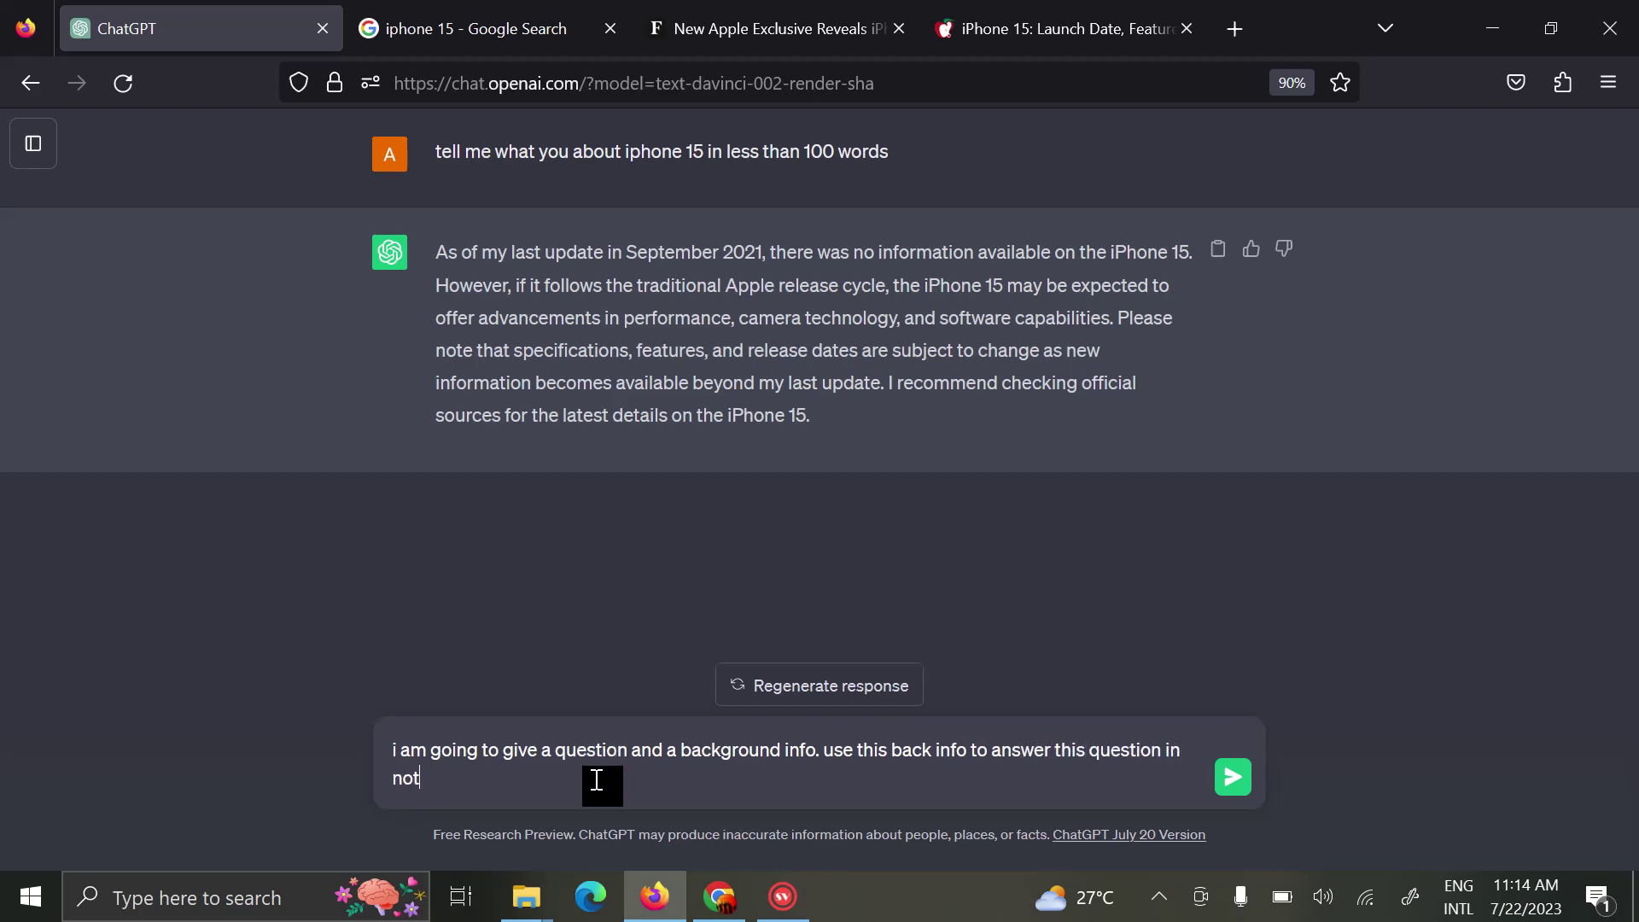
text( le)
key(BackSpace)
key(BackSpace)
text(more t)
text(han 100)
text( word)
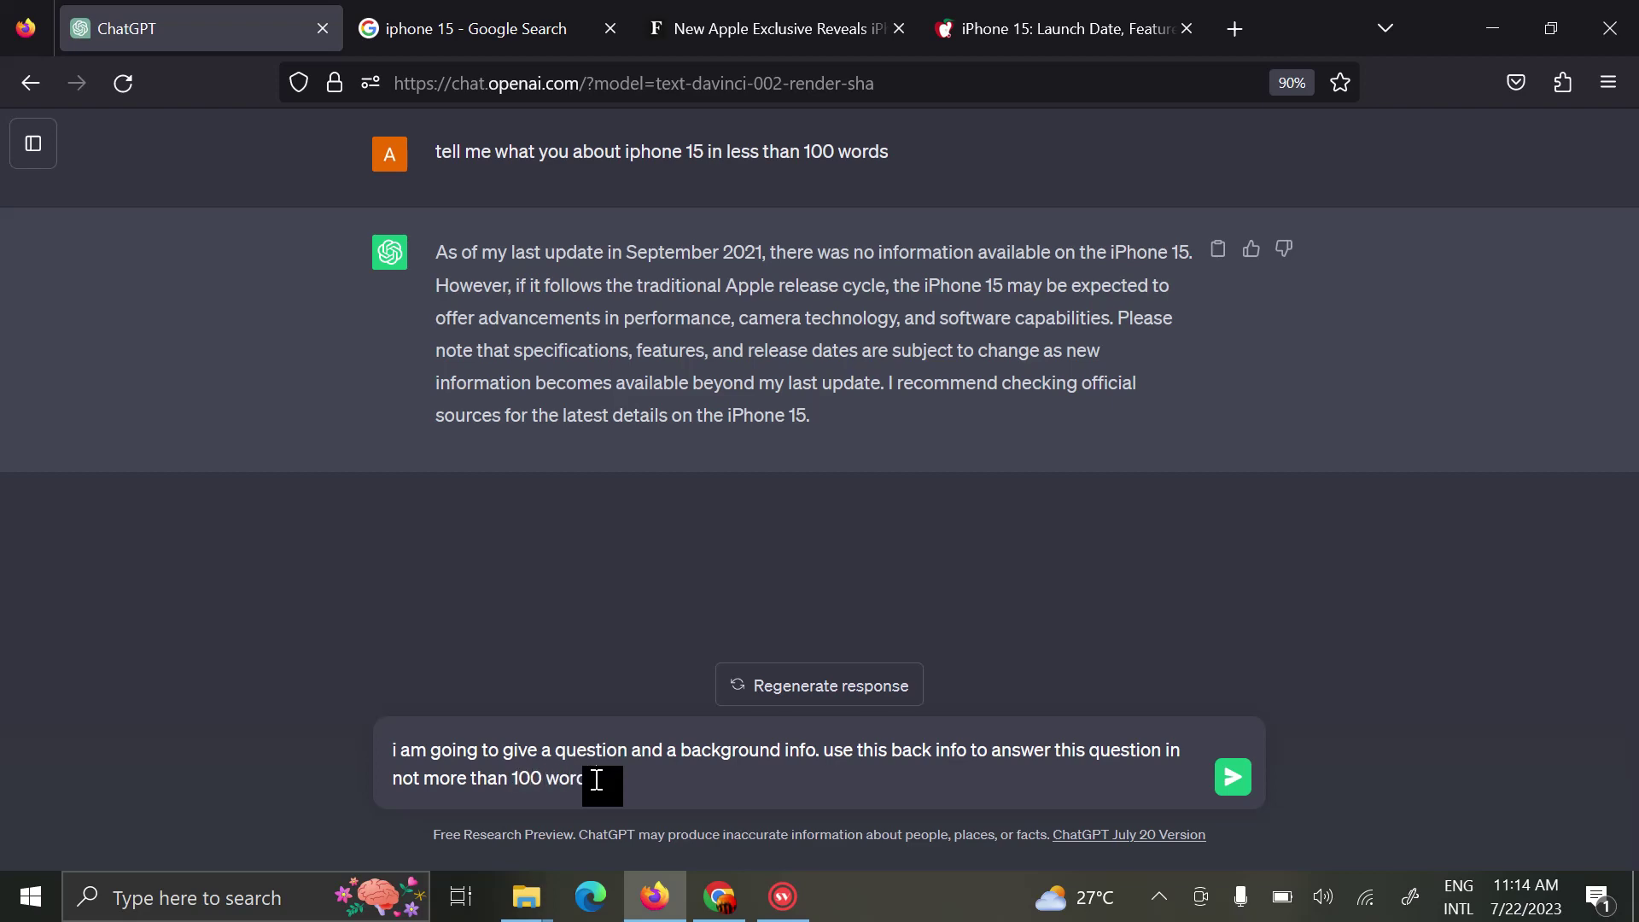
text(s)
key(Return)
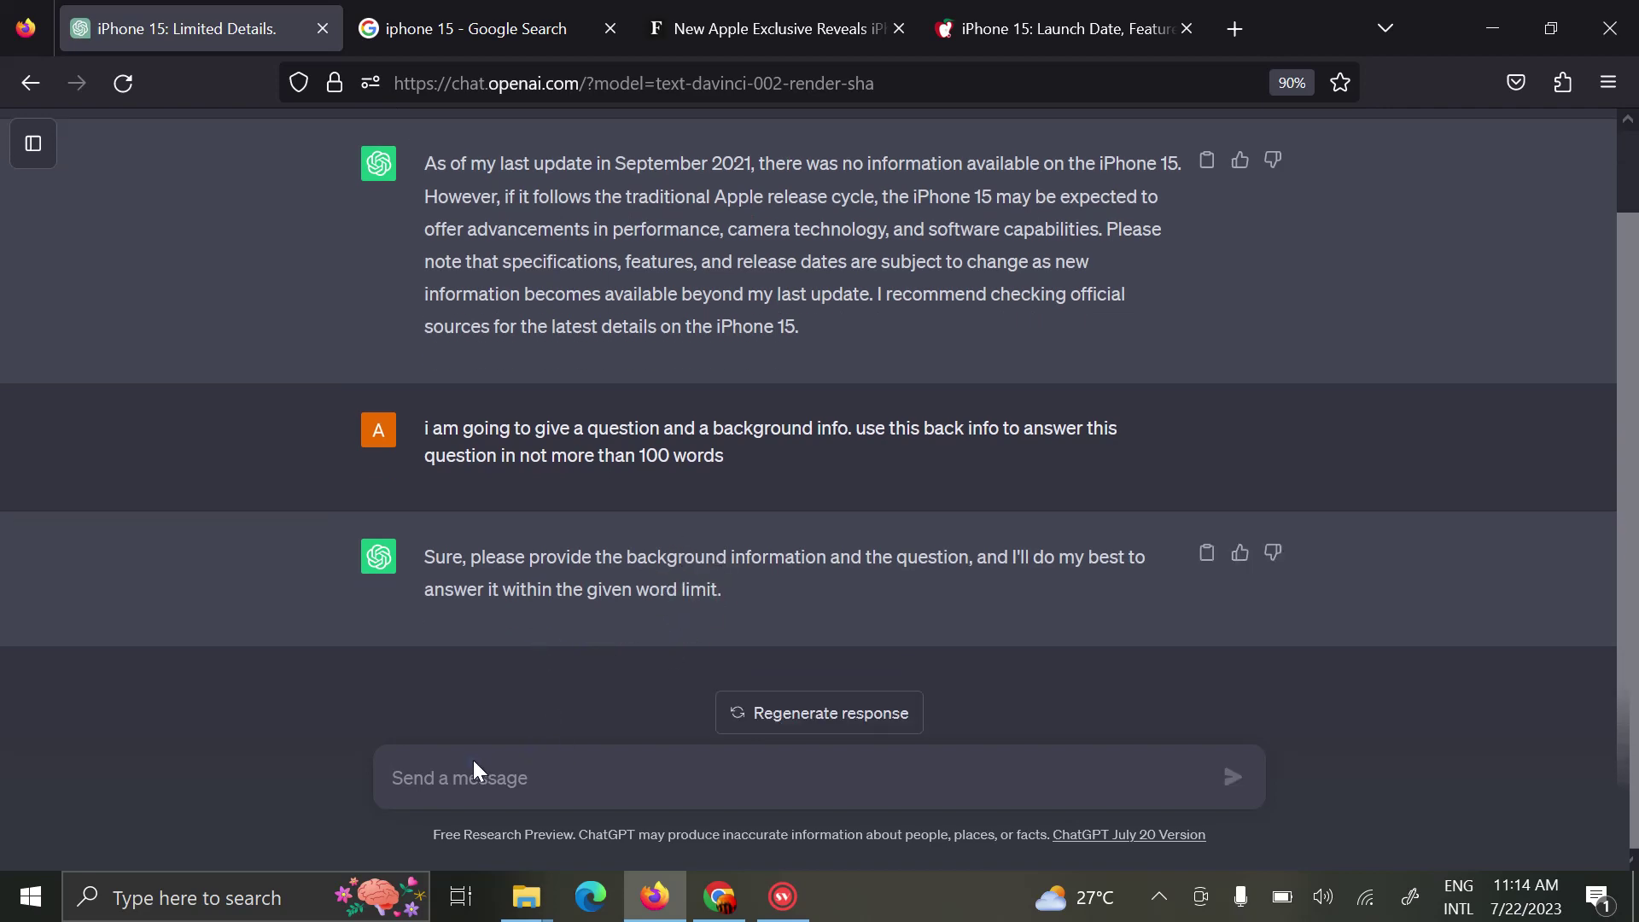
text(question:  )
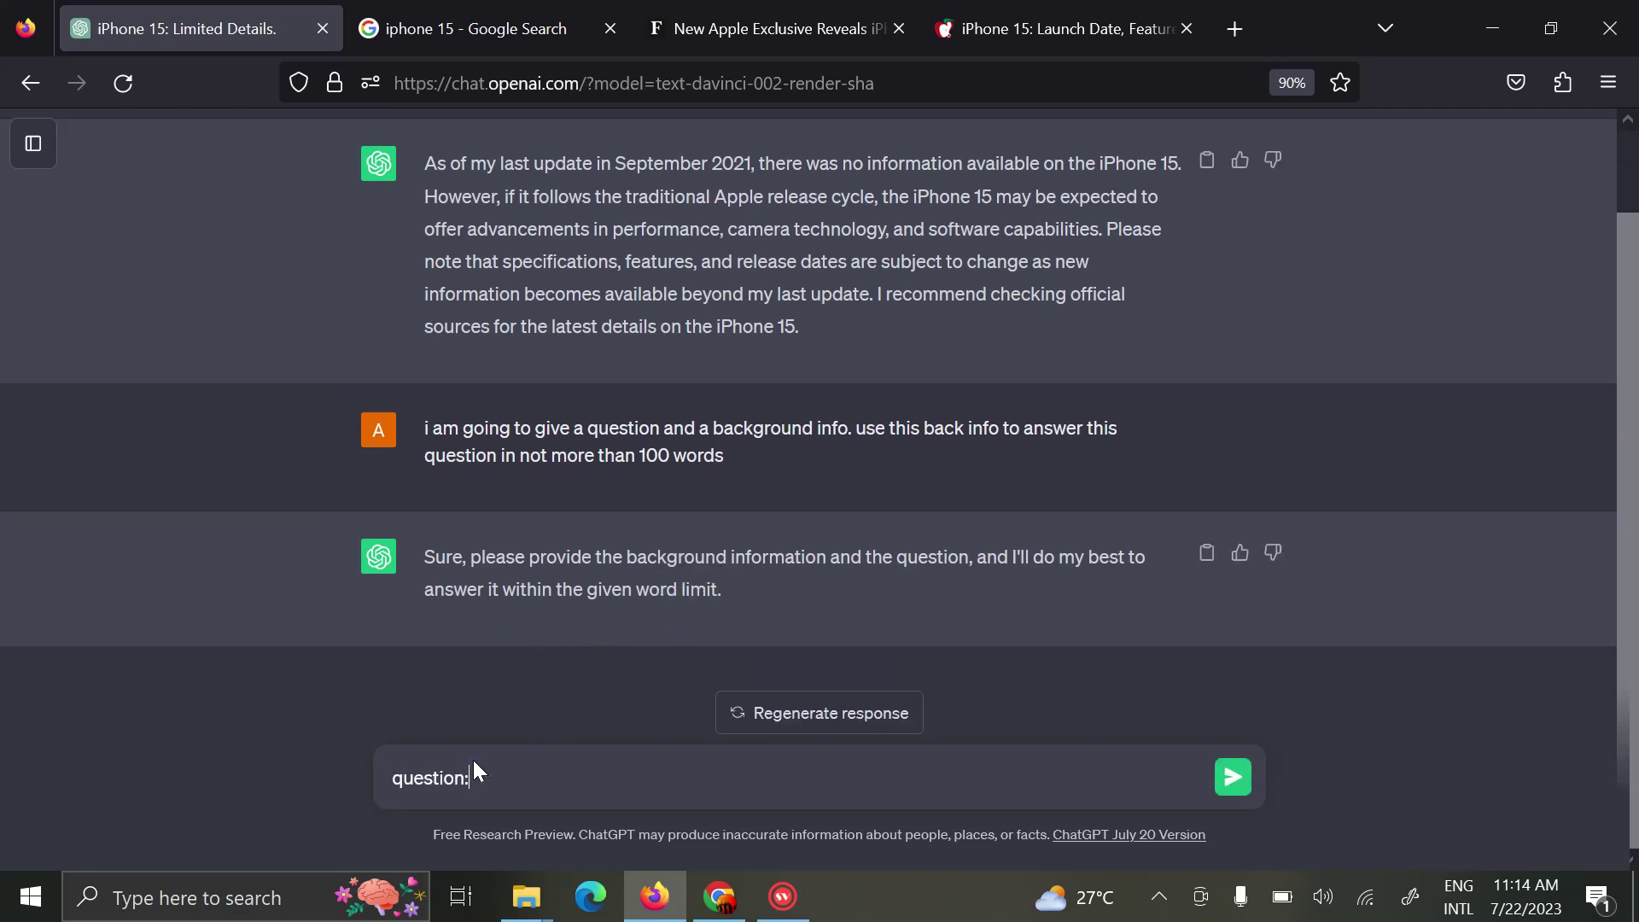
text(Is there an iPhone 15 coming out? )
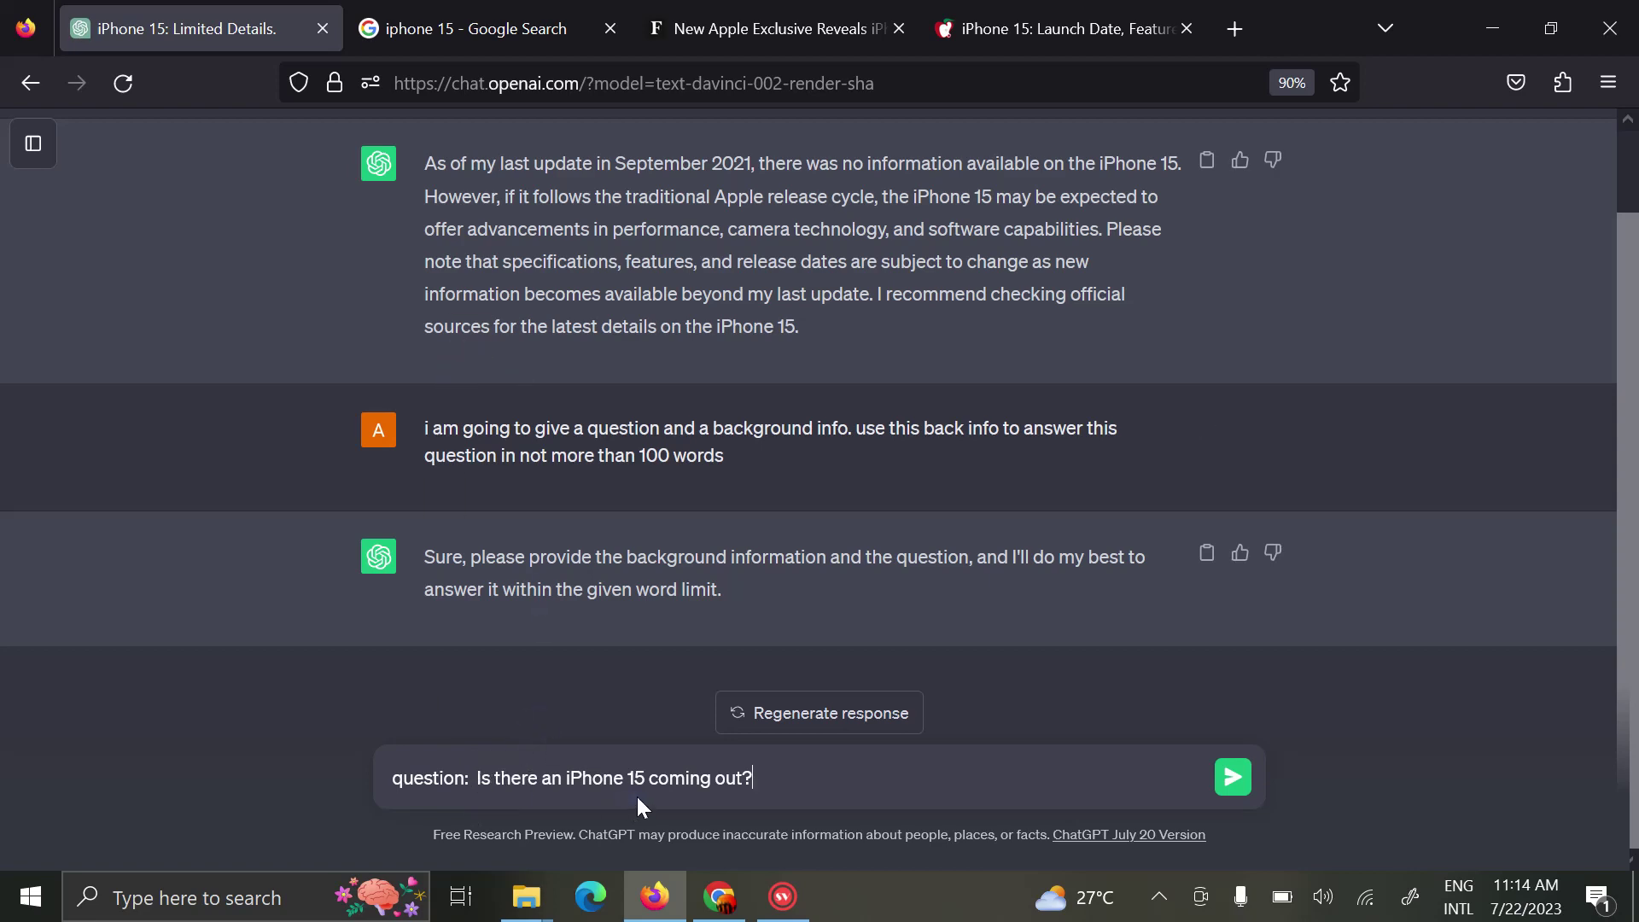
text(back)
text(ground info)
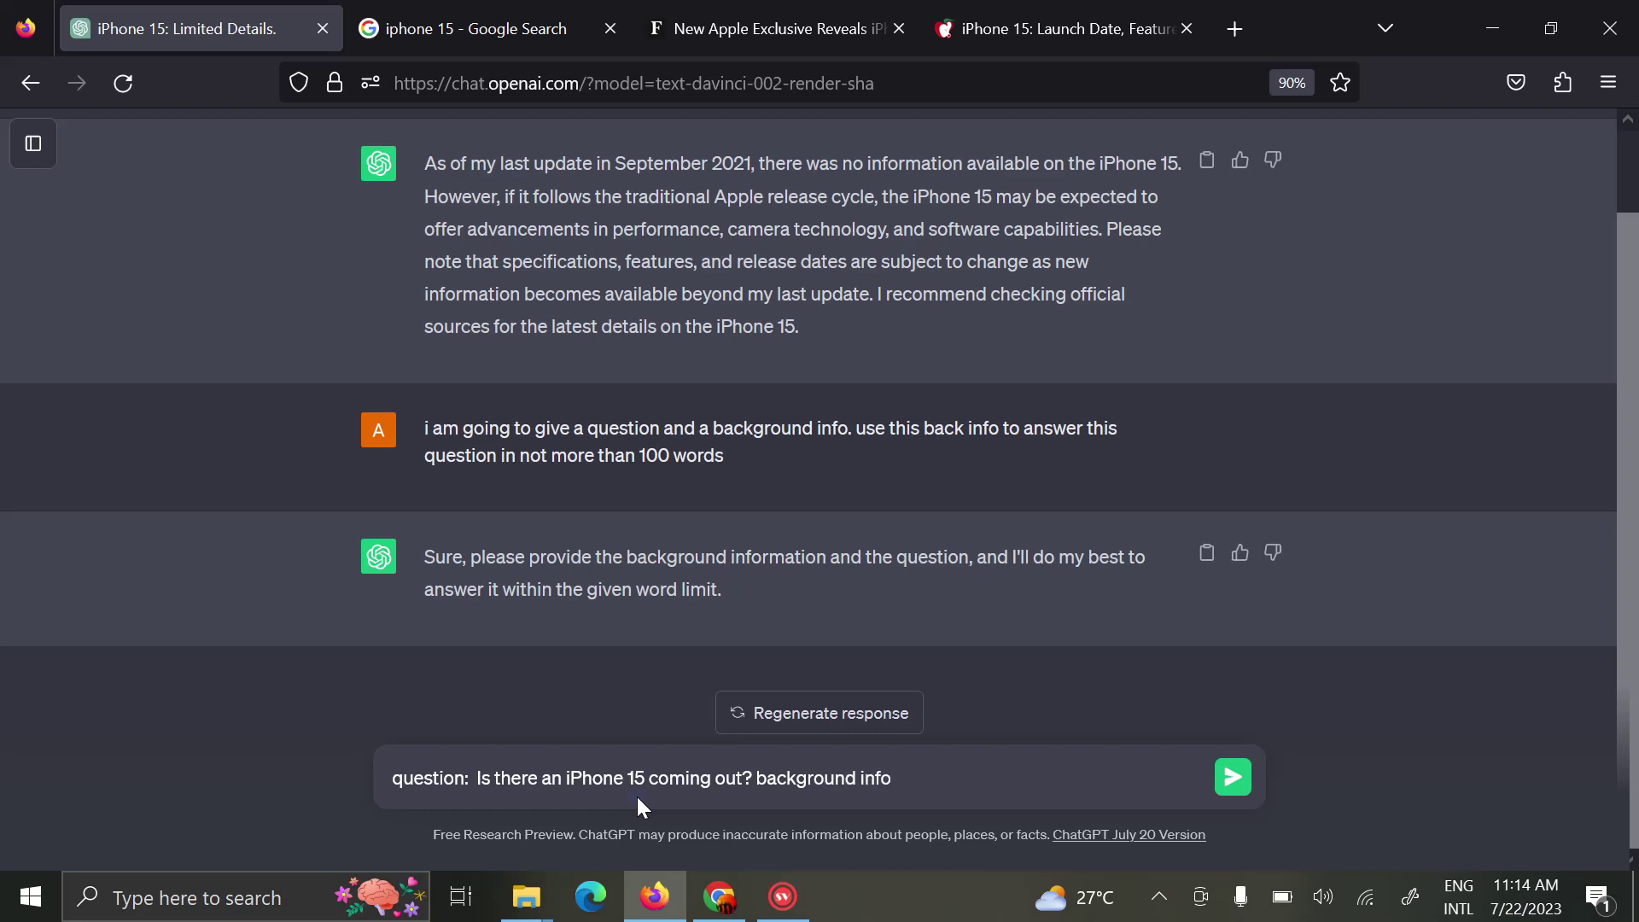
text(:)
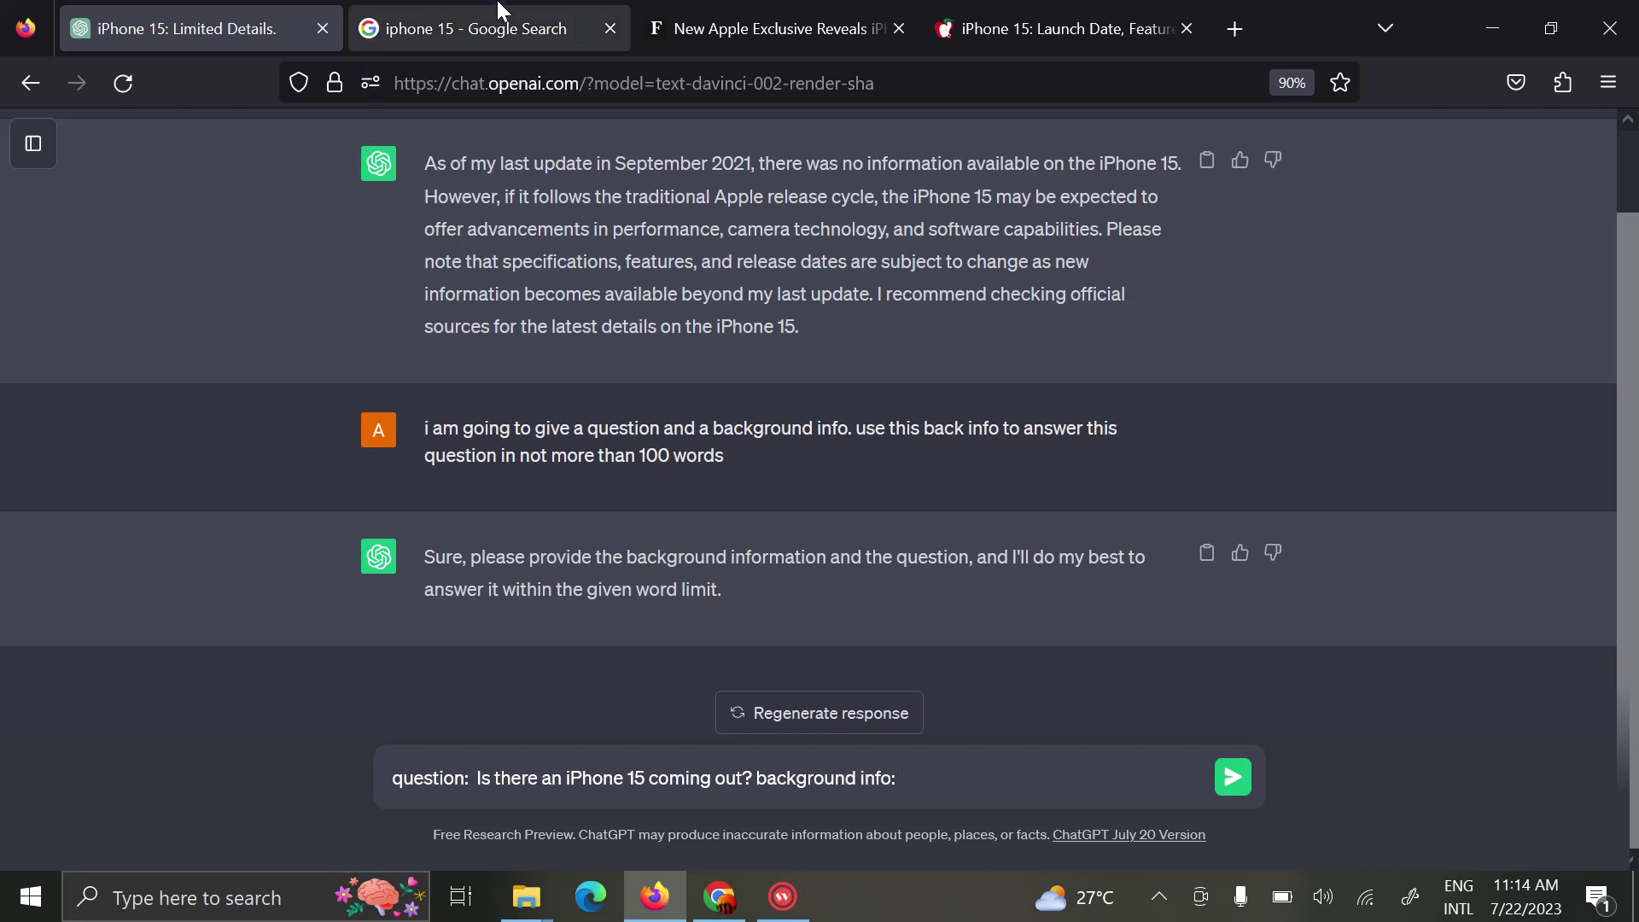
Switch back to the iPhone 15 Google search results.
click(477, 28)
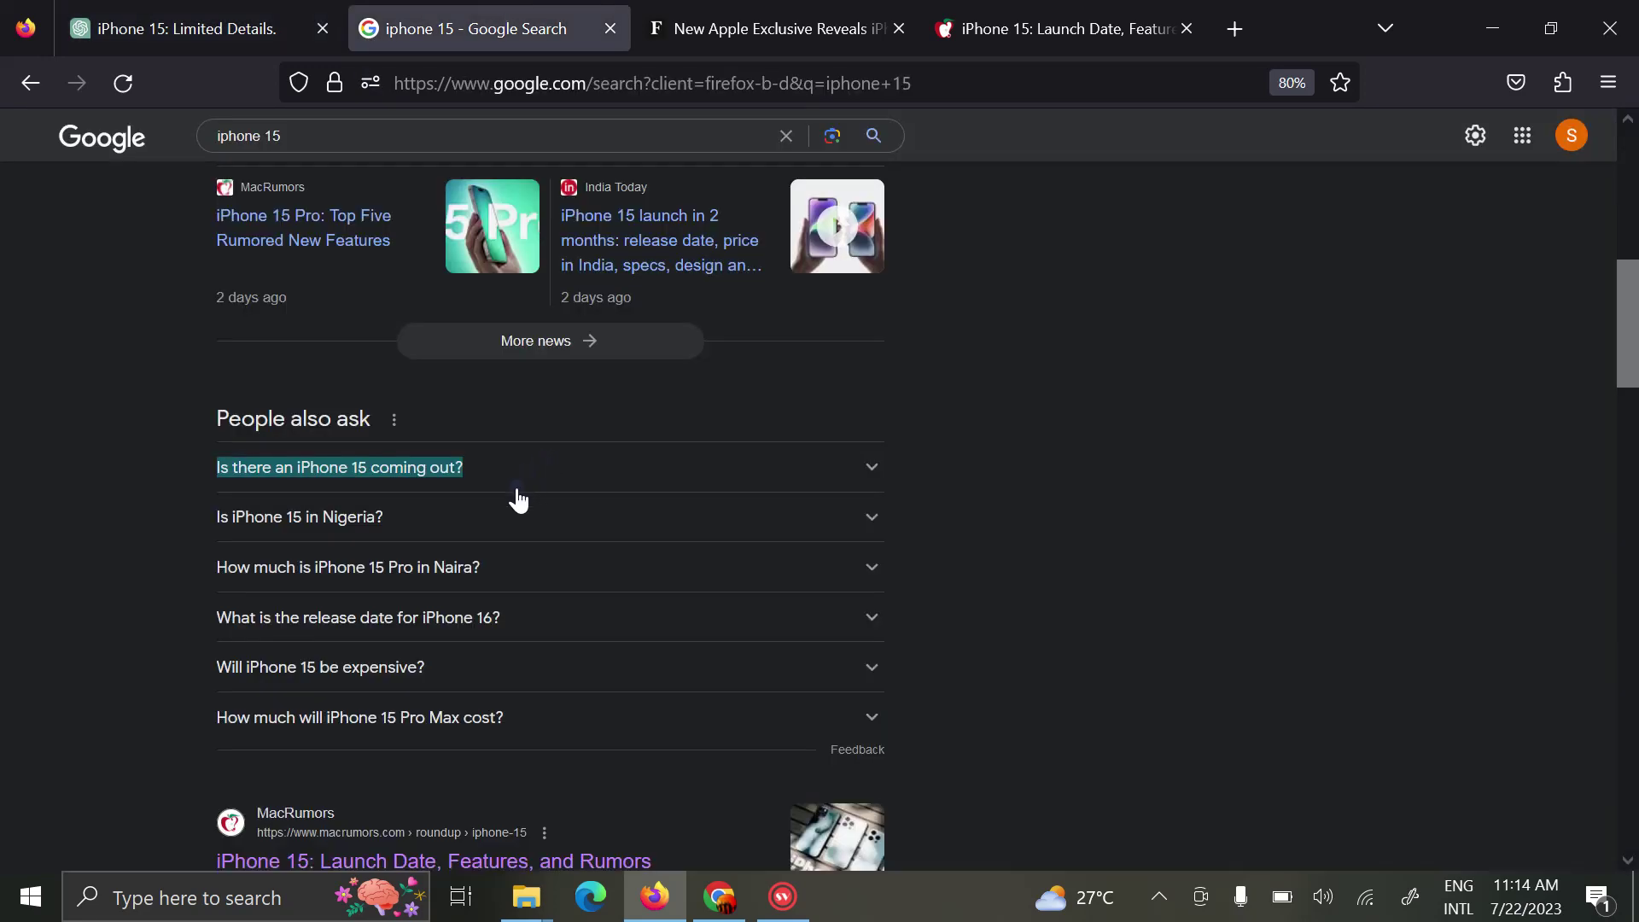
Copy the Google answer on the iPhone 15's likely September 2023 release.
click(874, 471)
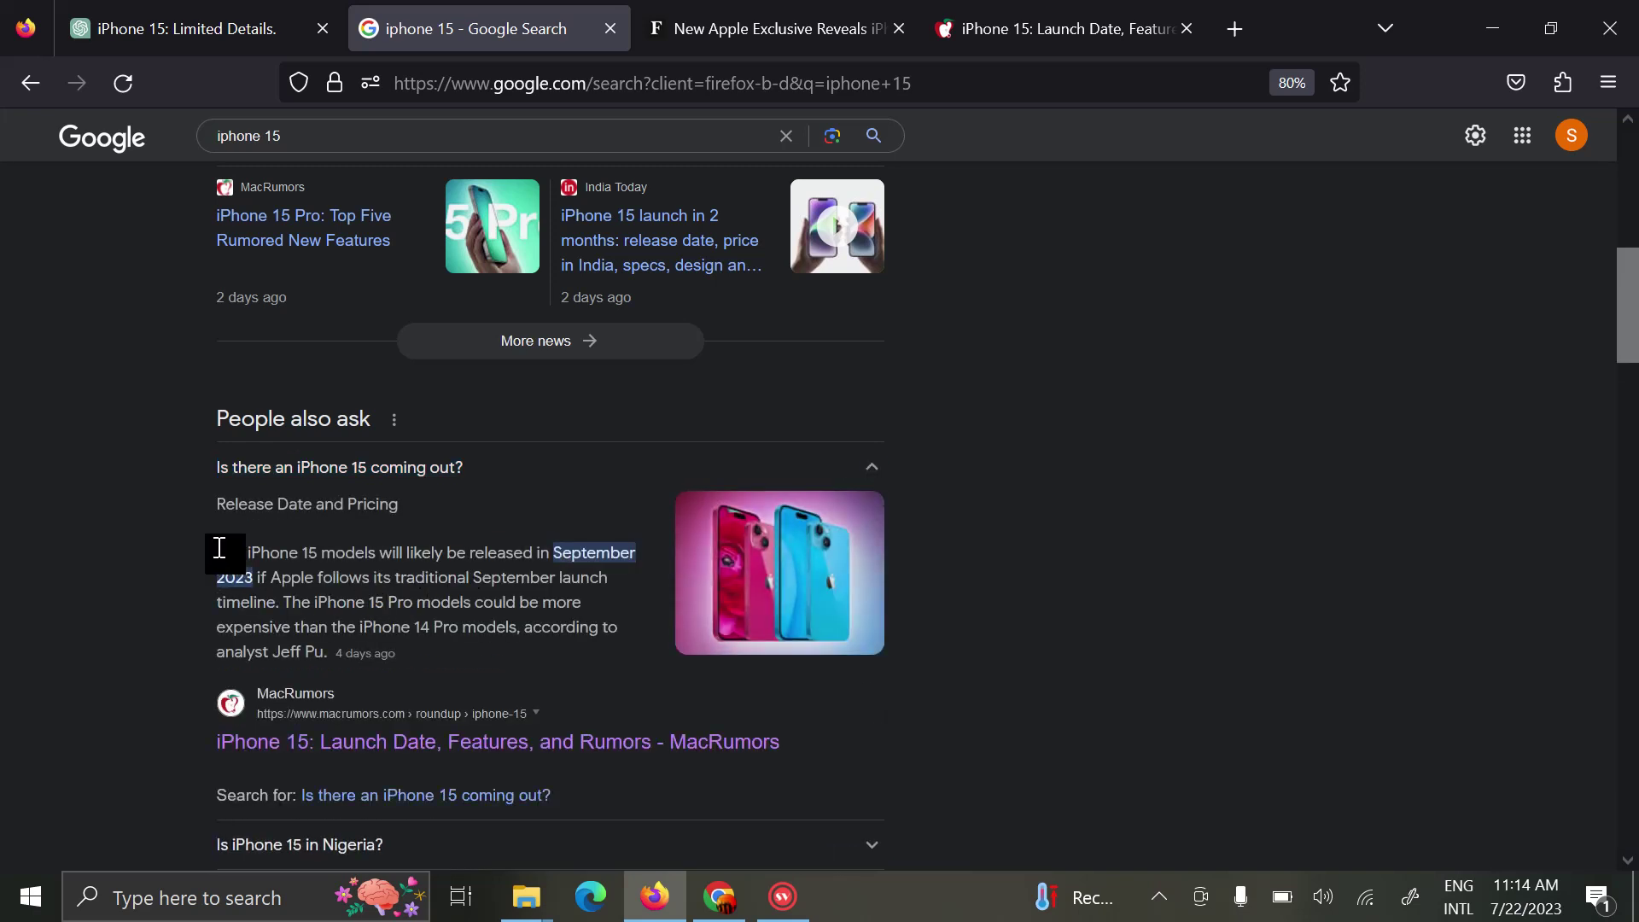
mouse_move(219, 553)
mouse_down()
mouse_move(319, 643)
mouse_move(272, 648)
mouse_move(517, 626)
mouse_up()
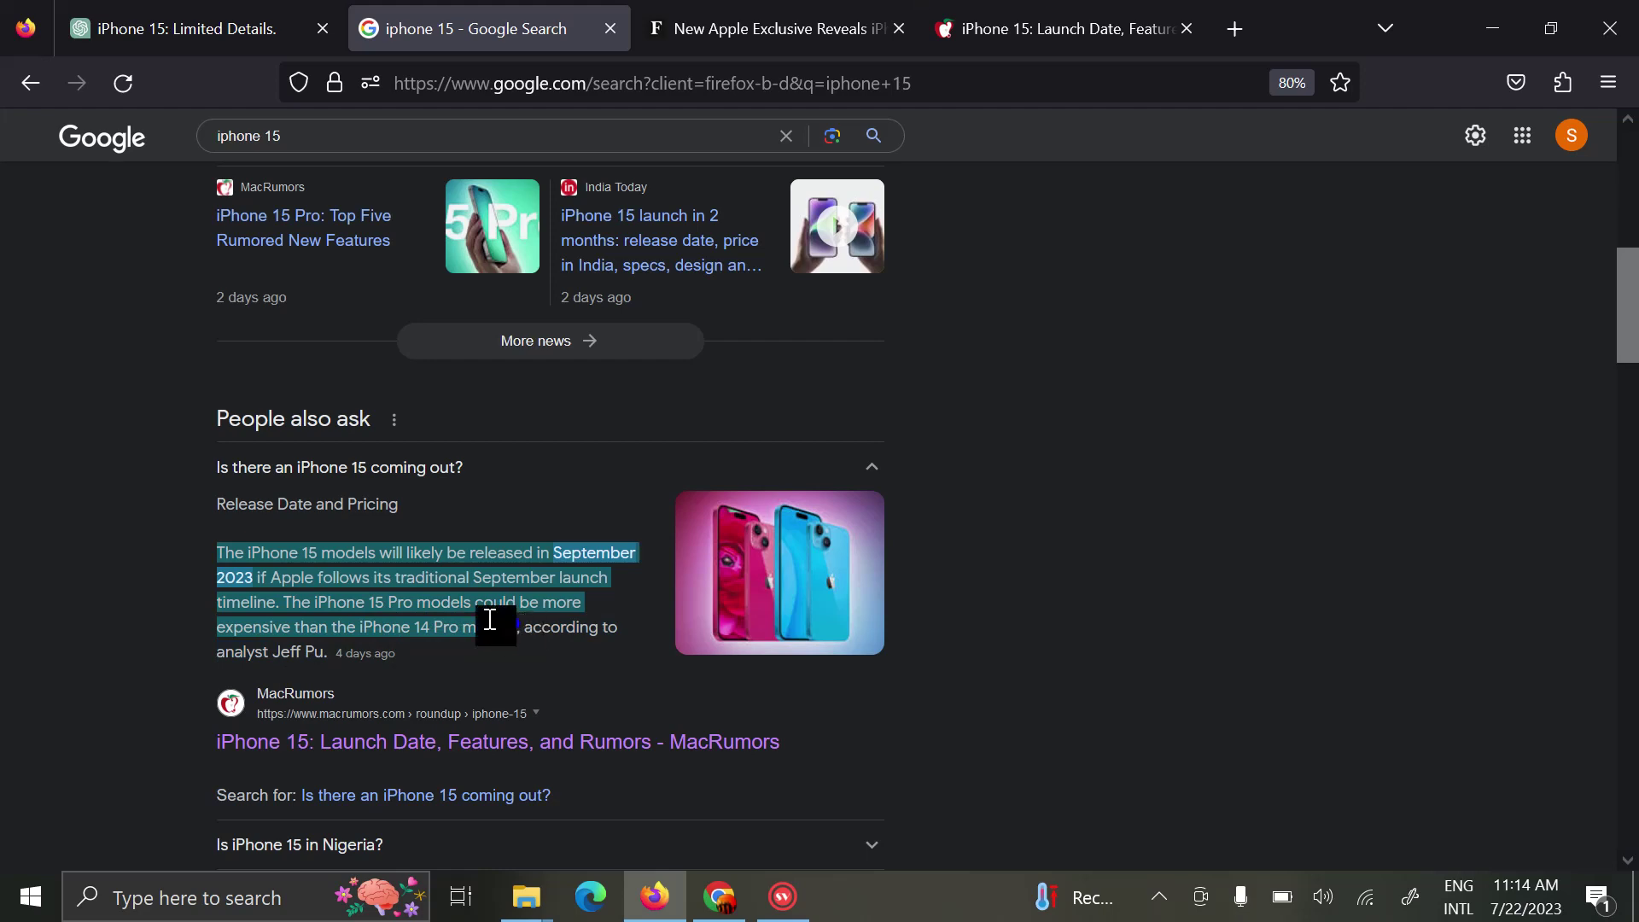
right_click(448, 592)
click(487, 615)
click(217, 37)
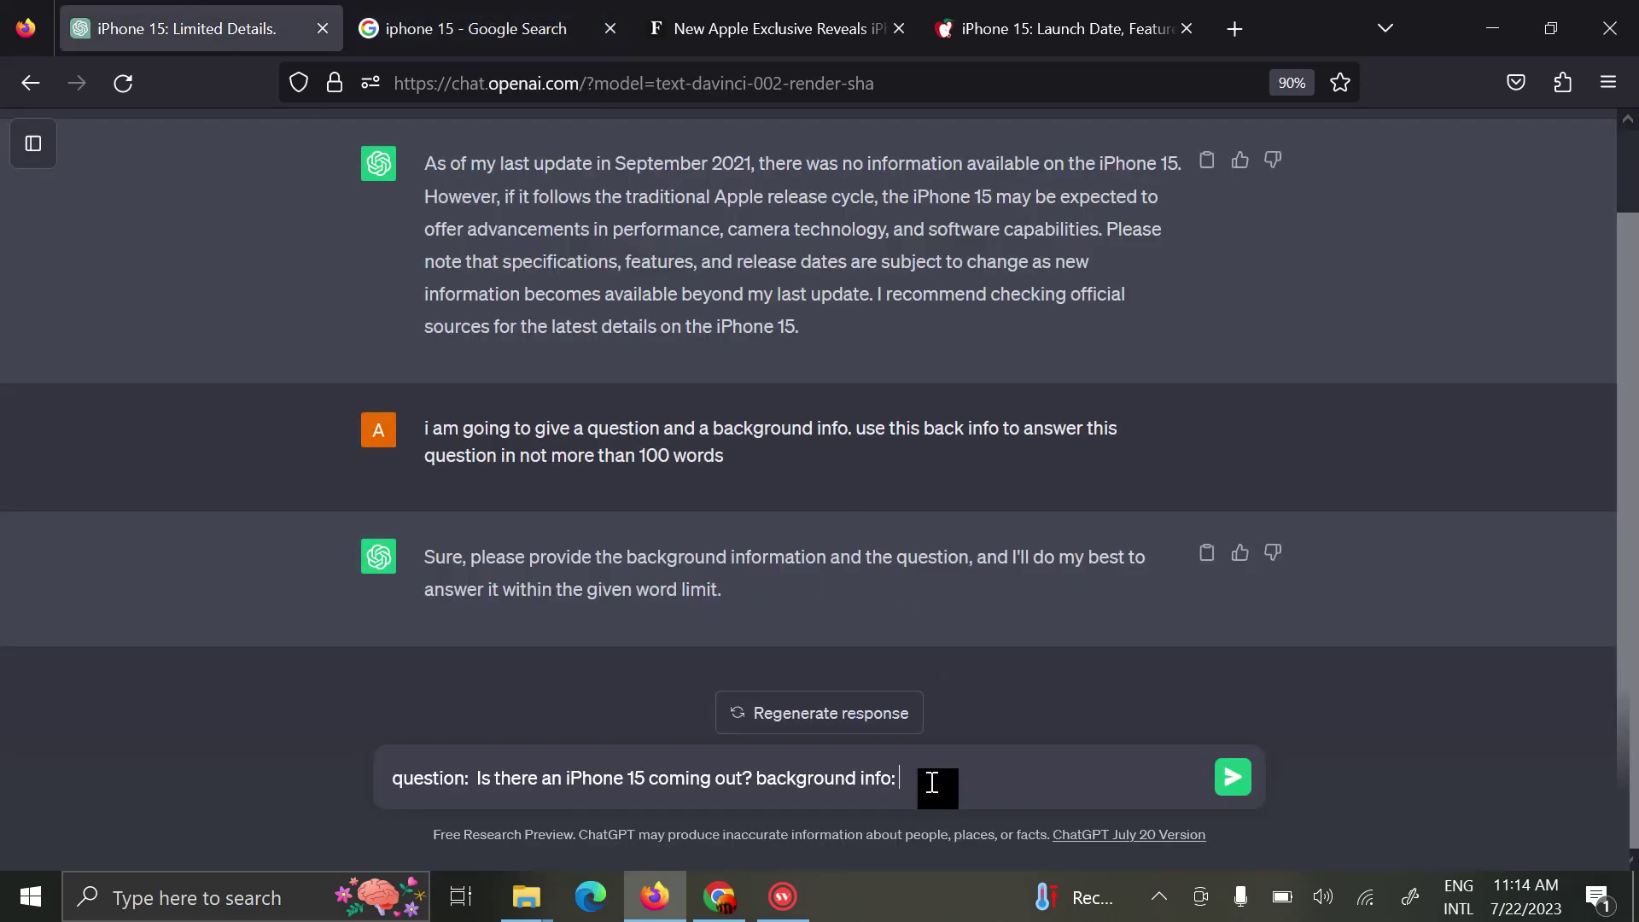
Paste the release answer as background info, ask ChatGPT to restate and answer the question.
key(ctrl+v)
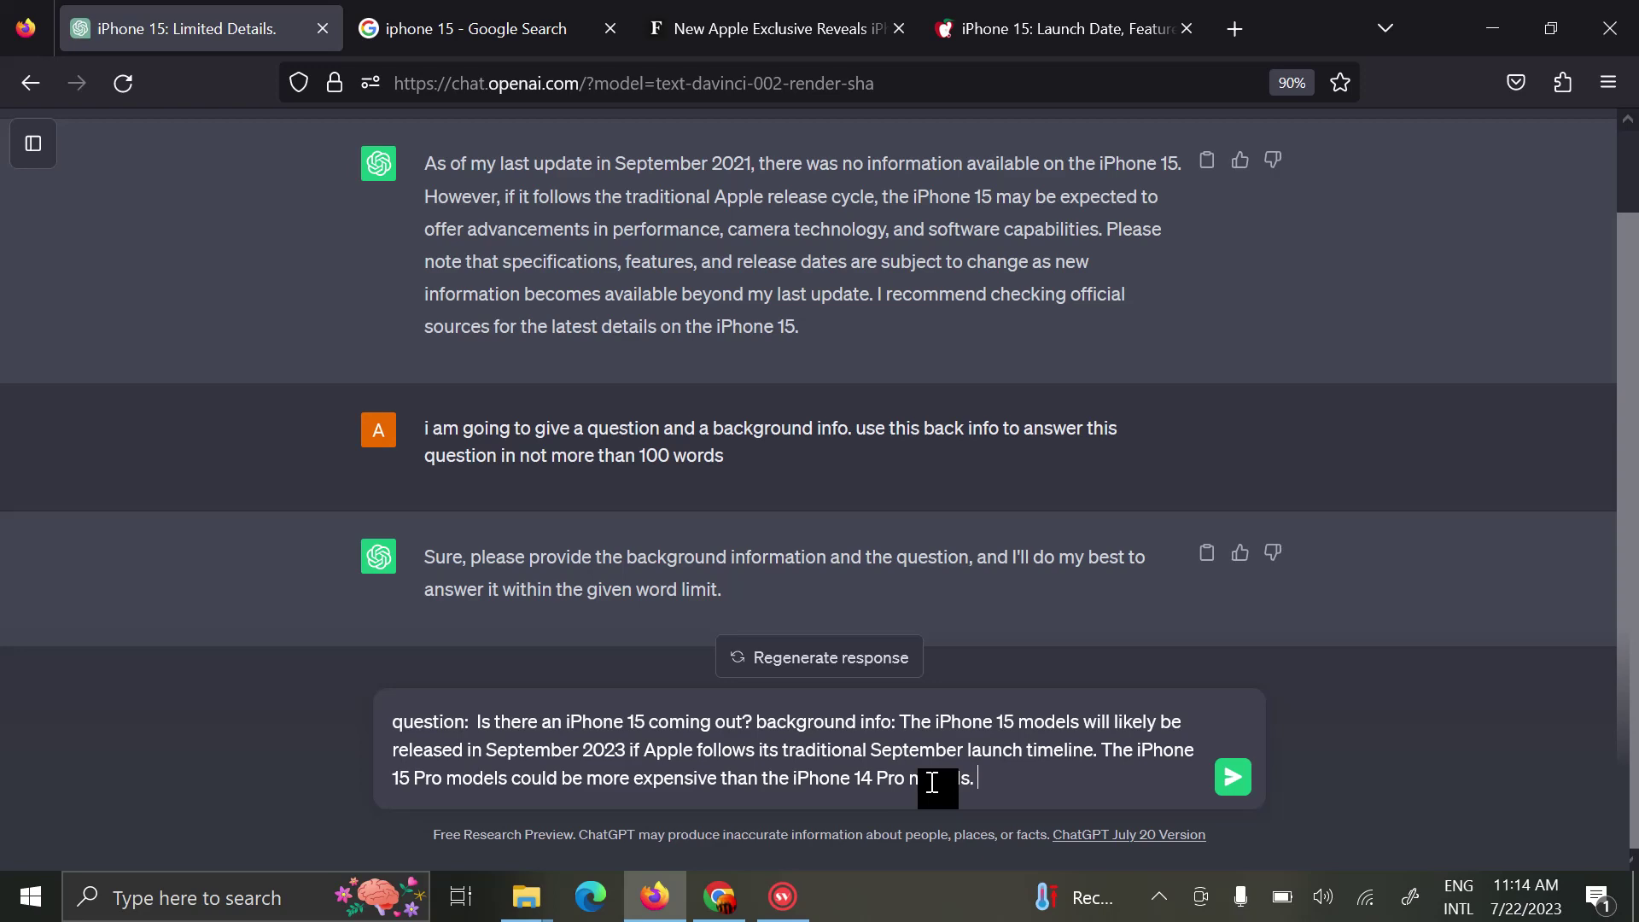
text(use the )
text(back)
text(ground to)
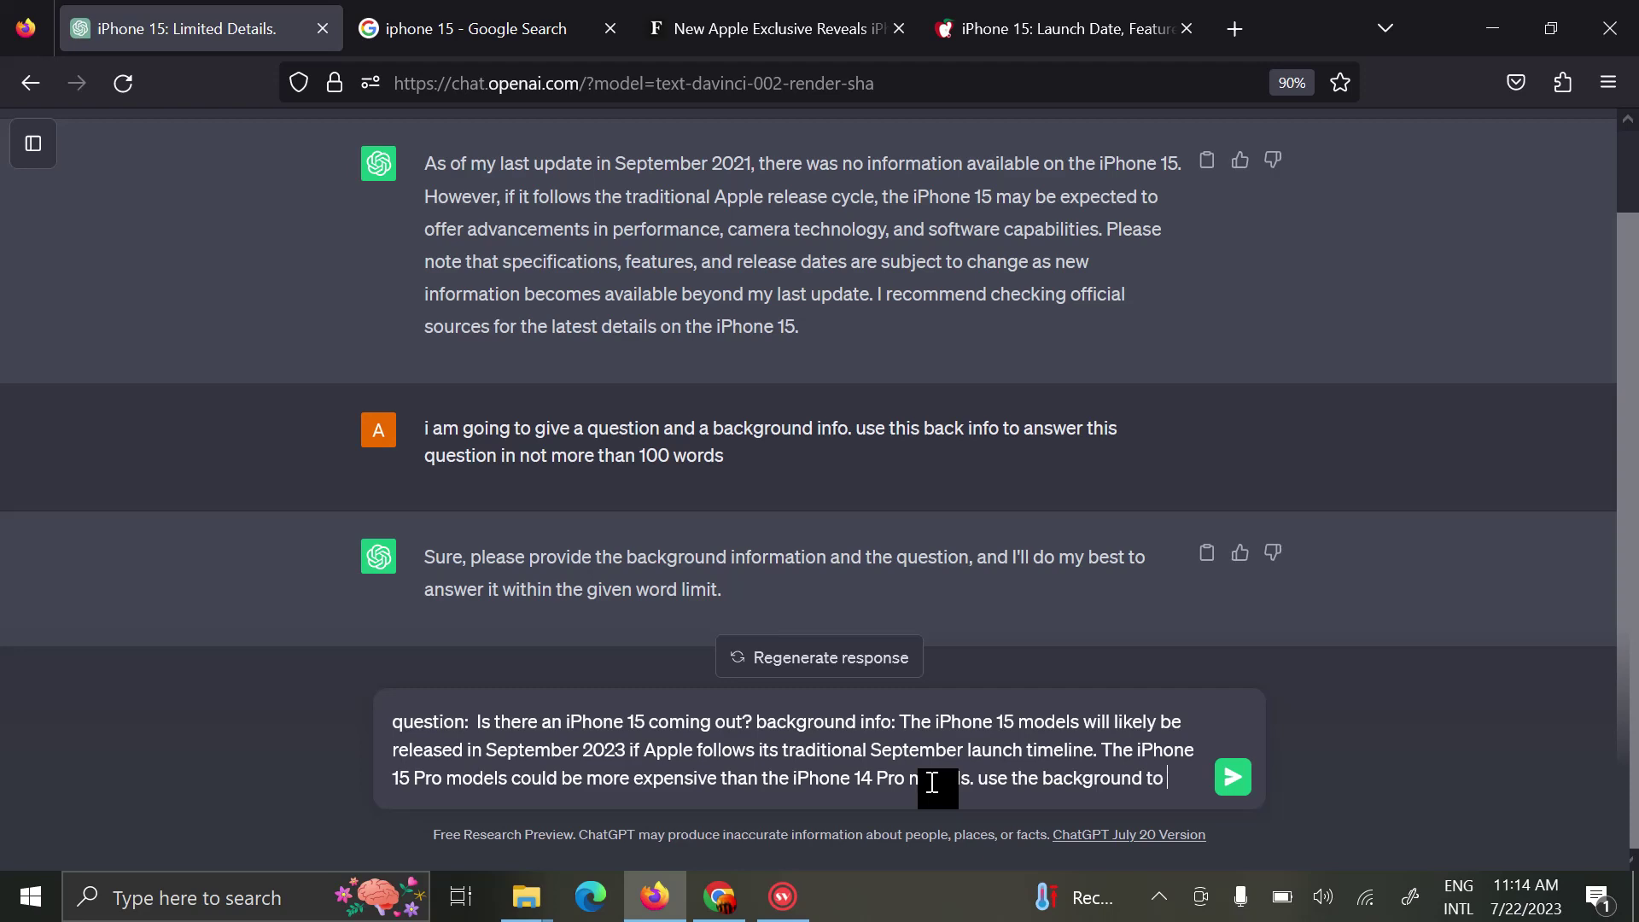
text( answer the )
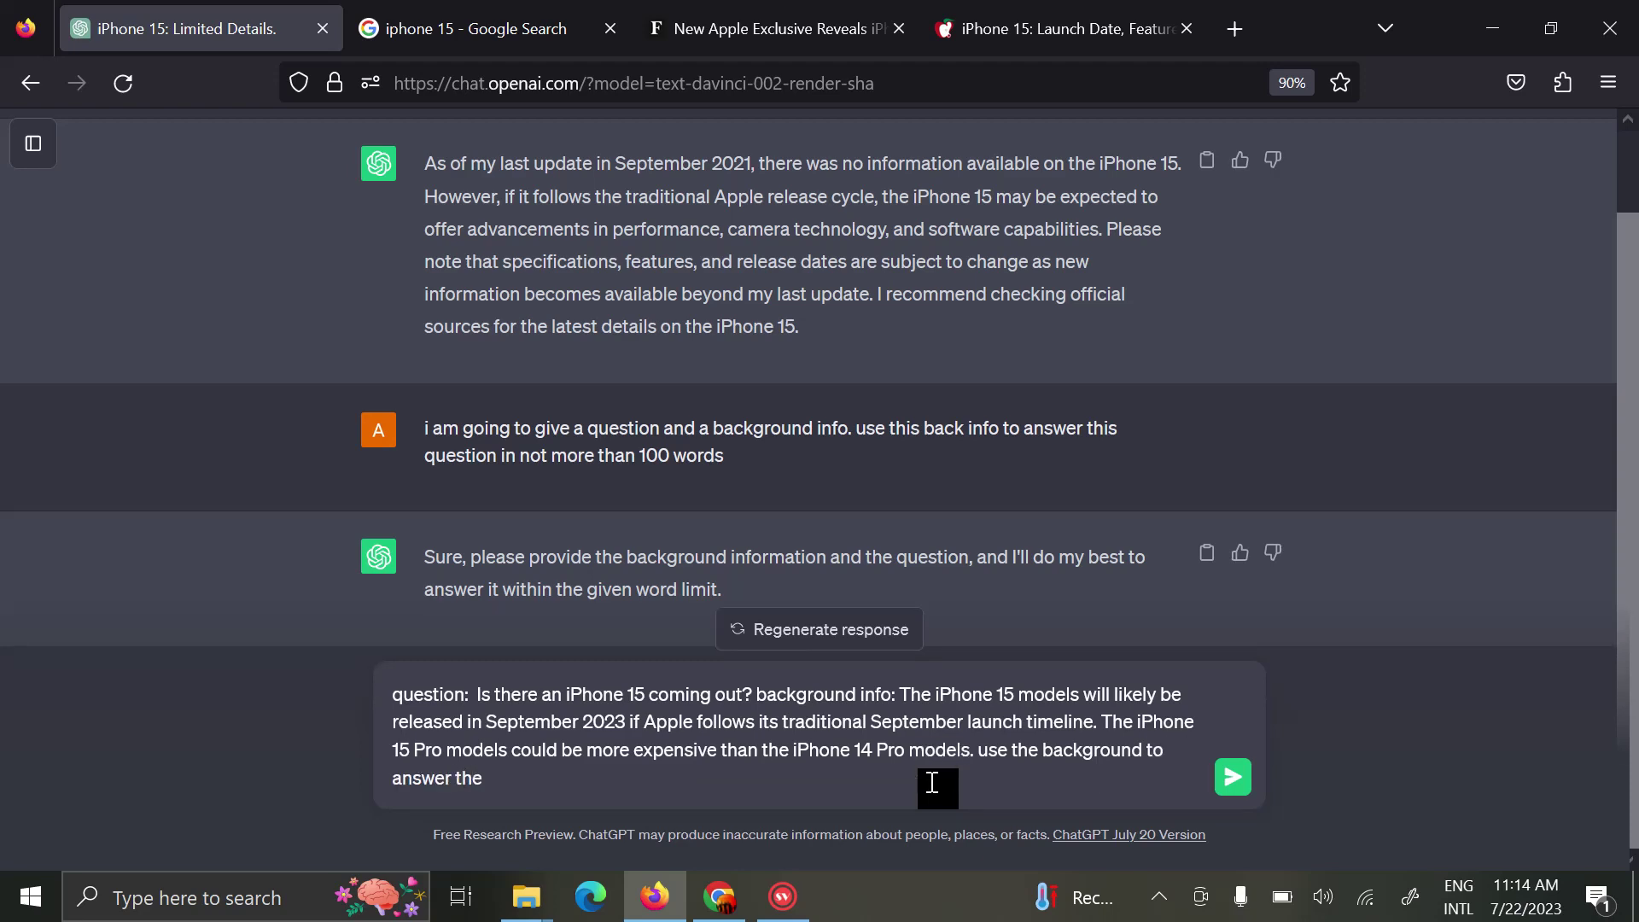
text(question.)
text( output the )
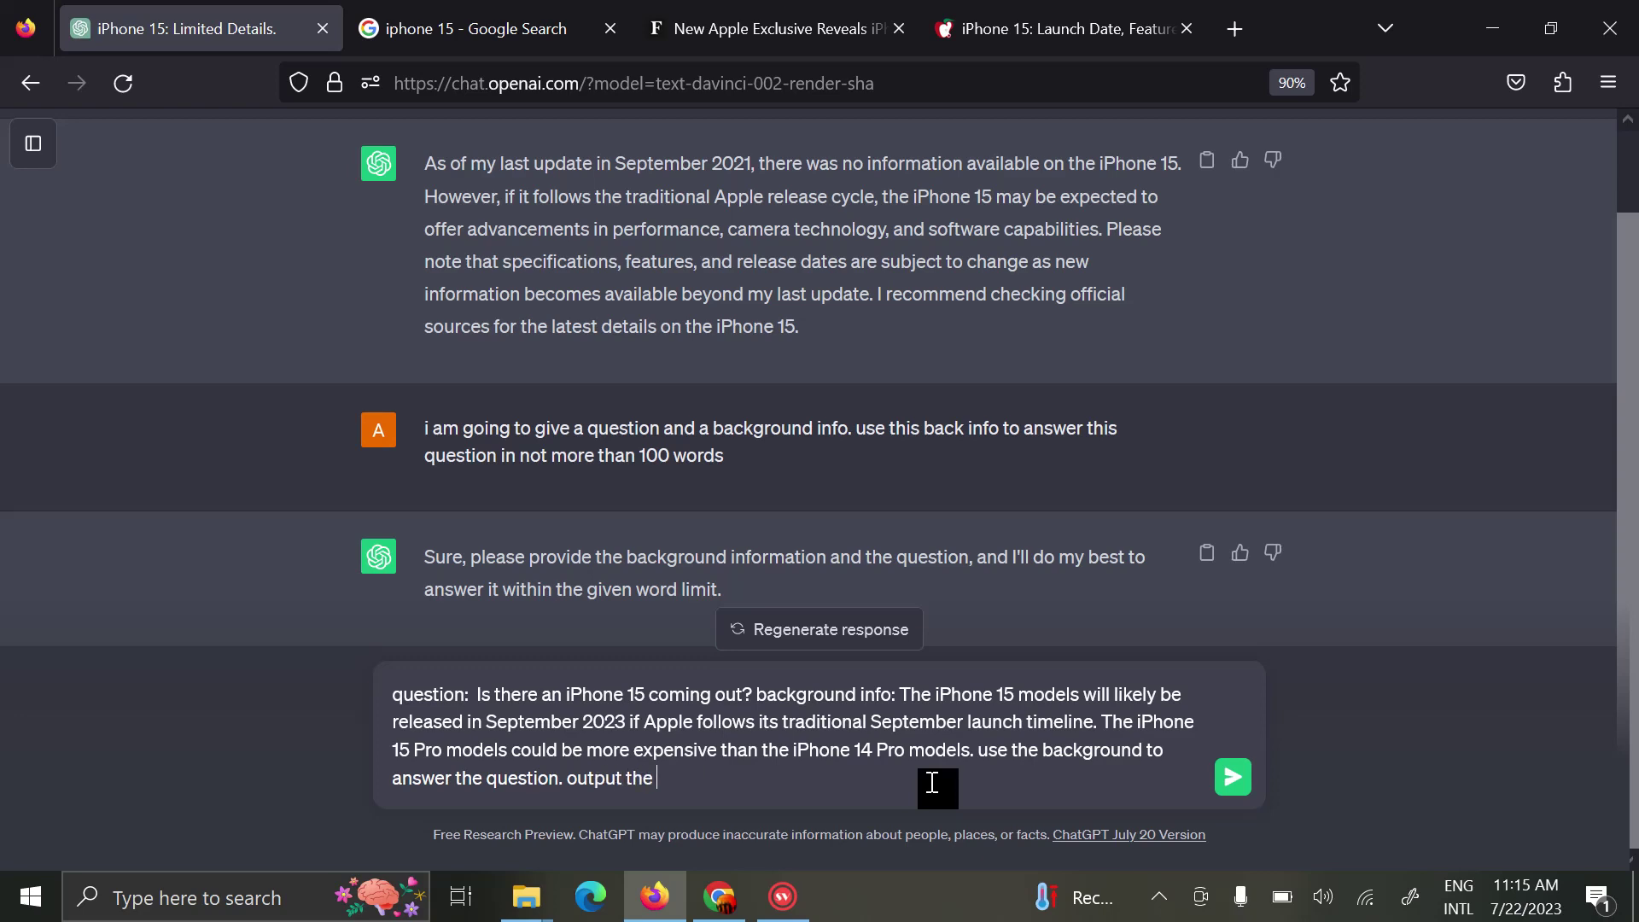
text(question b)
text(efore provi)
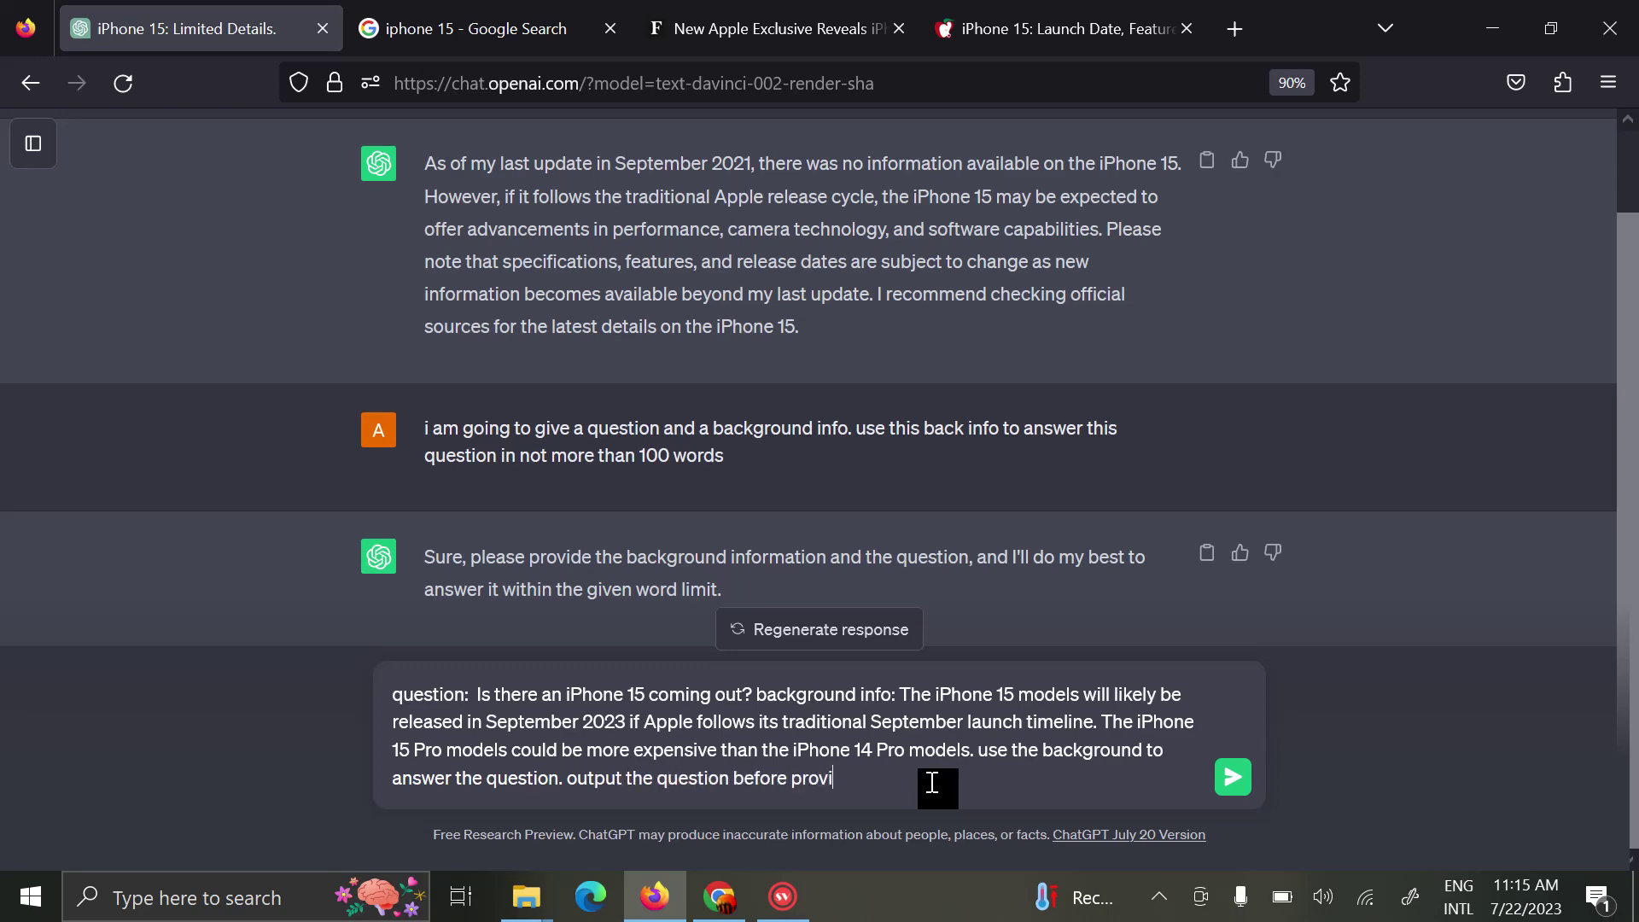
text(ding the answers)
key(Return)
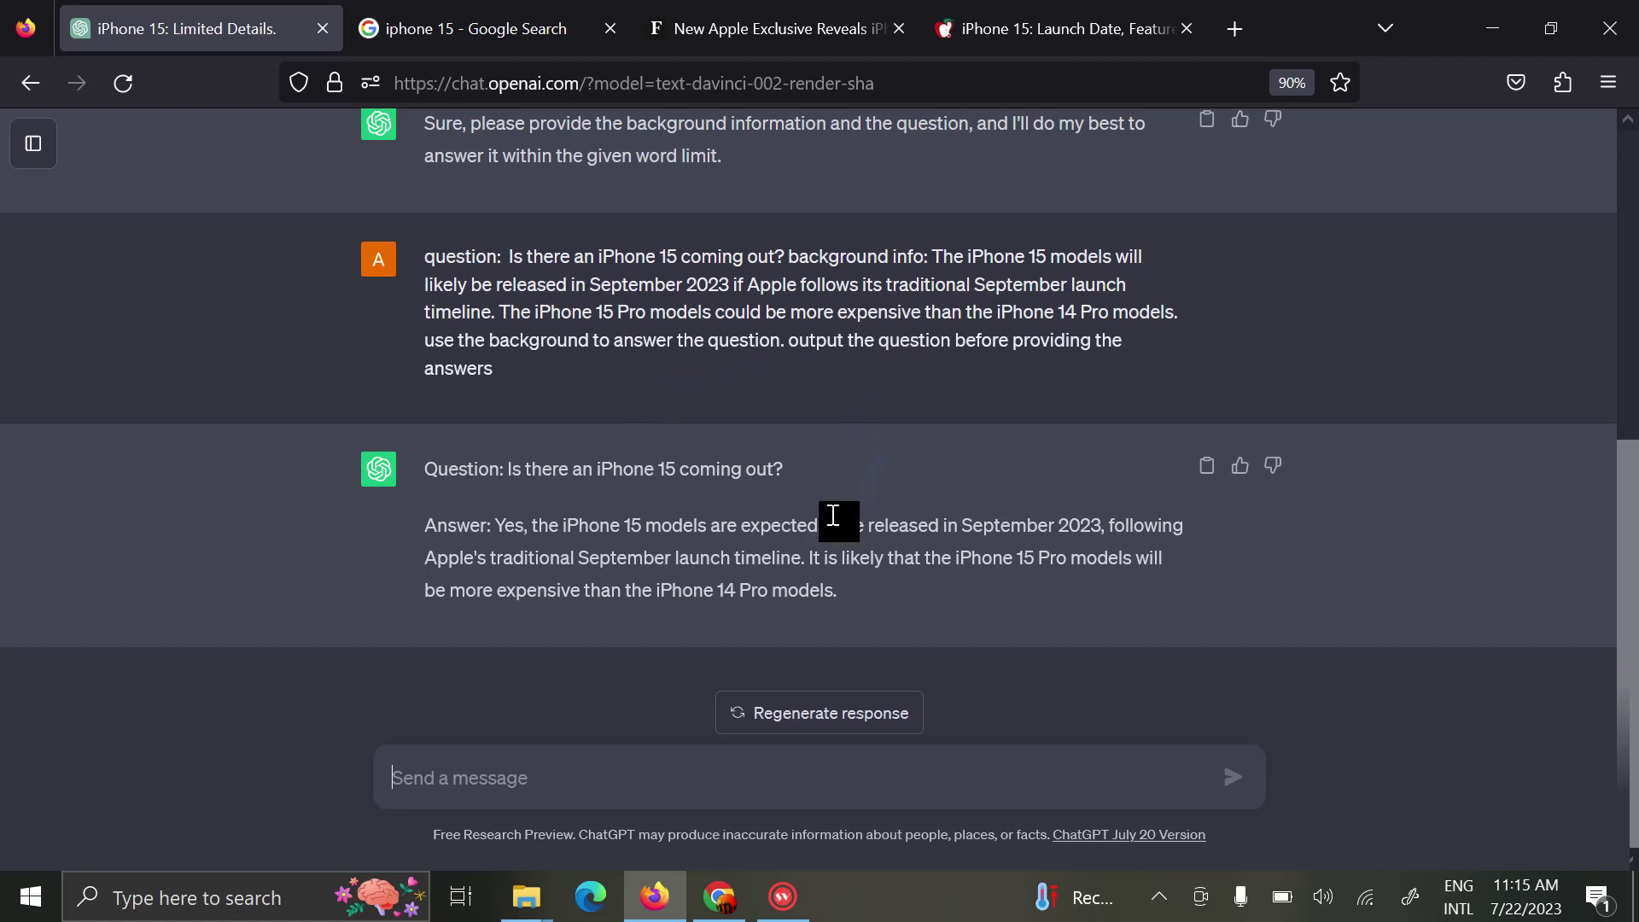
drag(497, 524, 869, 602)
click(527, 469)
drag(509, 468, 843, 474)
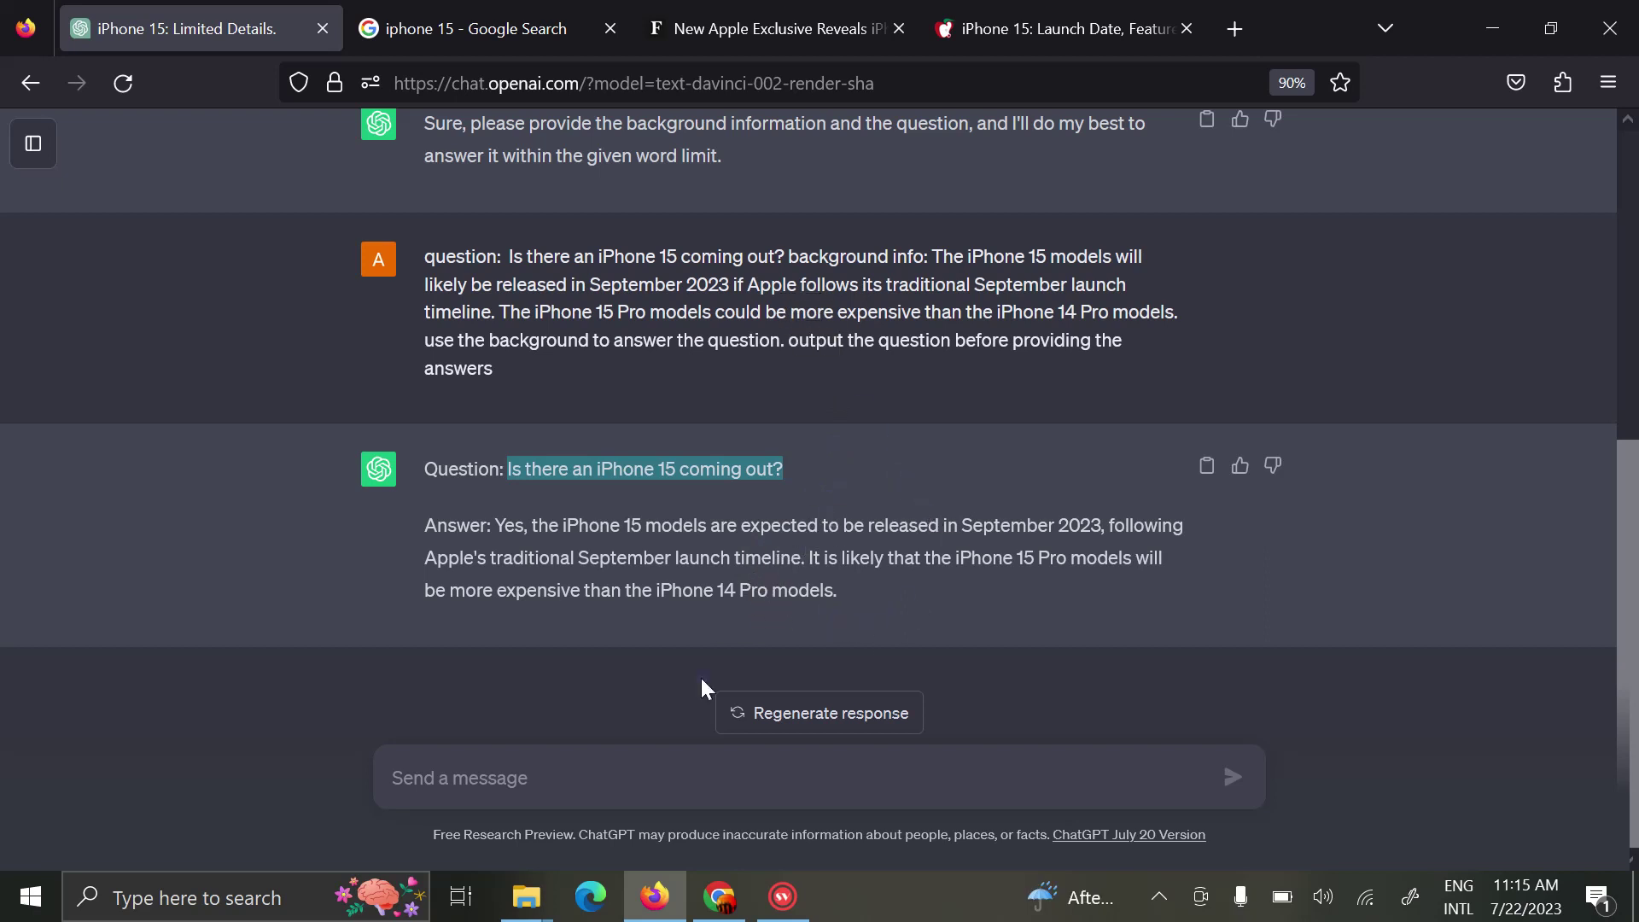
Request an original, much improved iPhone 15 review using bullets and expert tips.
click(629, 776)
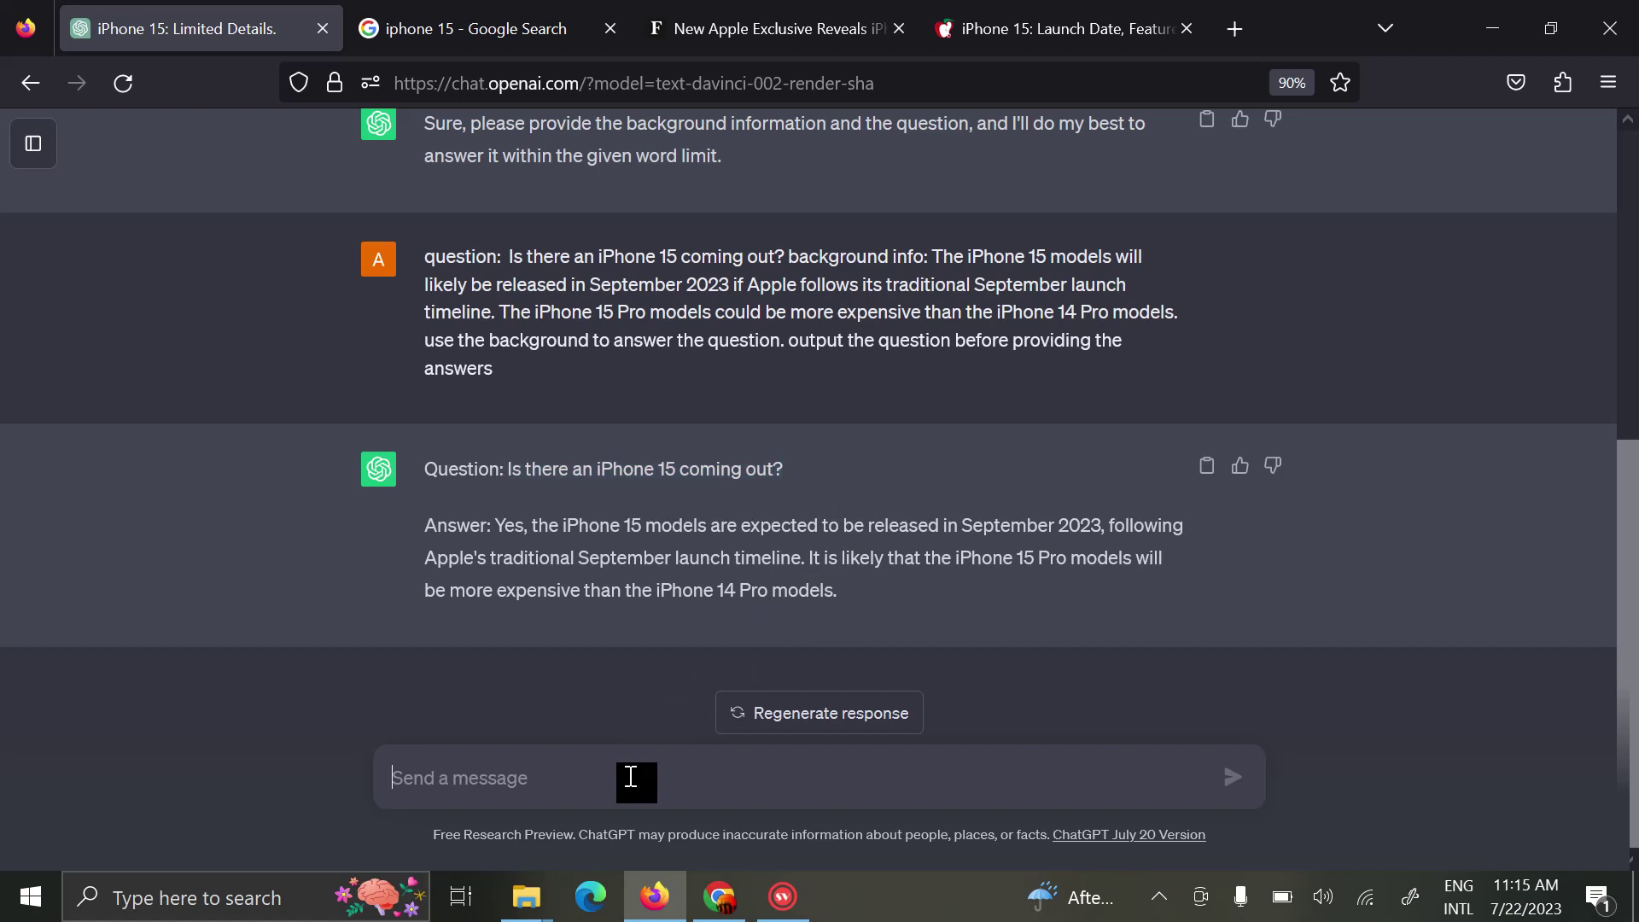
text(i want)
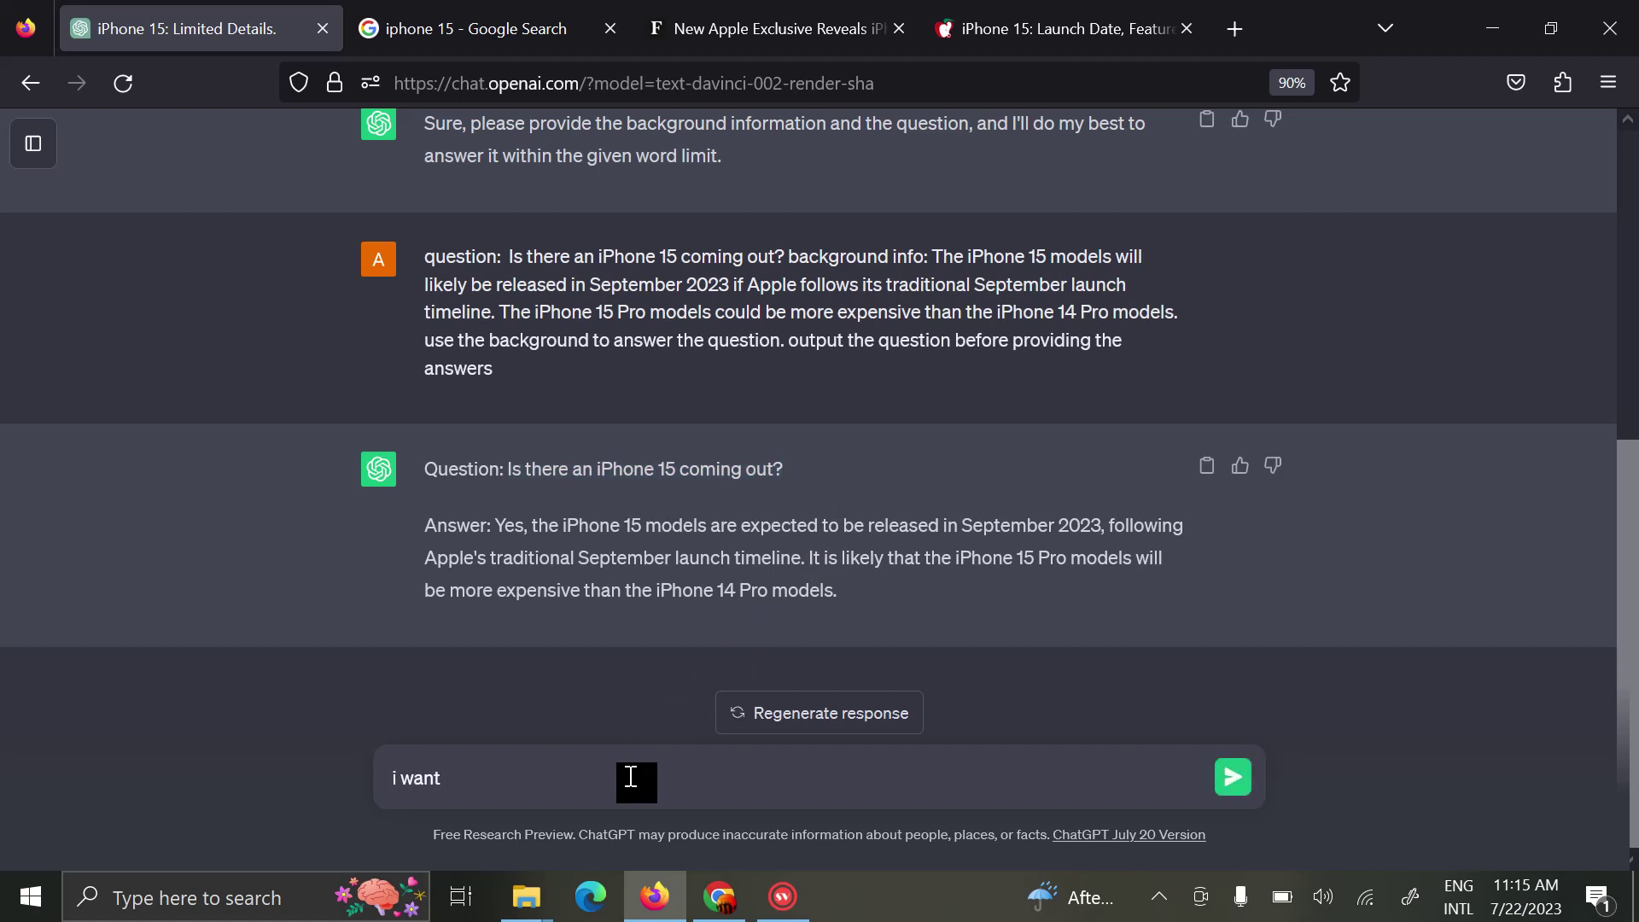
text(do a br)
text(ief)
text( review o)
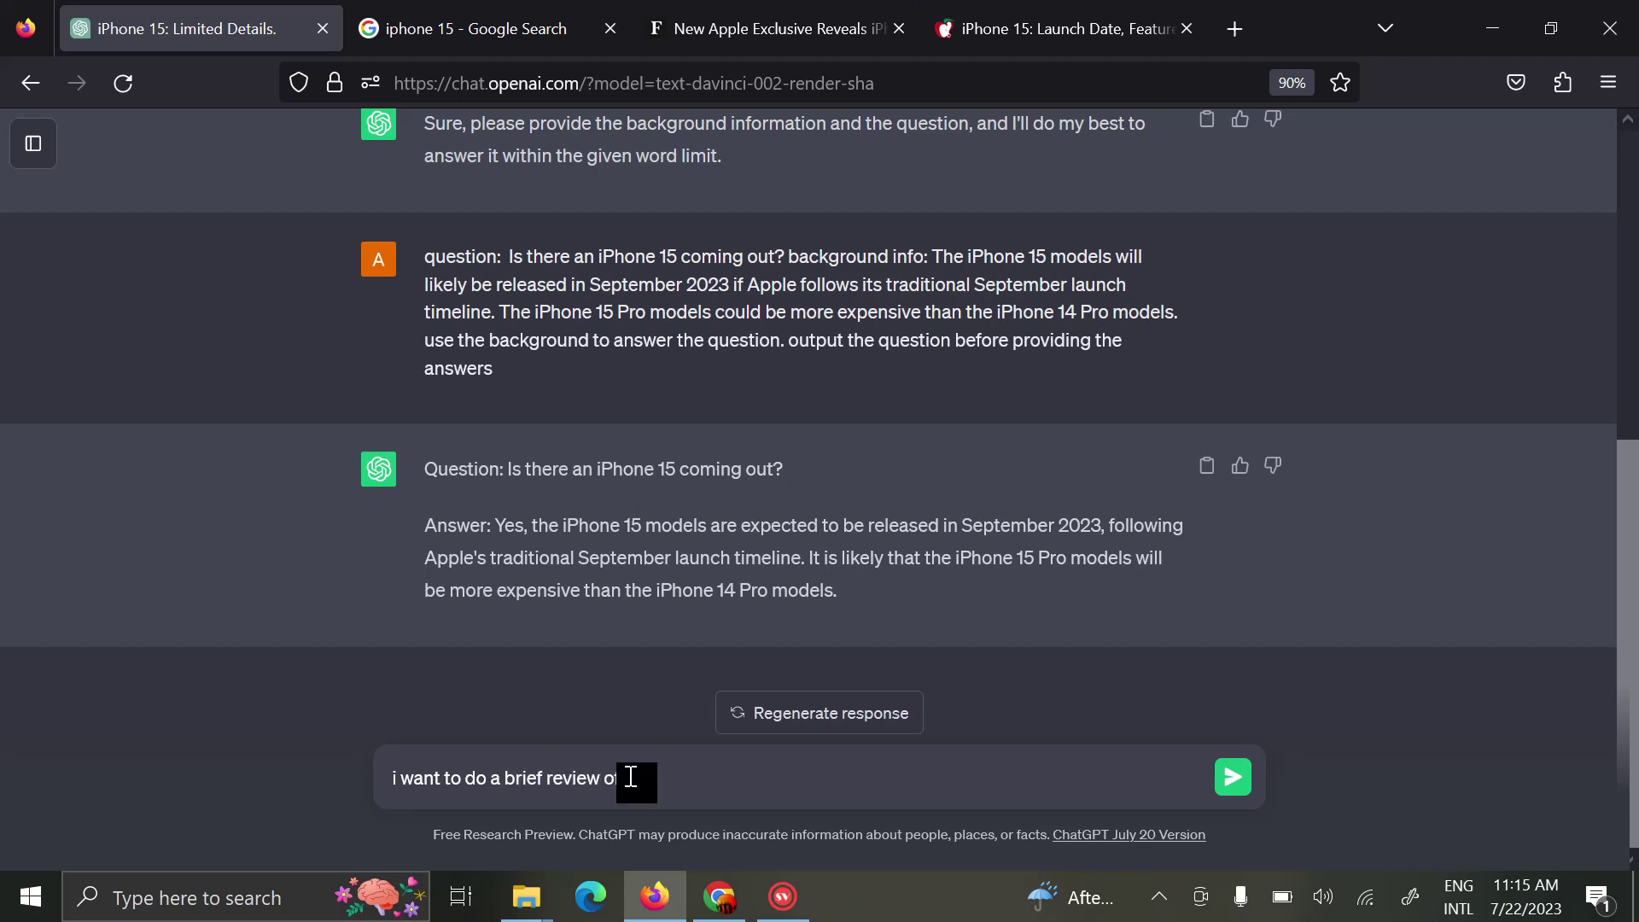
text(ne)
text( 15)
text(, i am goin)
text(g to give you)
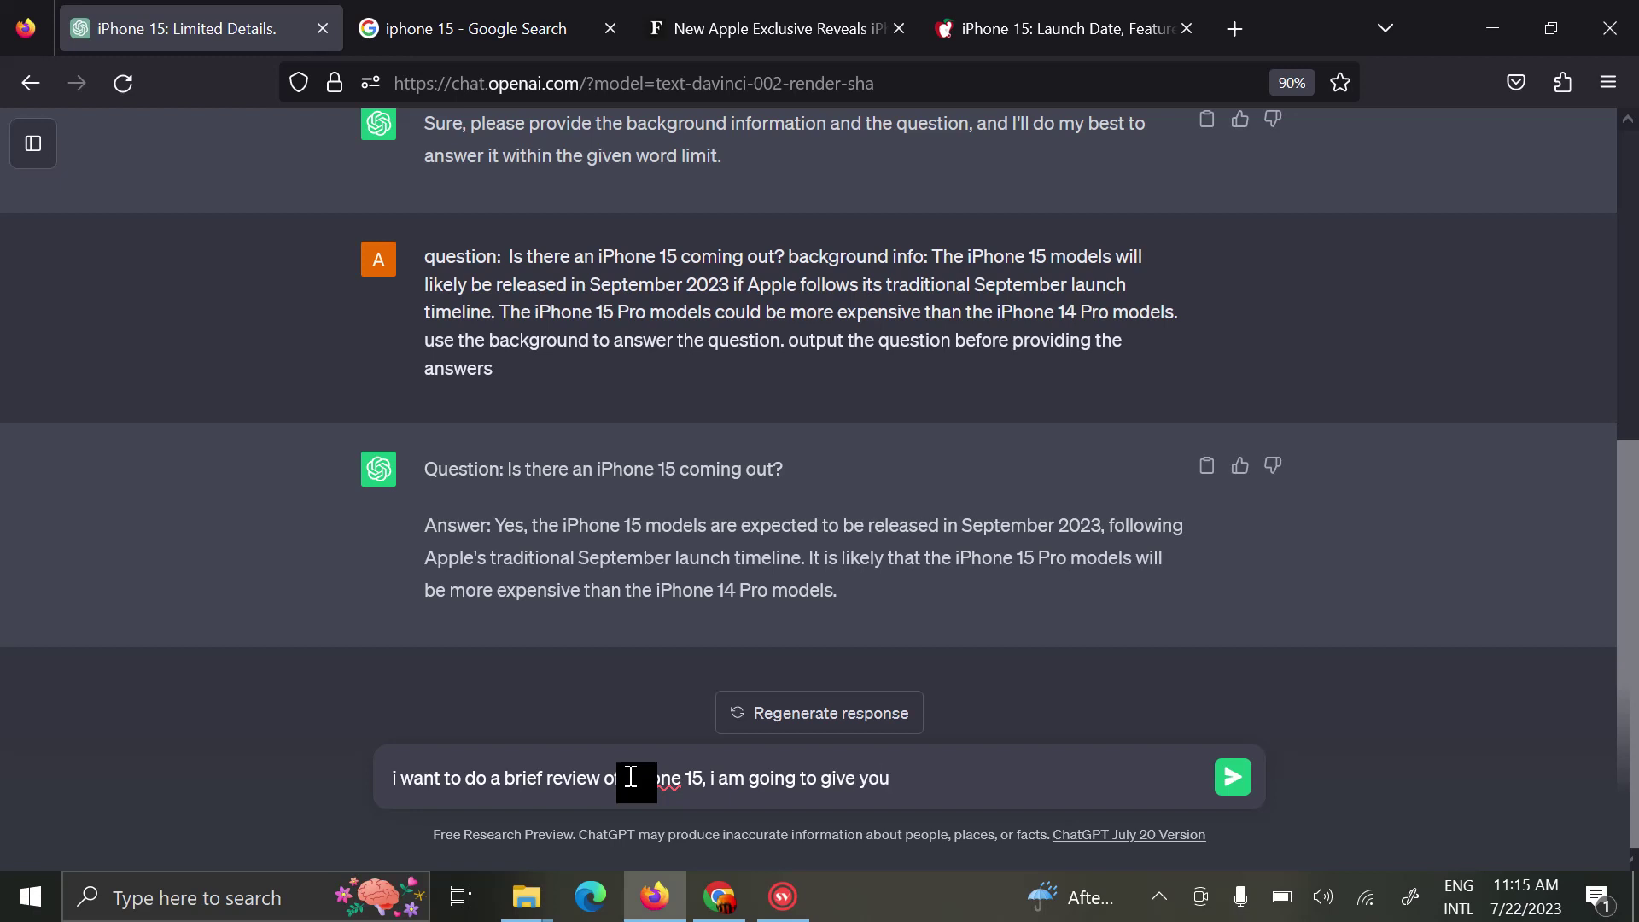
text( ba)
text(ckgroun)
text(d inf)
text(ormation)
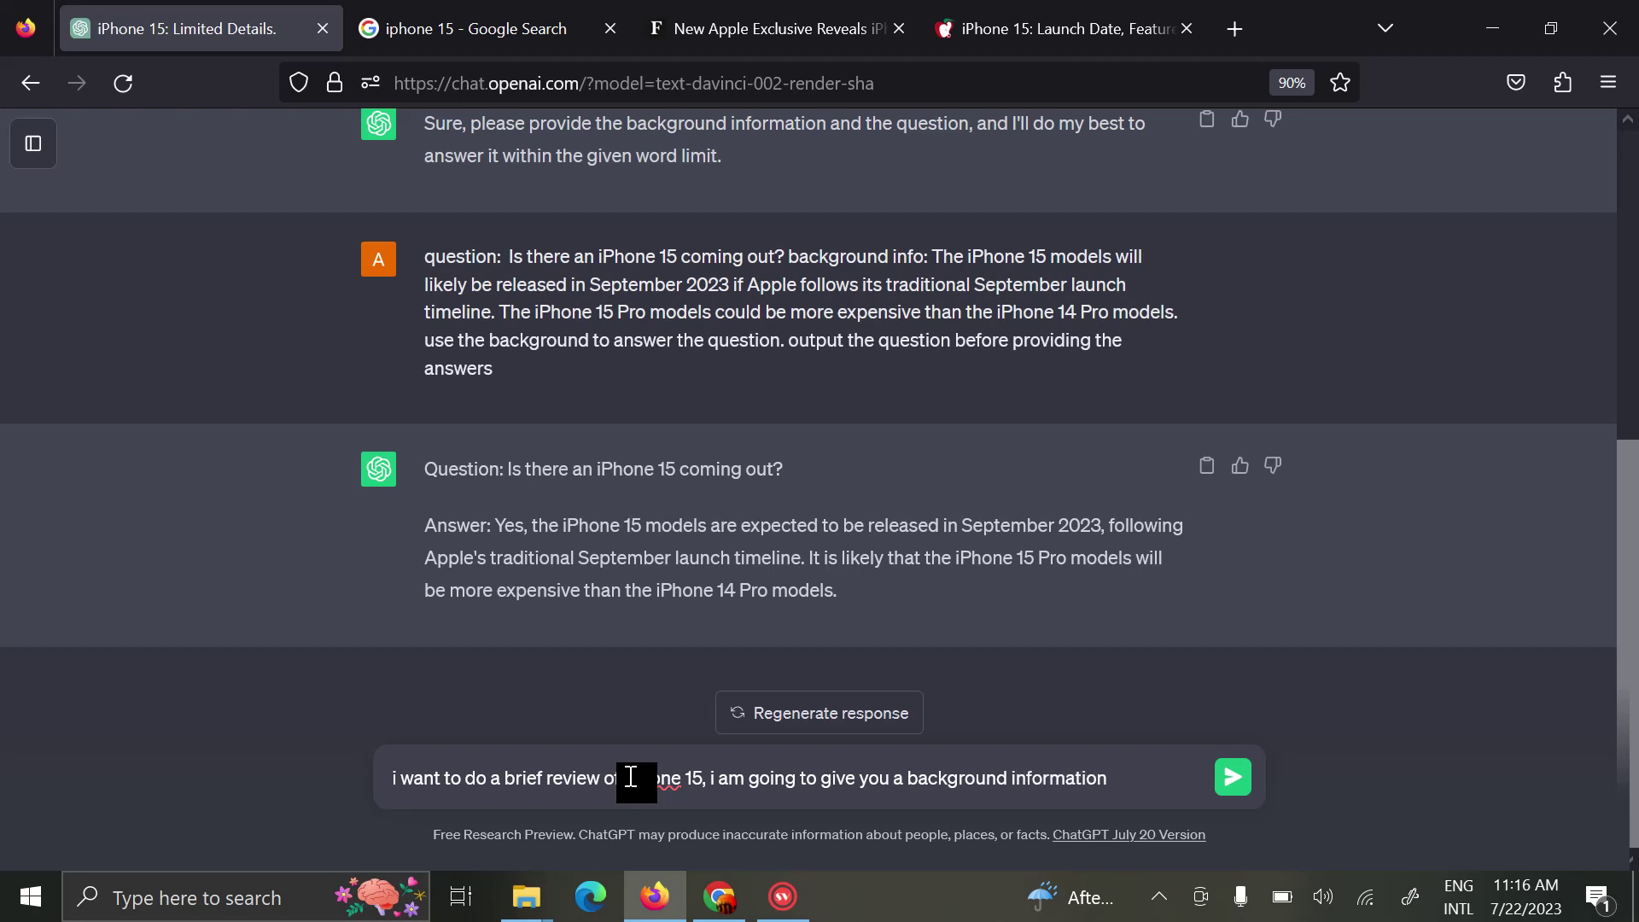
text(us)
text(o)
key(BackSpace)
key(BackSpace)
text(ow)
key(BackSpace)
key(BackSpace)
text(write an)
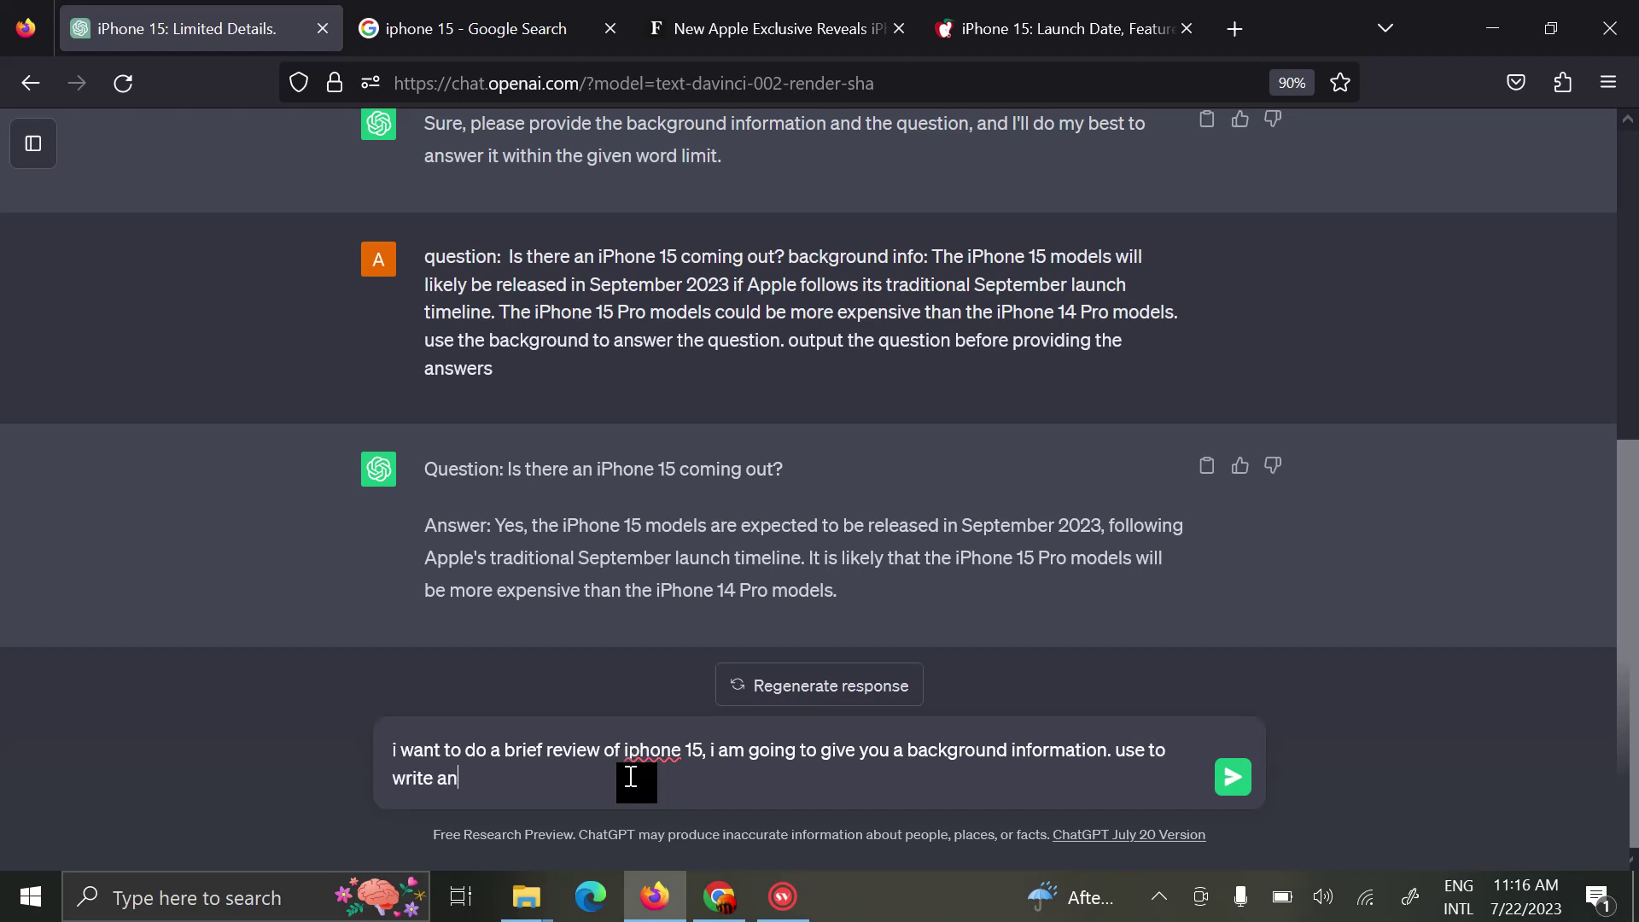
text( original )
text(and much i)
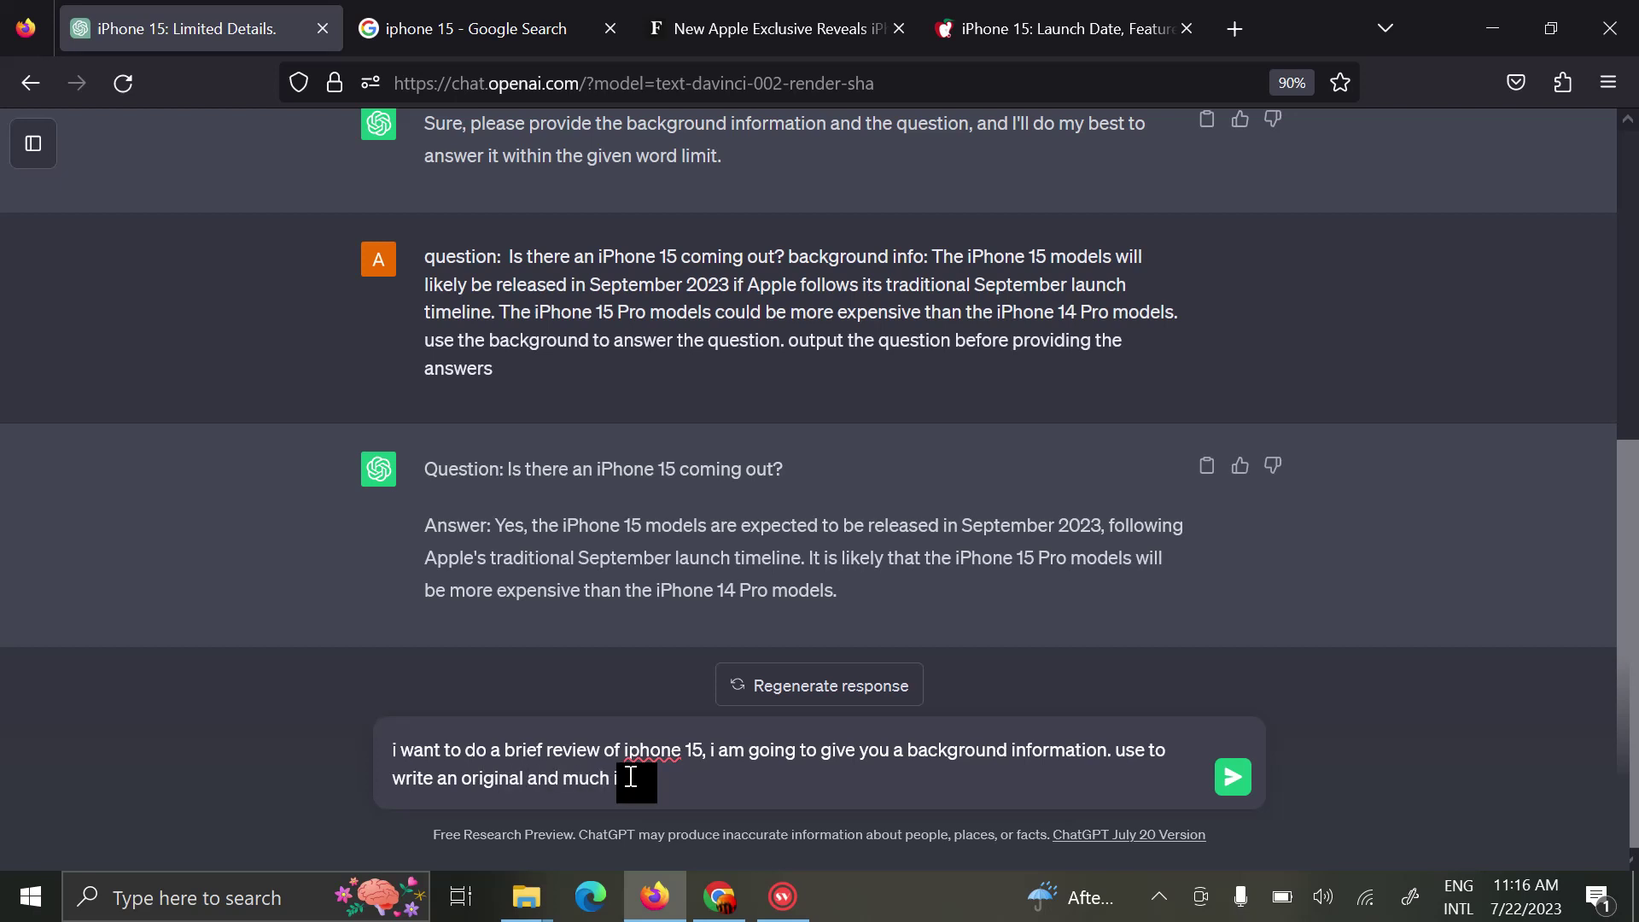
text(mproved ip)
text(hone 15 )
text(review. u)
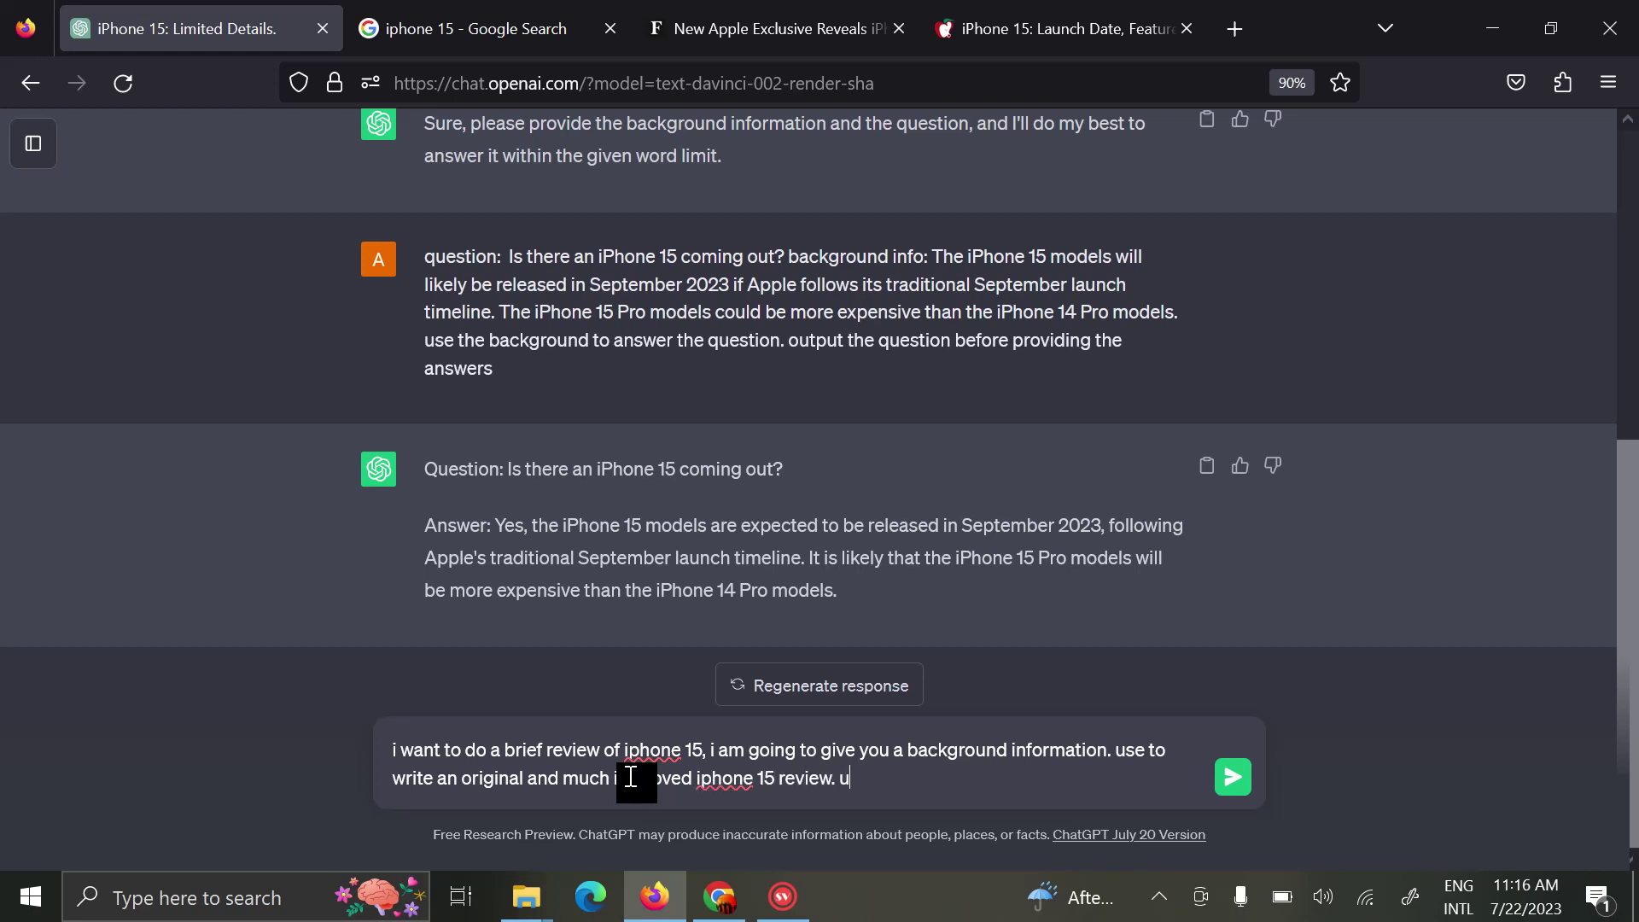
text(se bullets)
text( and exer)
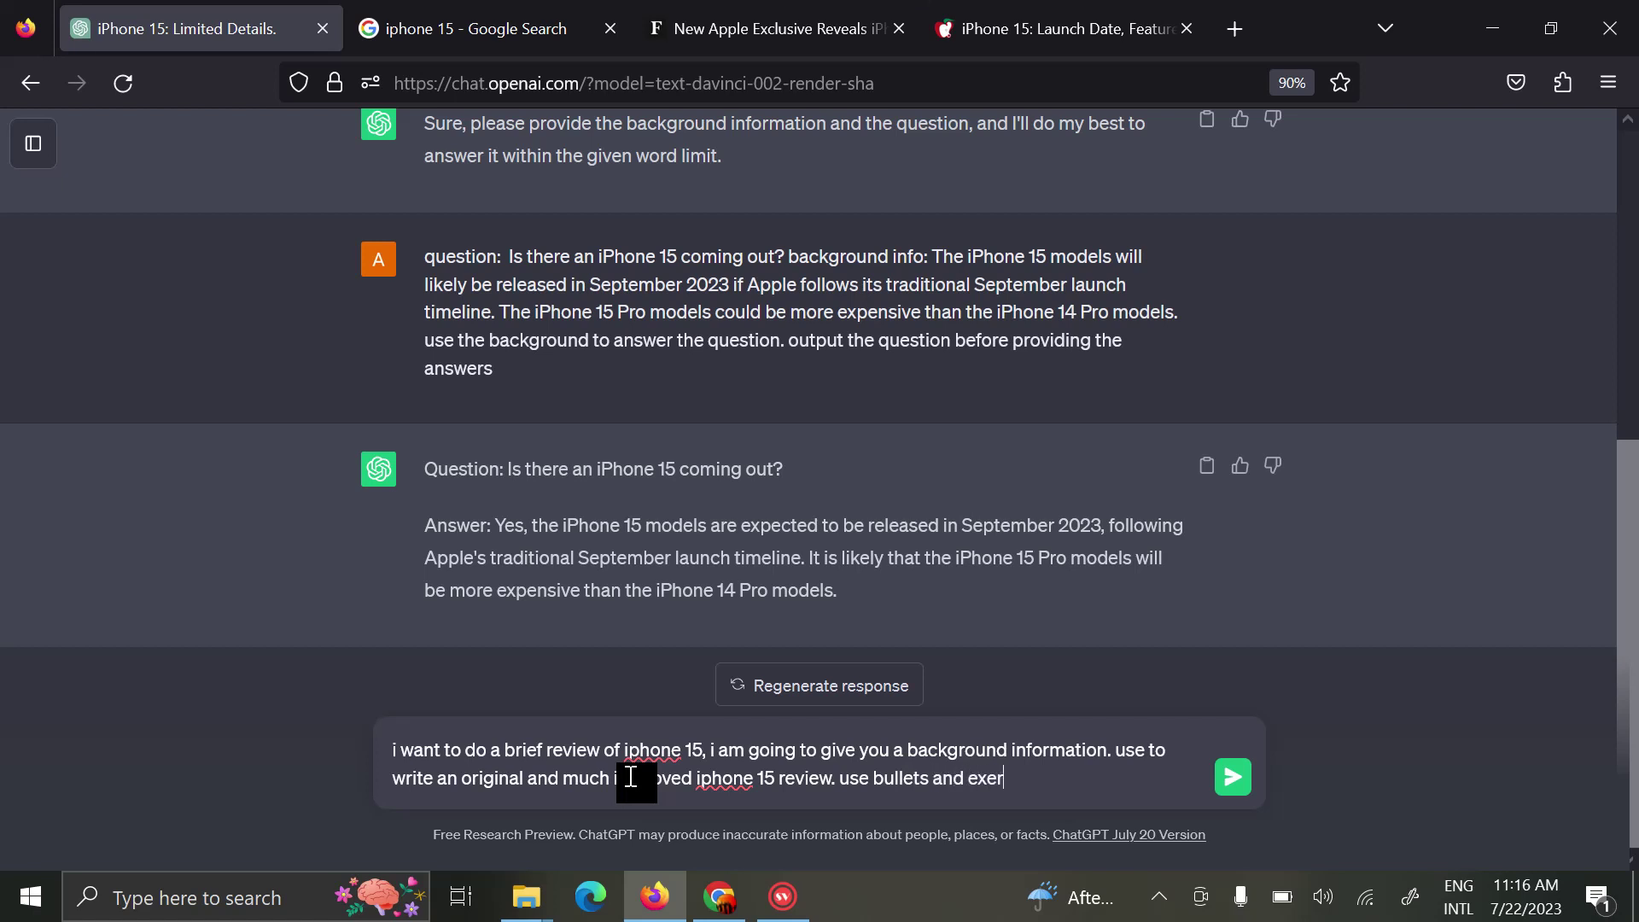
key(BackSpace)
key(BackSpace)
text(pert tips w)
text(ere necessary.)
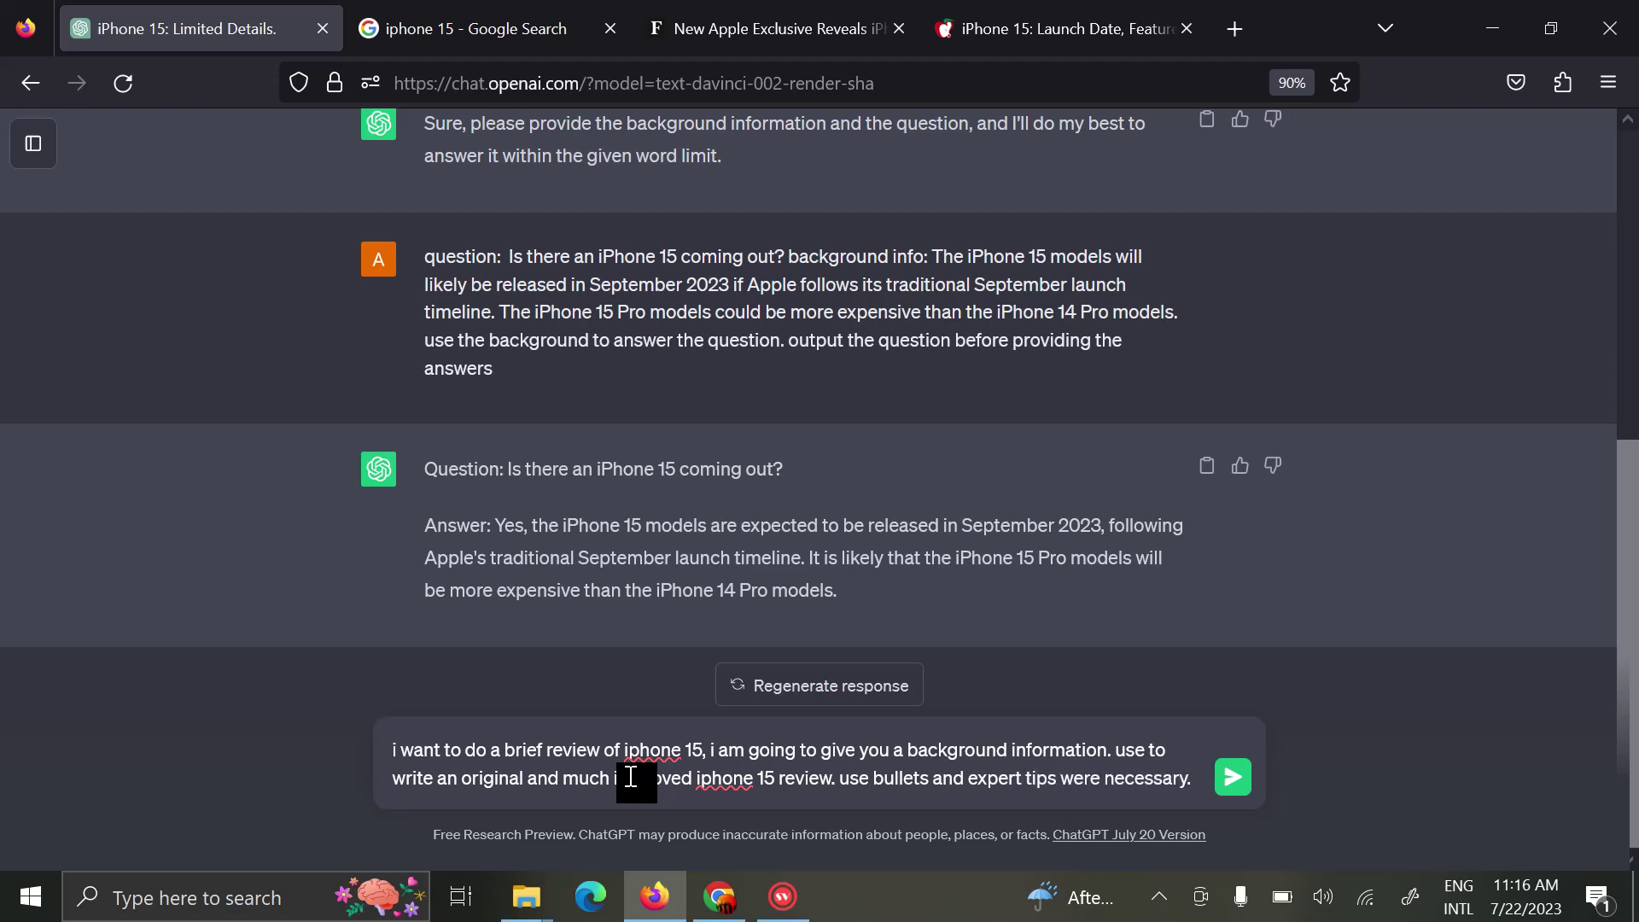
key(Return)
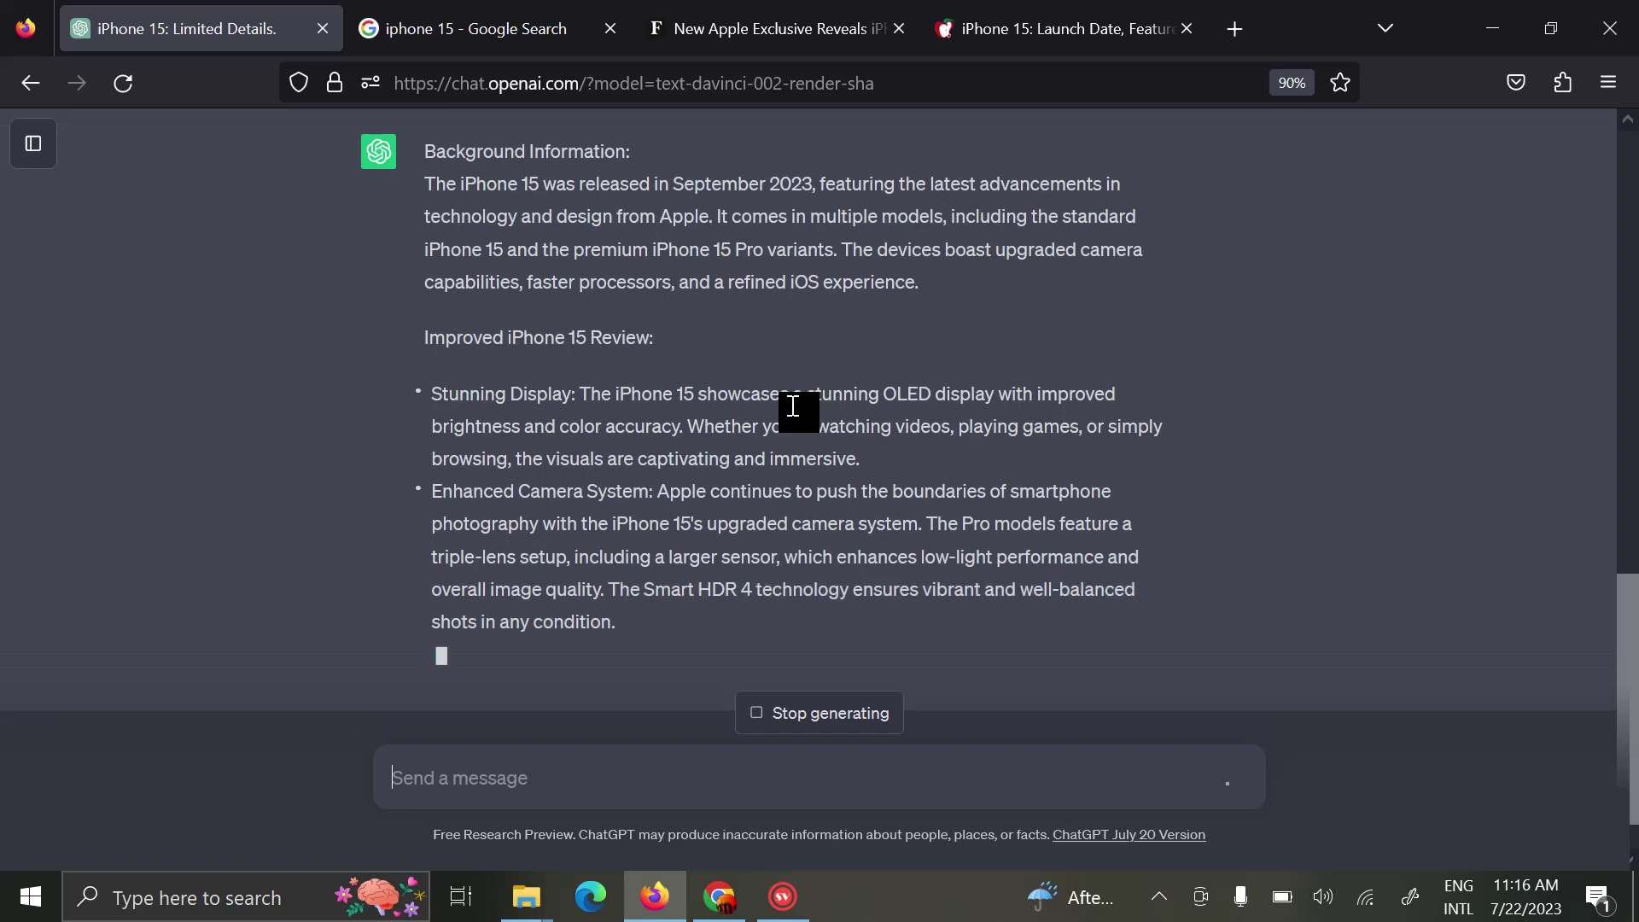
Scroll up through the chat to check the background info in the earlier question.
scroll(867, 475, up, 2)
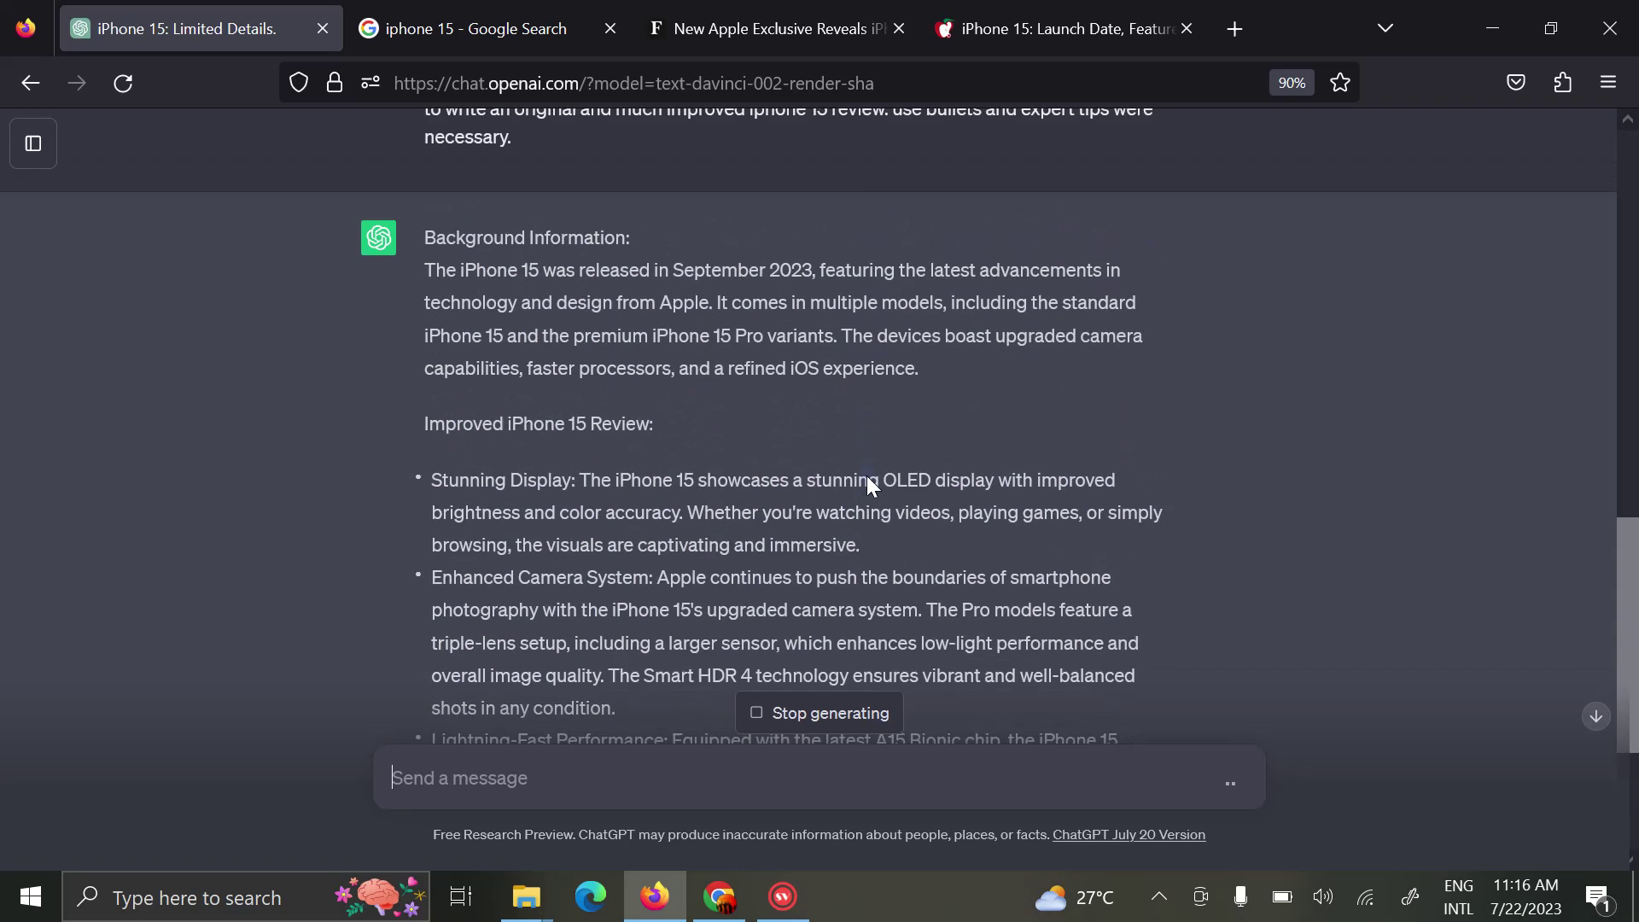
scroll(867, 475, up, 2)
scroll(635, 464, up, 3)
scroll(637, 469, up, 2)
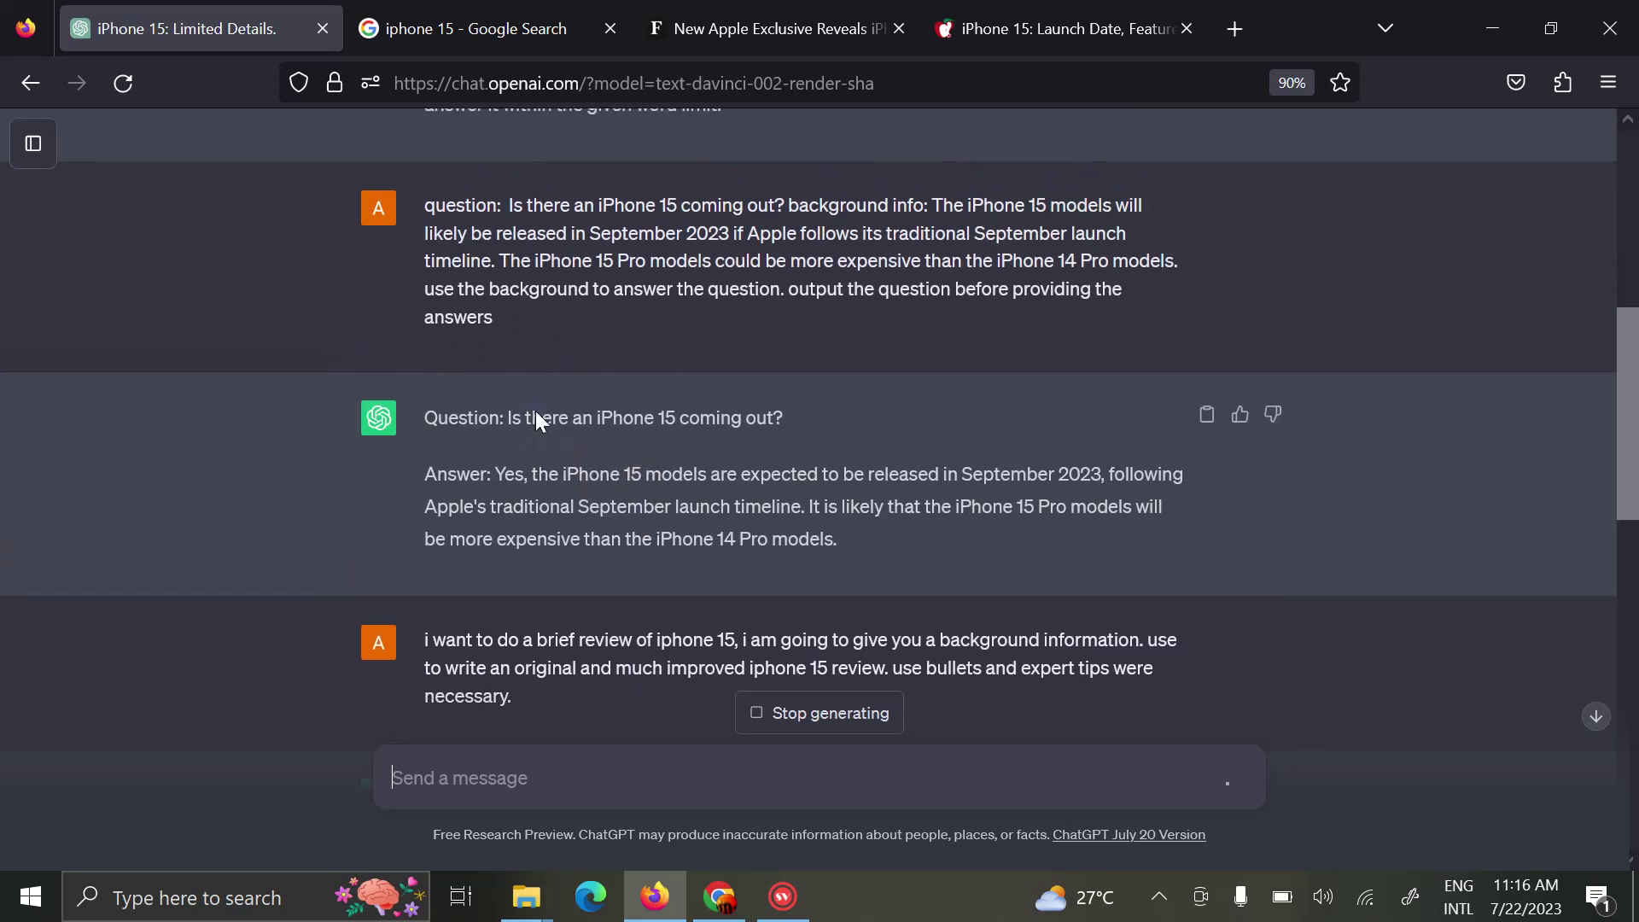
scroll(535, 414, up, 2)
scroll(836, 378, up, 1)
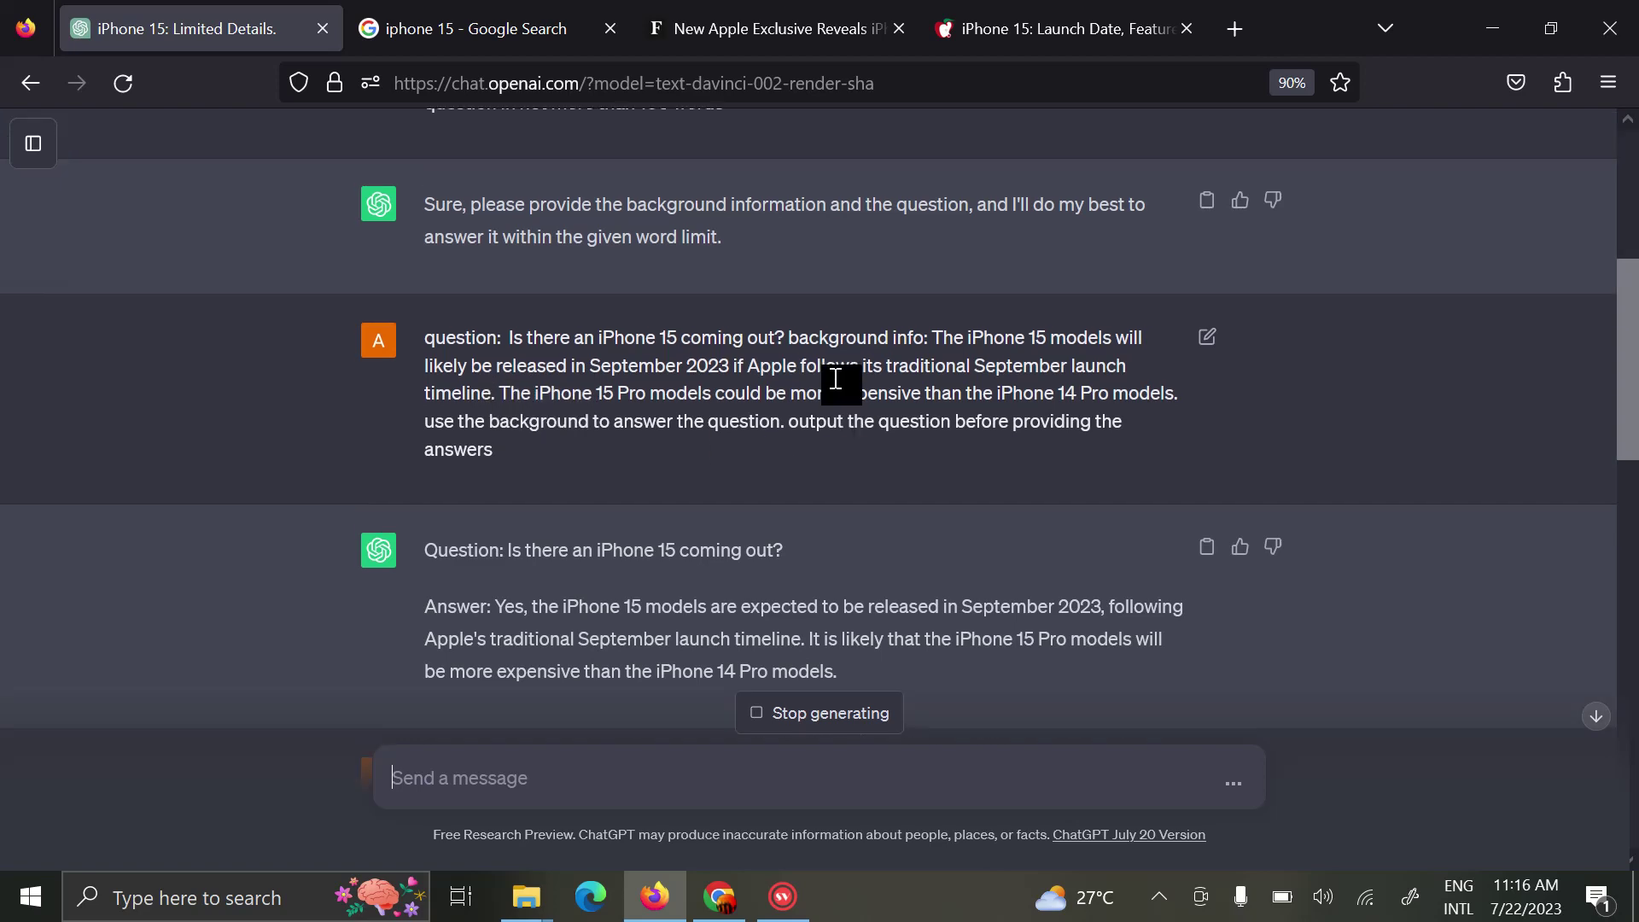
scroll(836, 378, up, 3)
scroll(756, 437, down, 2)
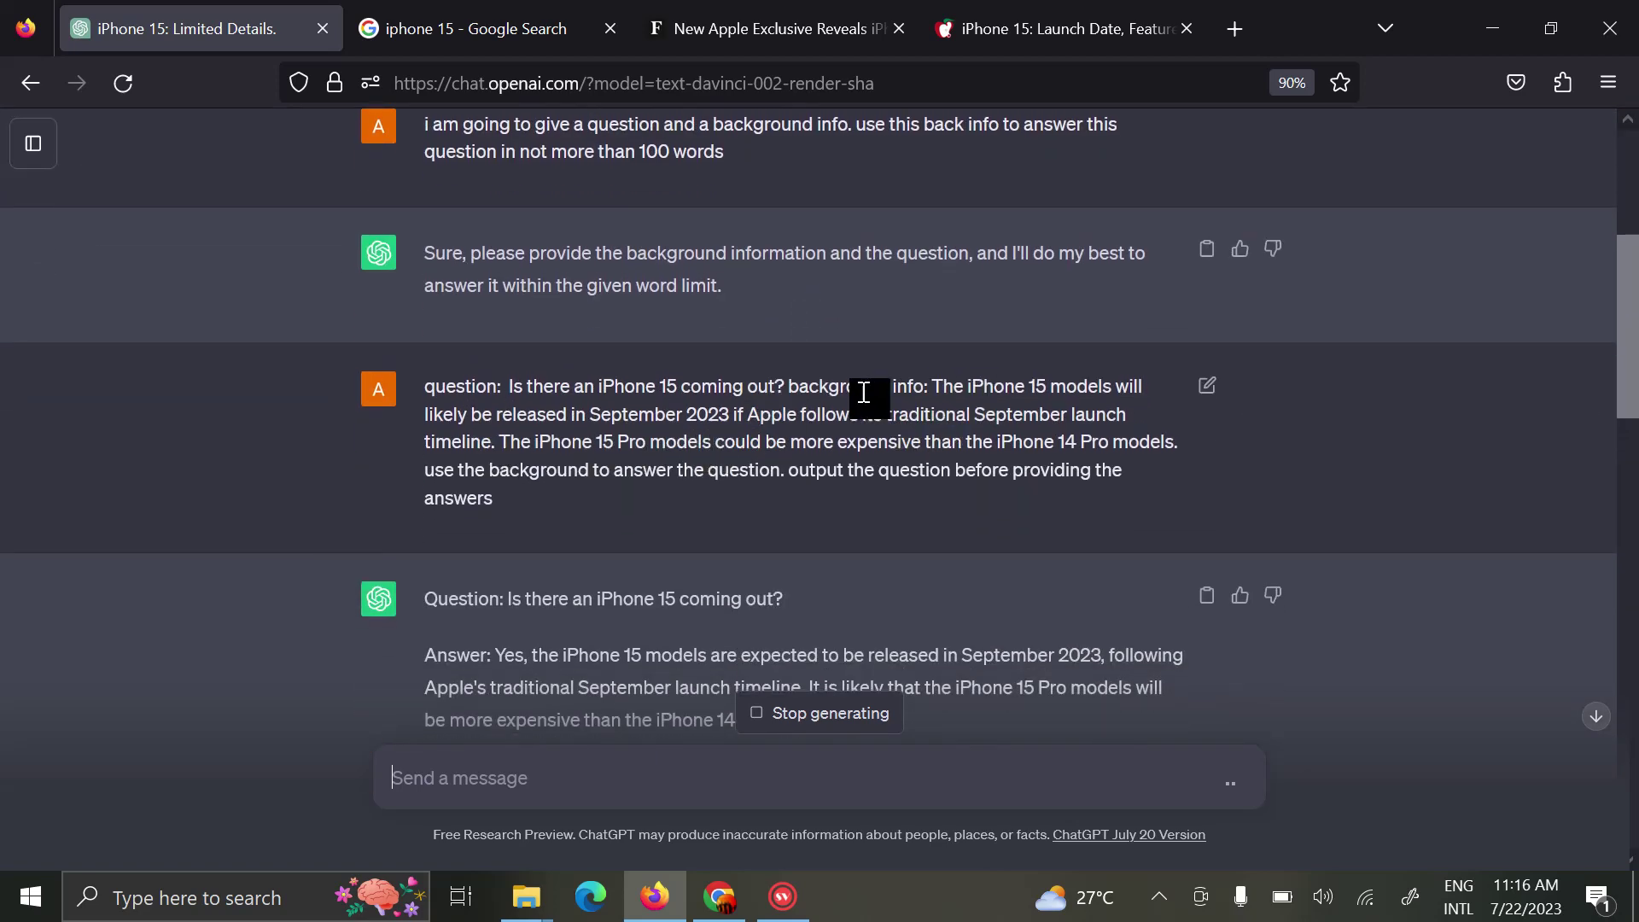
drag(931, 386, 946, 506)
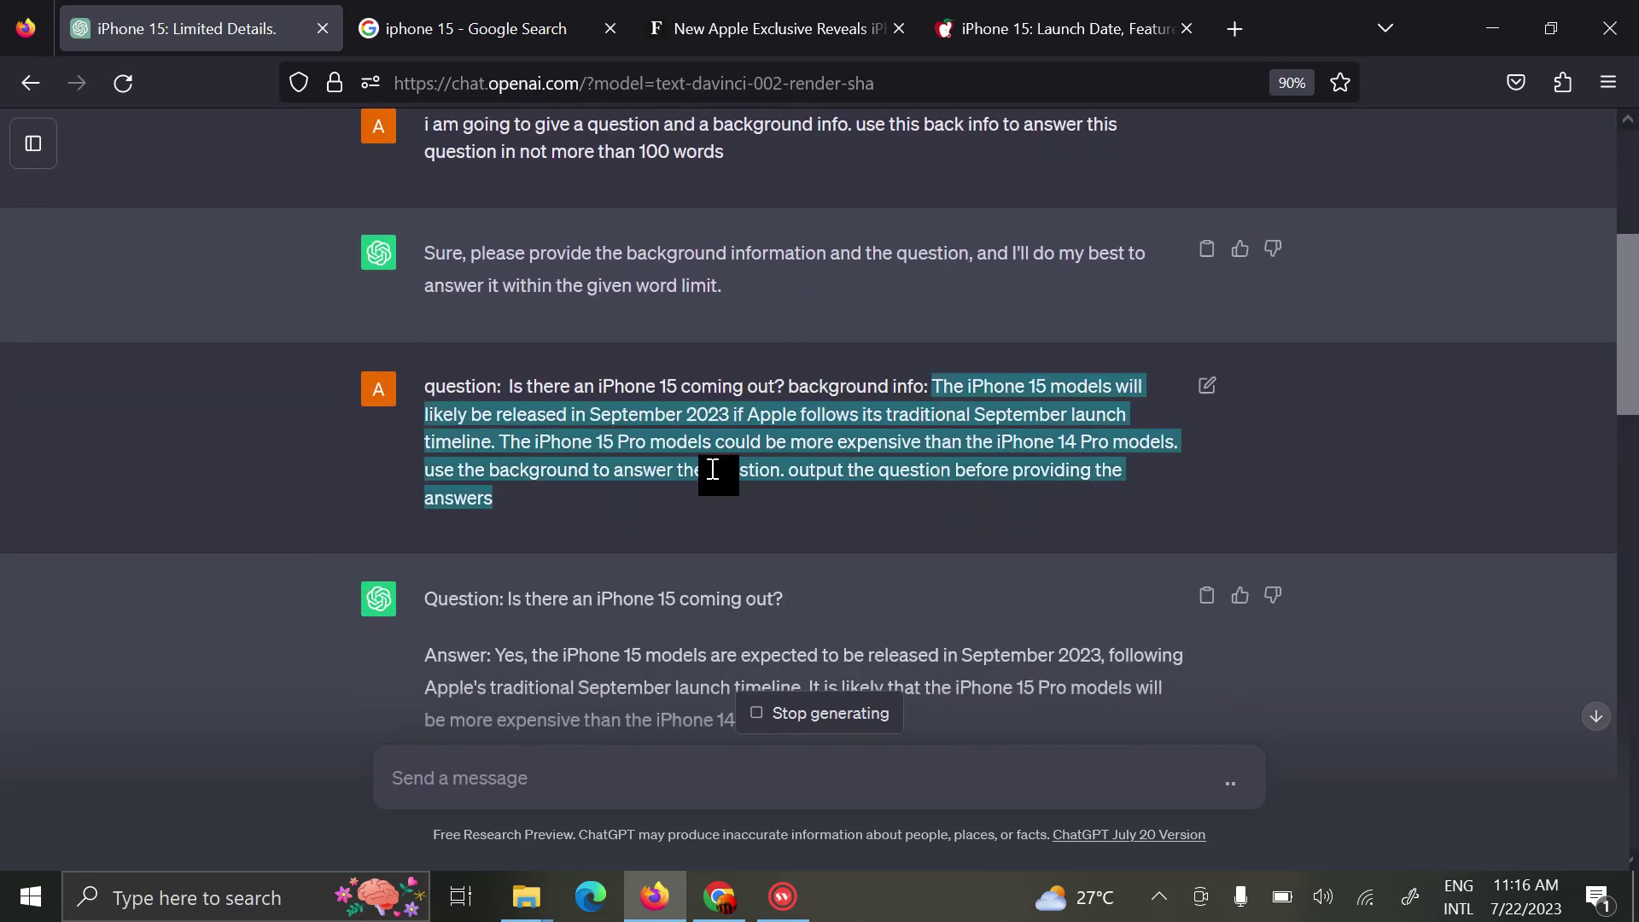
scroll(713, 469, down, 7)
scroll(712, 473, down, 3)
scroll(713, 473, down, 5)
scroll(725, 503, down, 3)
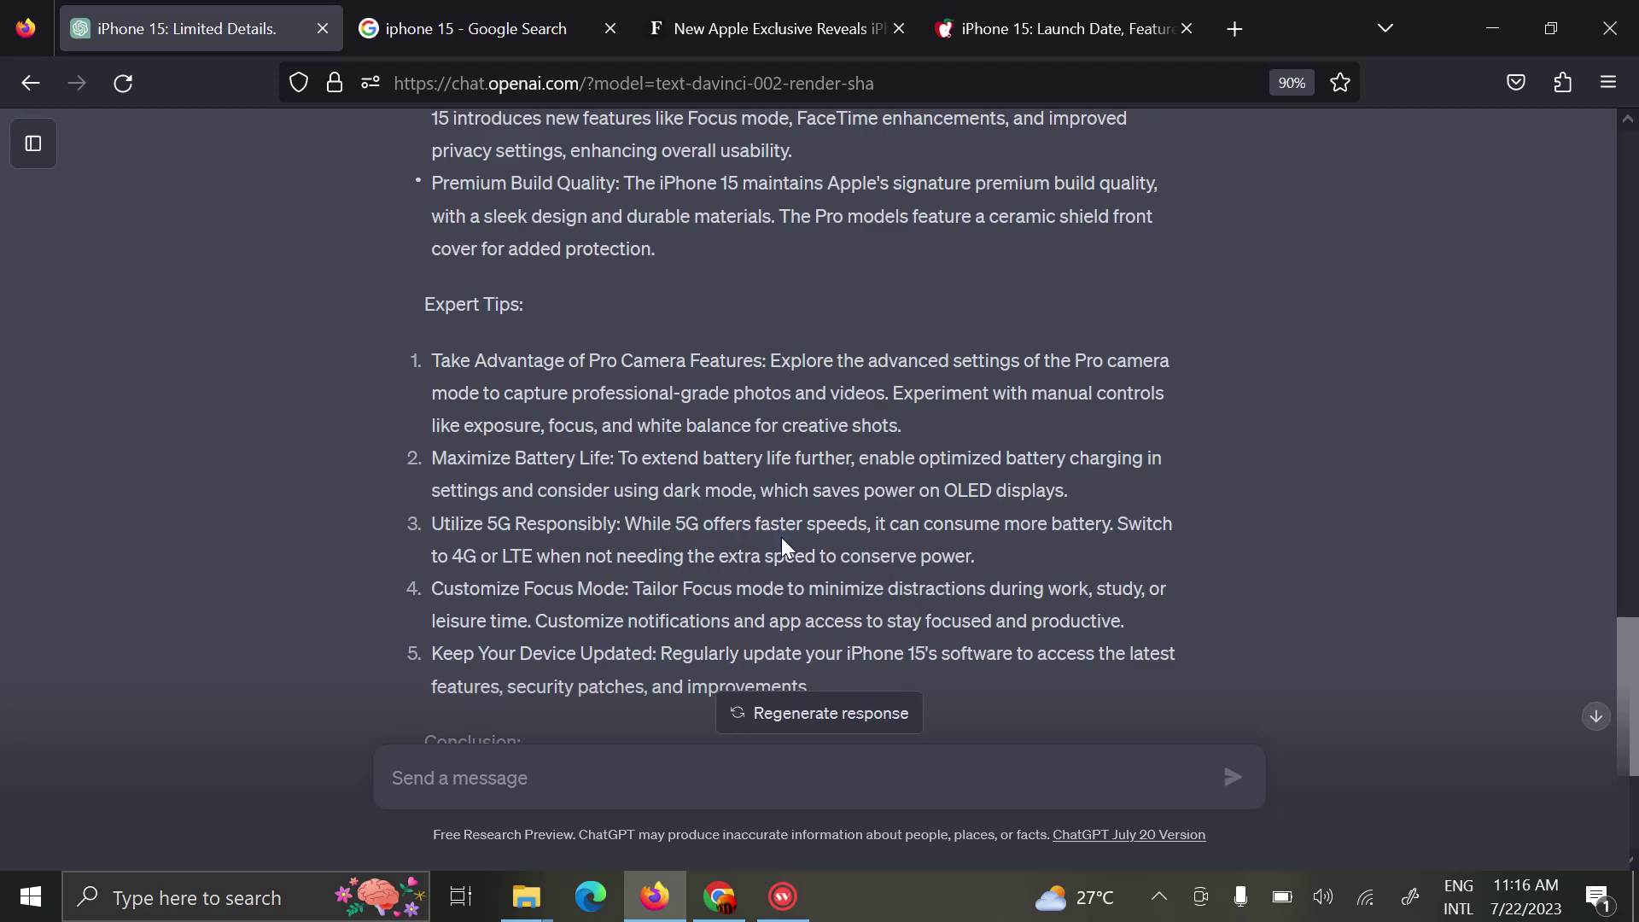
scroll(802, 538, down, 1)
scroll(768, 539, down, 1)
scroll(874, 535, up, 4)
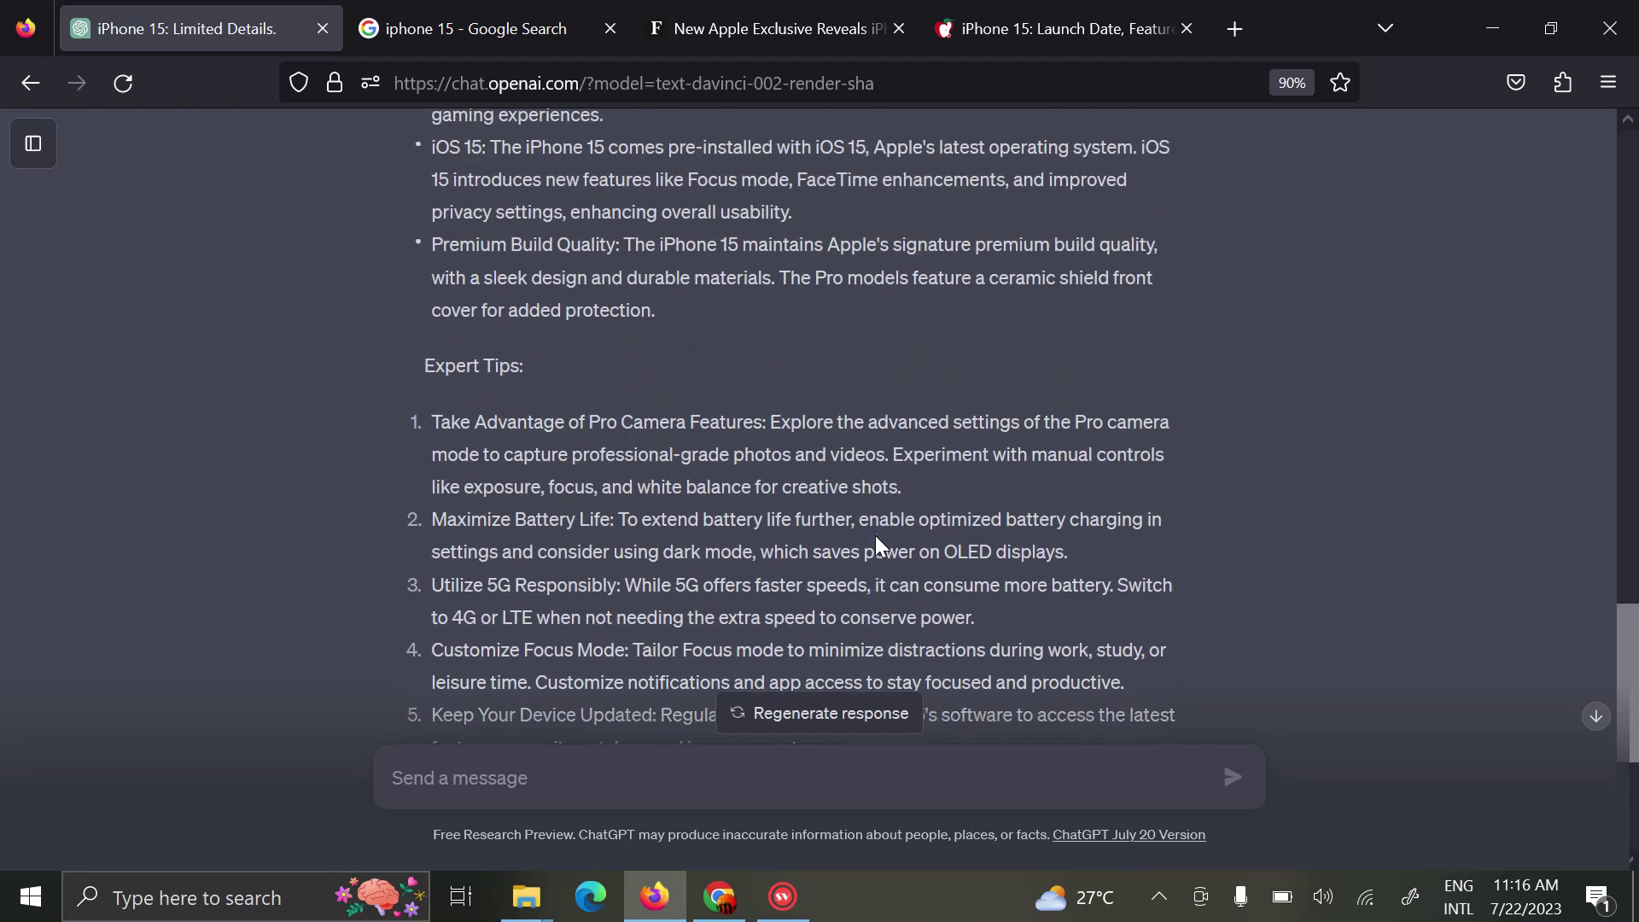
scroll(874, 535, up, 2)
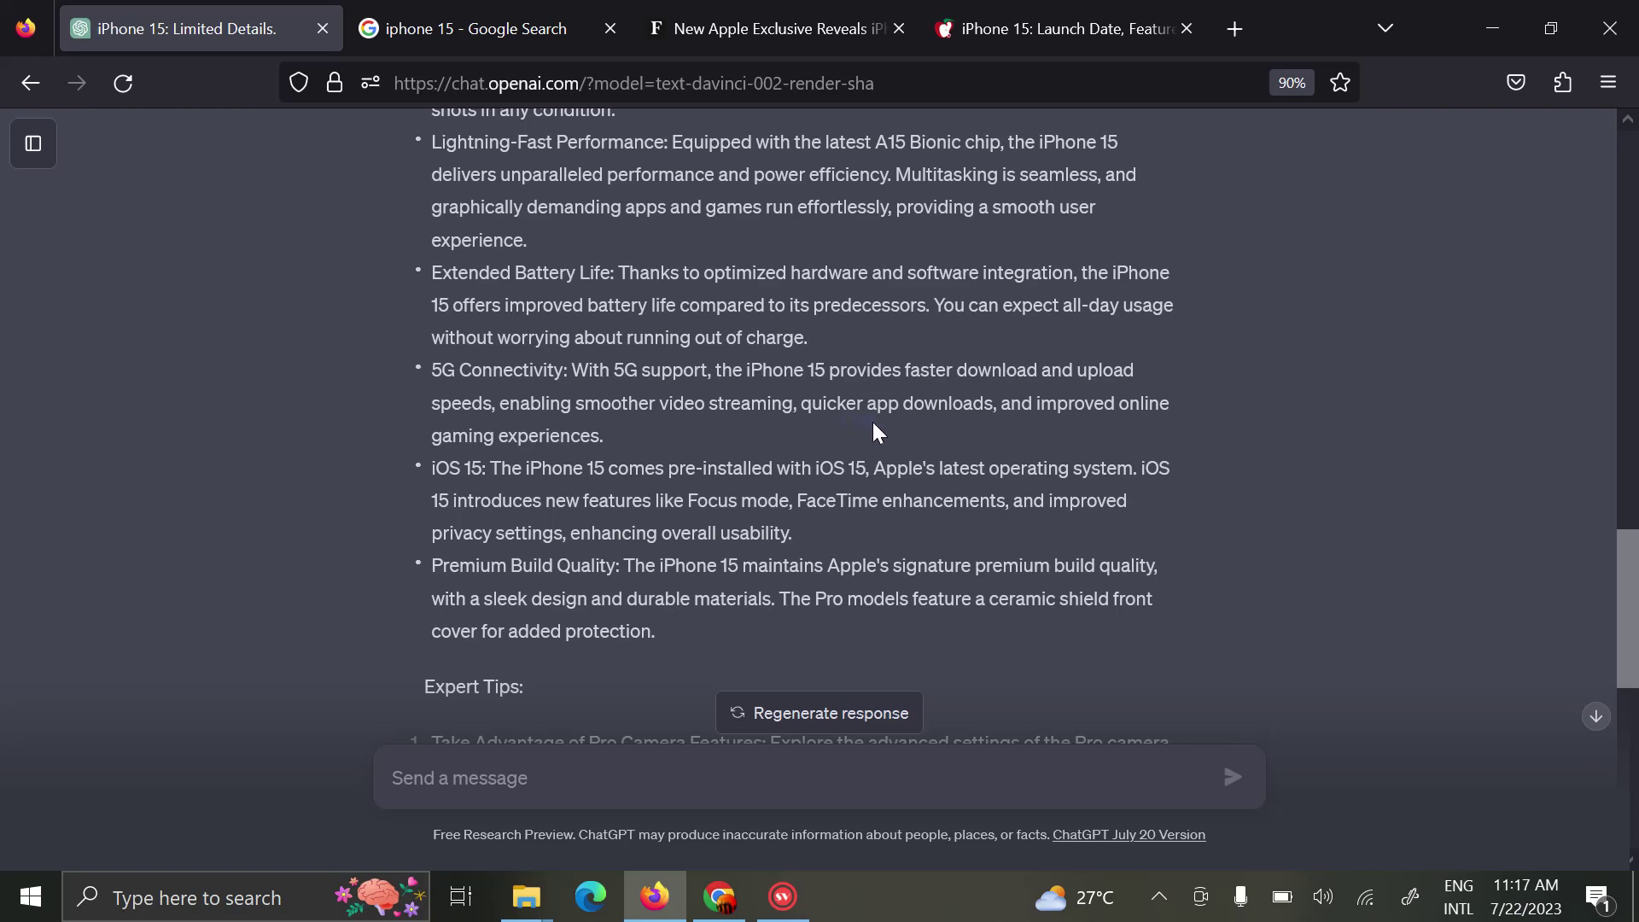
Scroll down to the review's last expert tip and Conclusion and select that text.
scroll(872, 422, down, 1)
scroll(677, 444, down, 1)
scroll(678, 444, down, 3)
scroll(666, 542, down, 2)
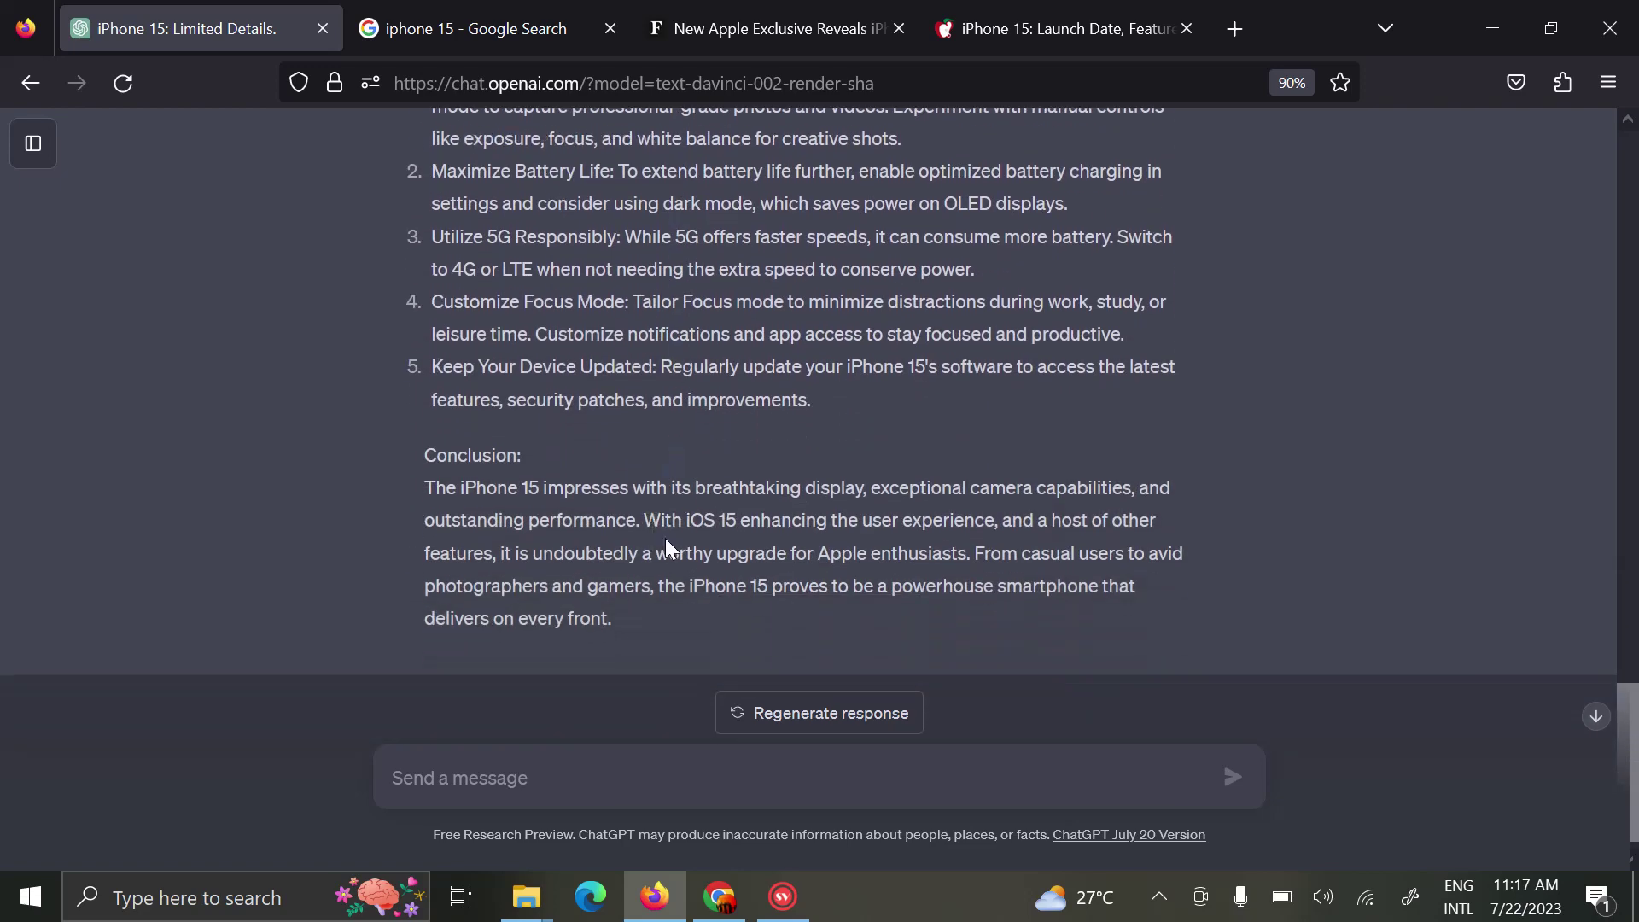
scroll(649, 564, down, 1)
drag(581, 538, 502, 340)
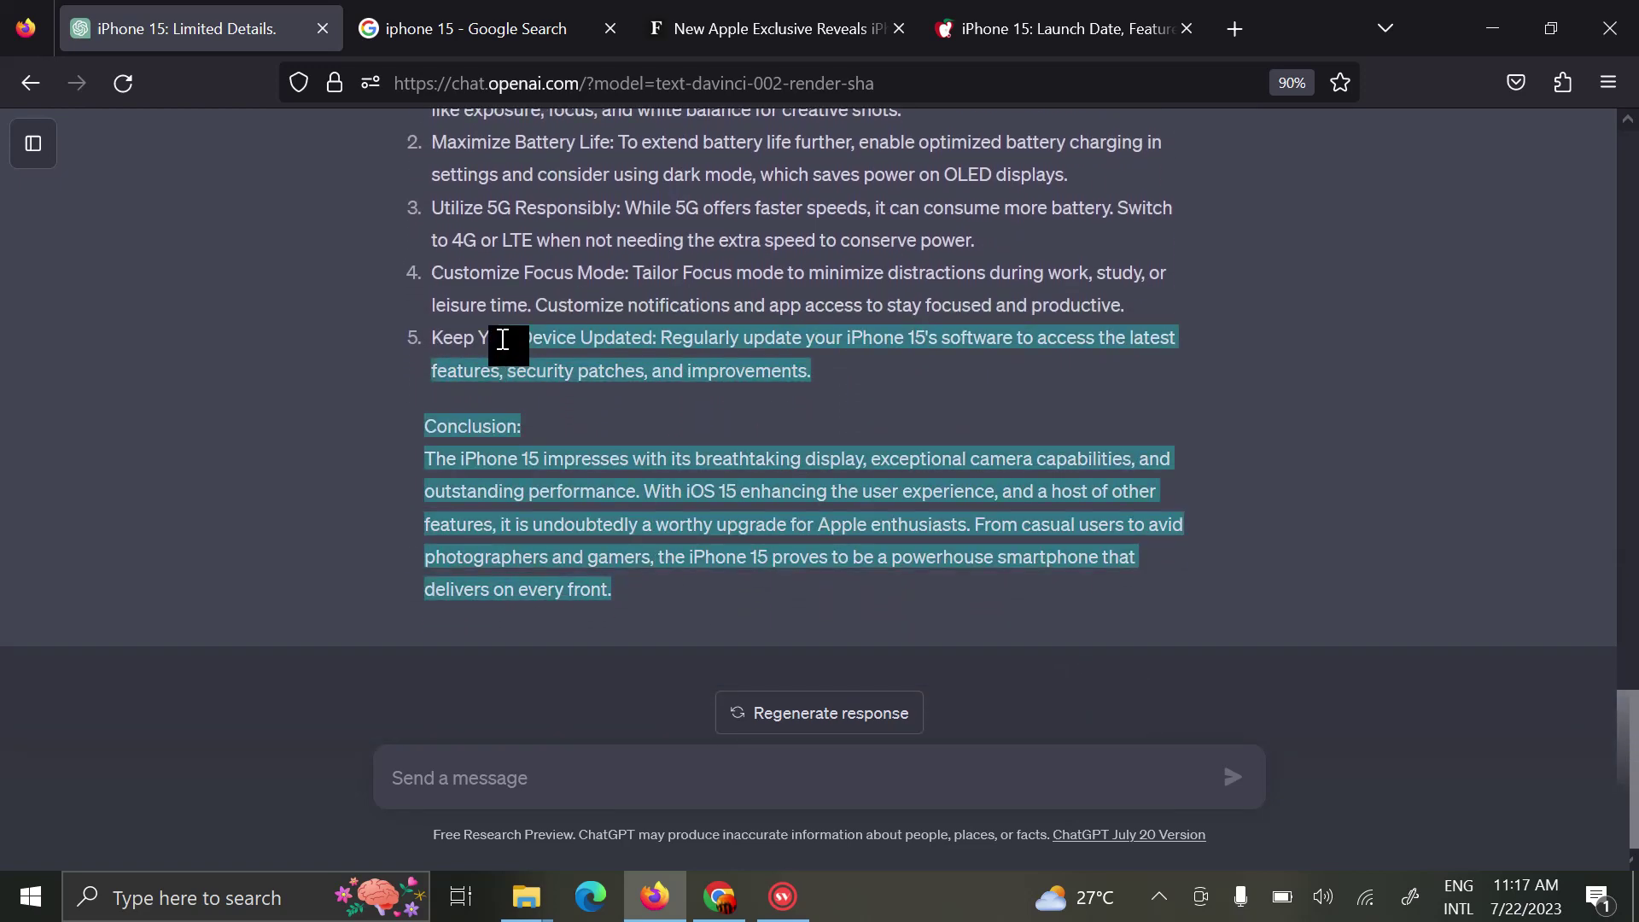
scroll(503, 340, up, 4)
scroll(503, 339, up, 2)
scroll(503, 340, up, 4)
scroll(503, 340, up, 1)
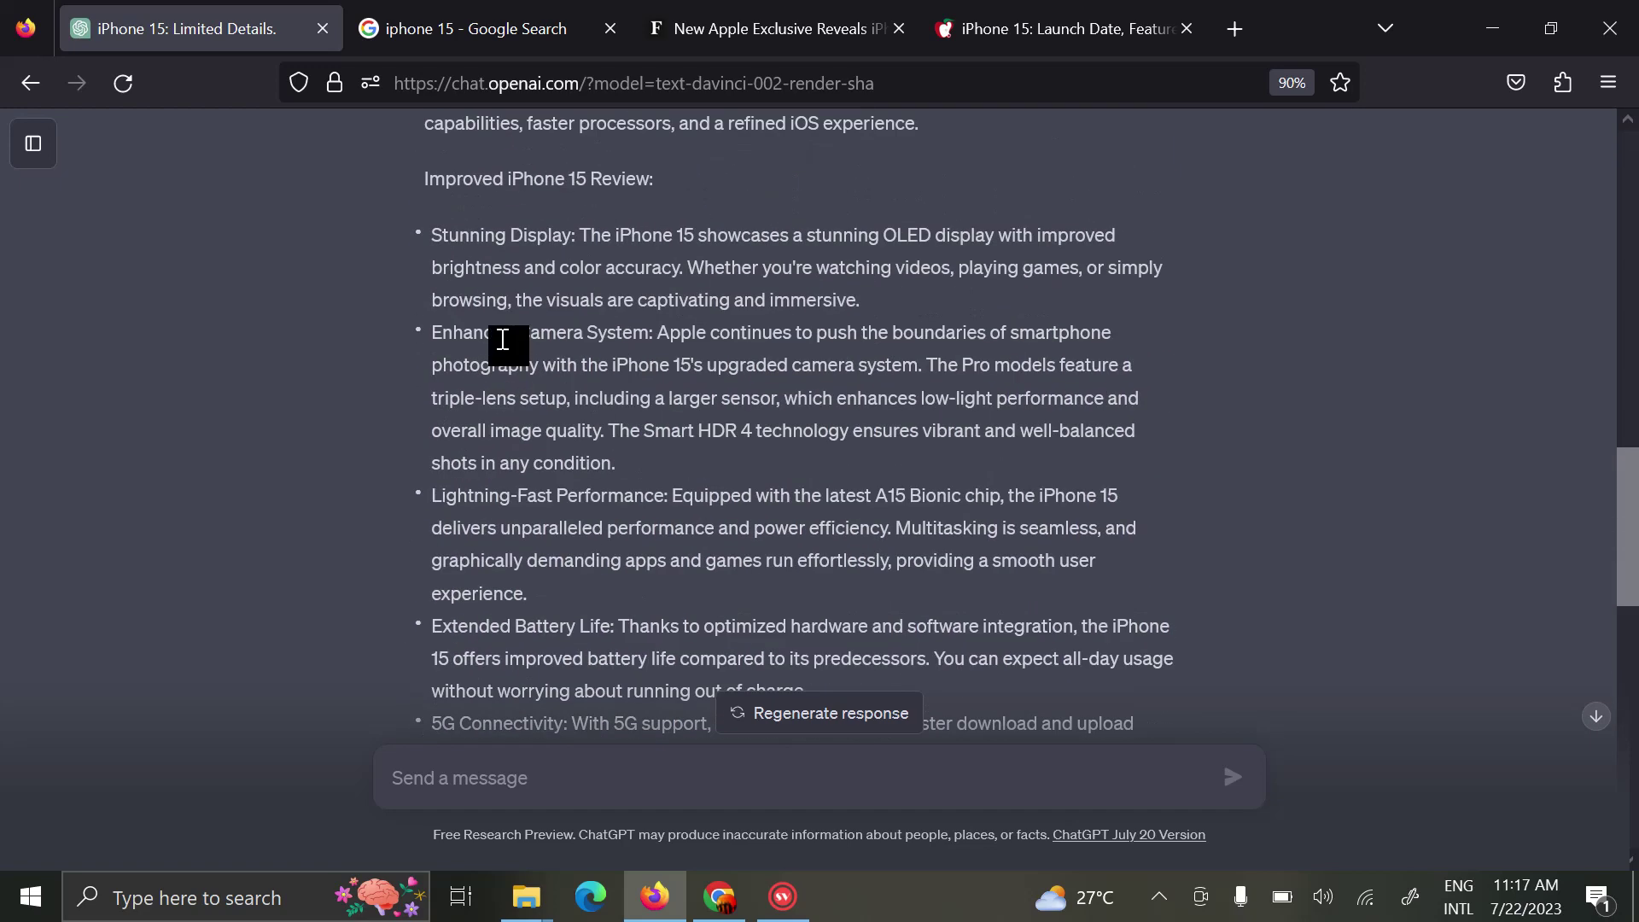
scroll(503, 339, up, 2)
mouse_move(503, 340)
mouse_down()
mouse_move(411, 213)
mouse_move(428, 215)
mouse_up()
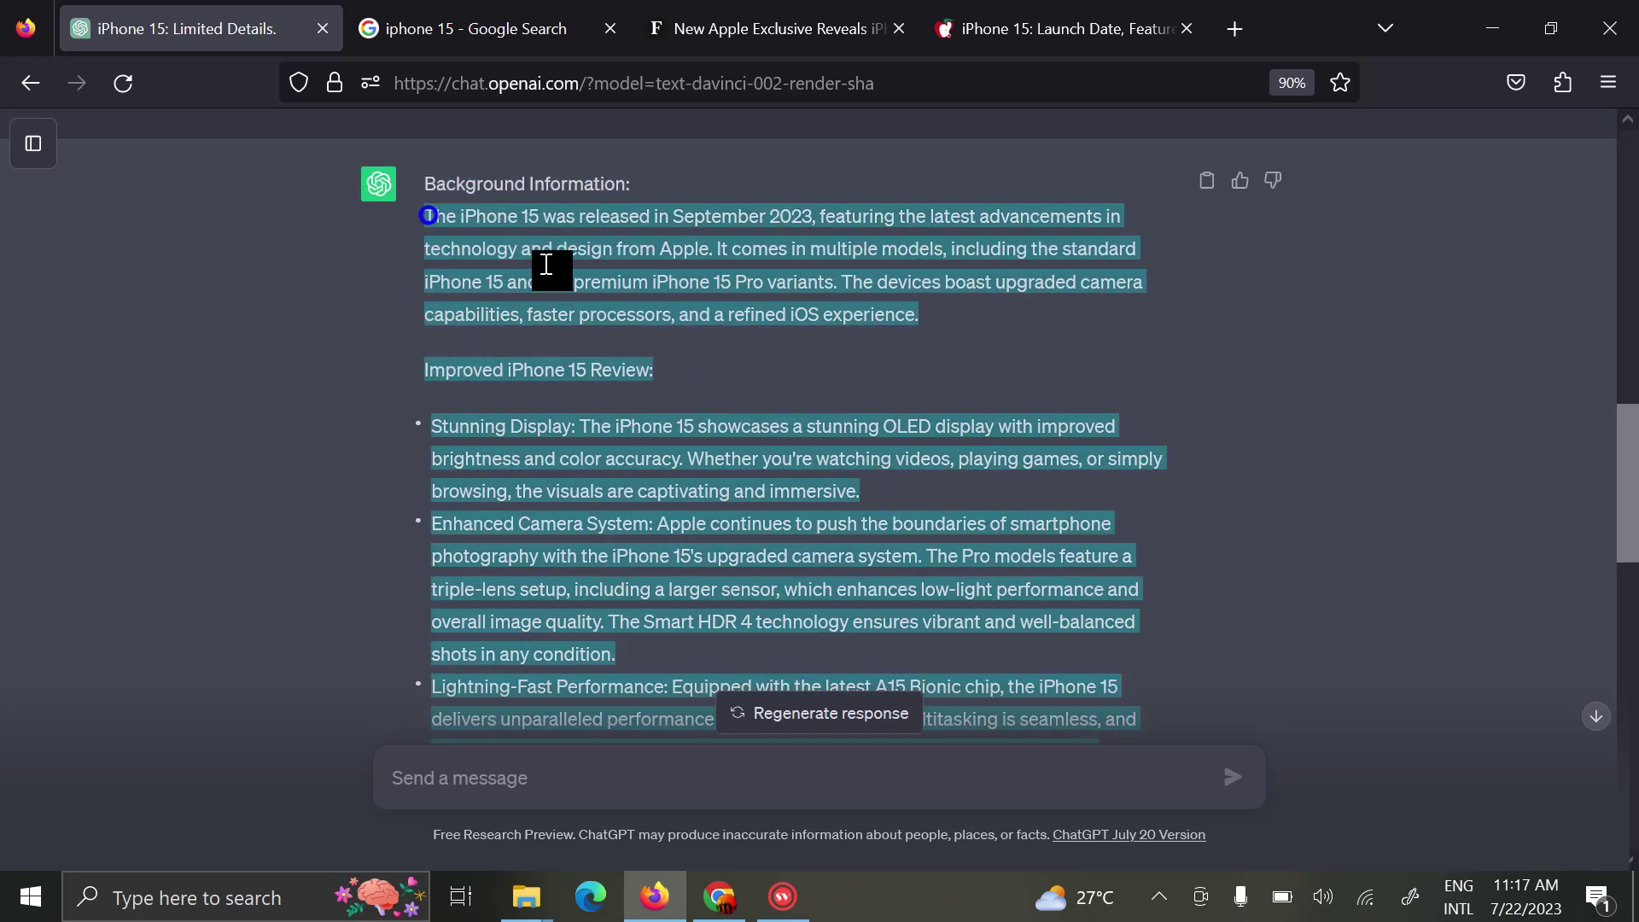
scroll(597, 632, down, 1)
Tell ChatGPT to wait because fresh background information is coming.
click(588, 781)
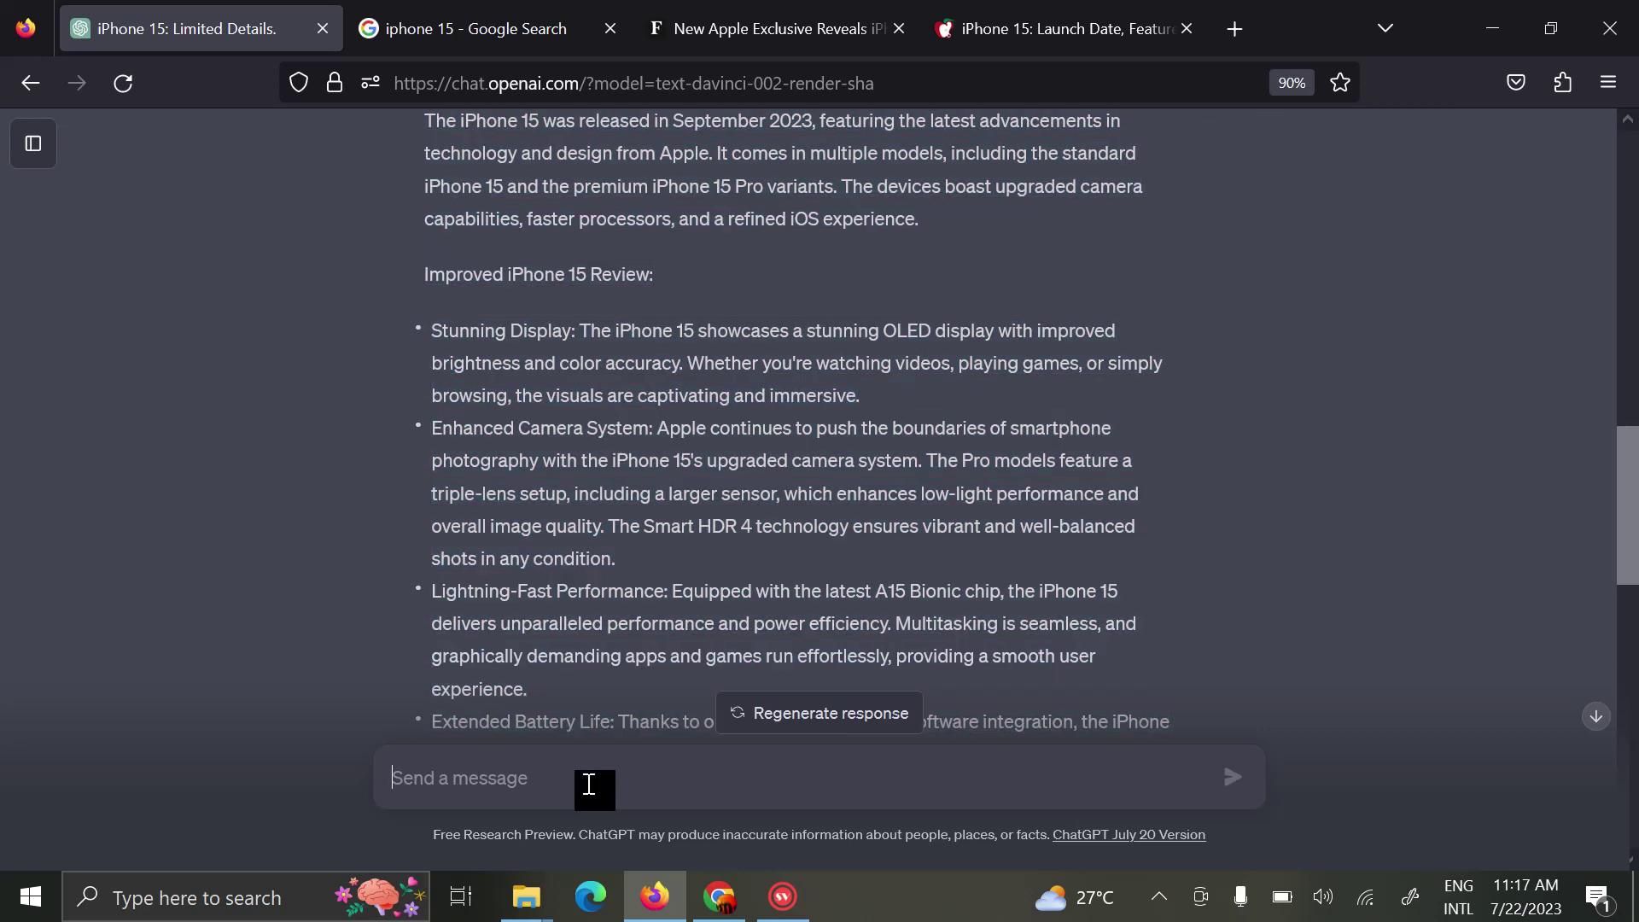
text(wait,)
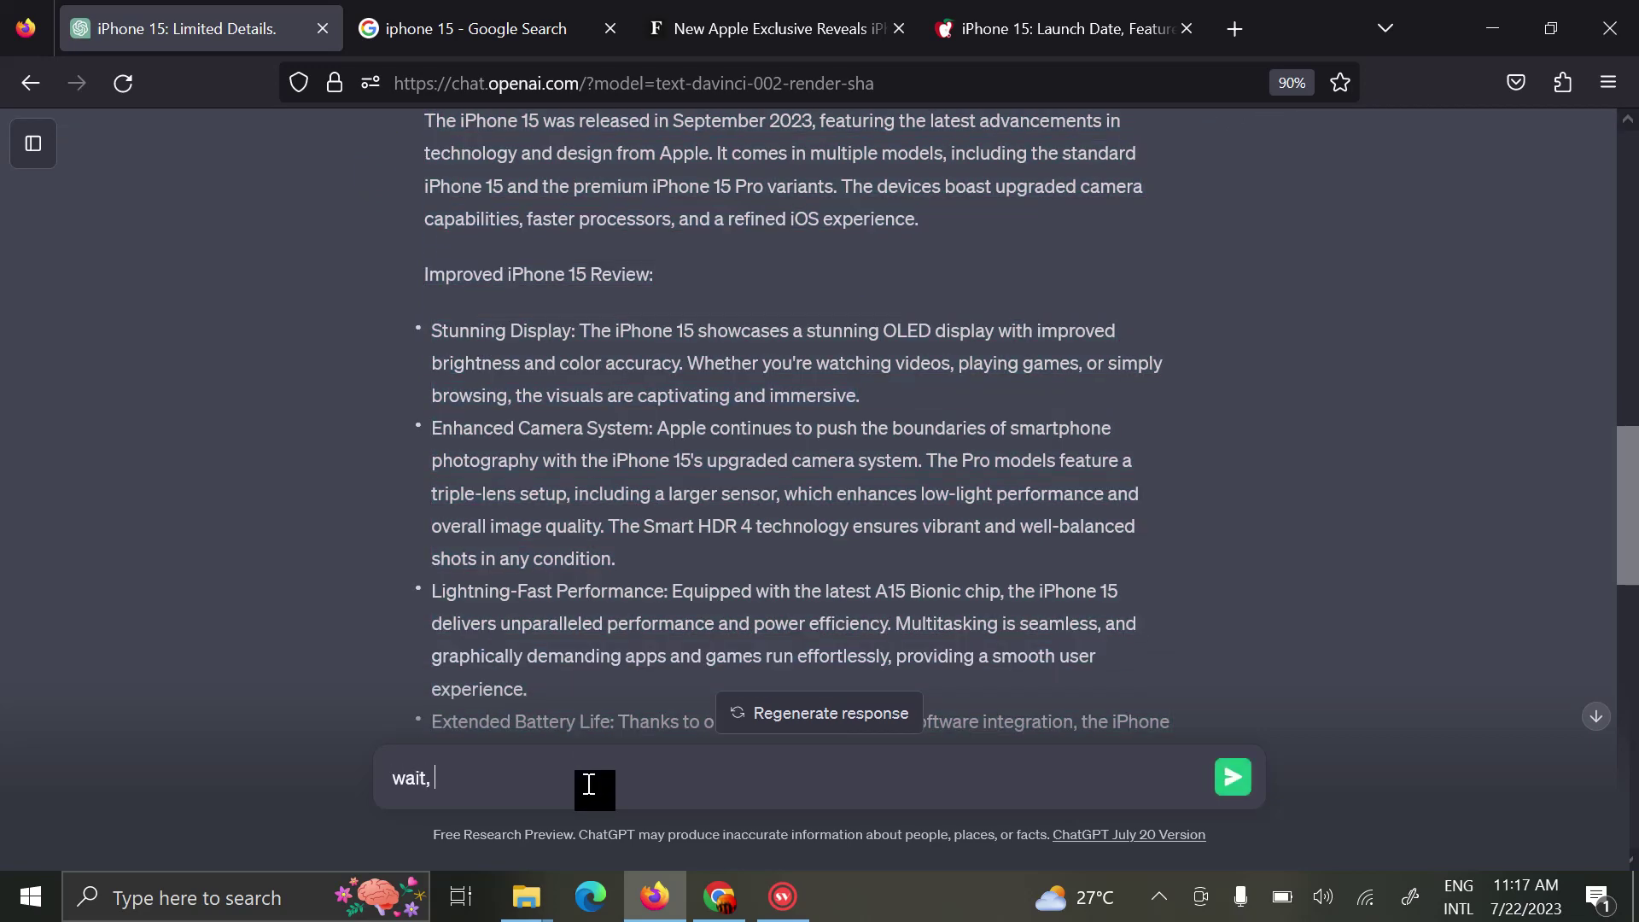
text(i will pro)
text(vide )
text(with h back)
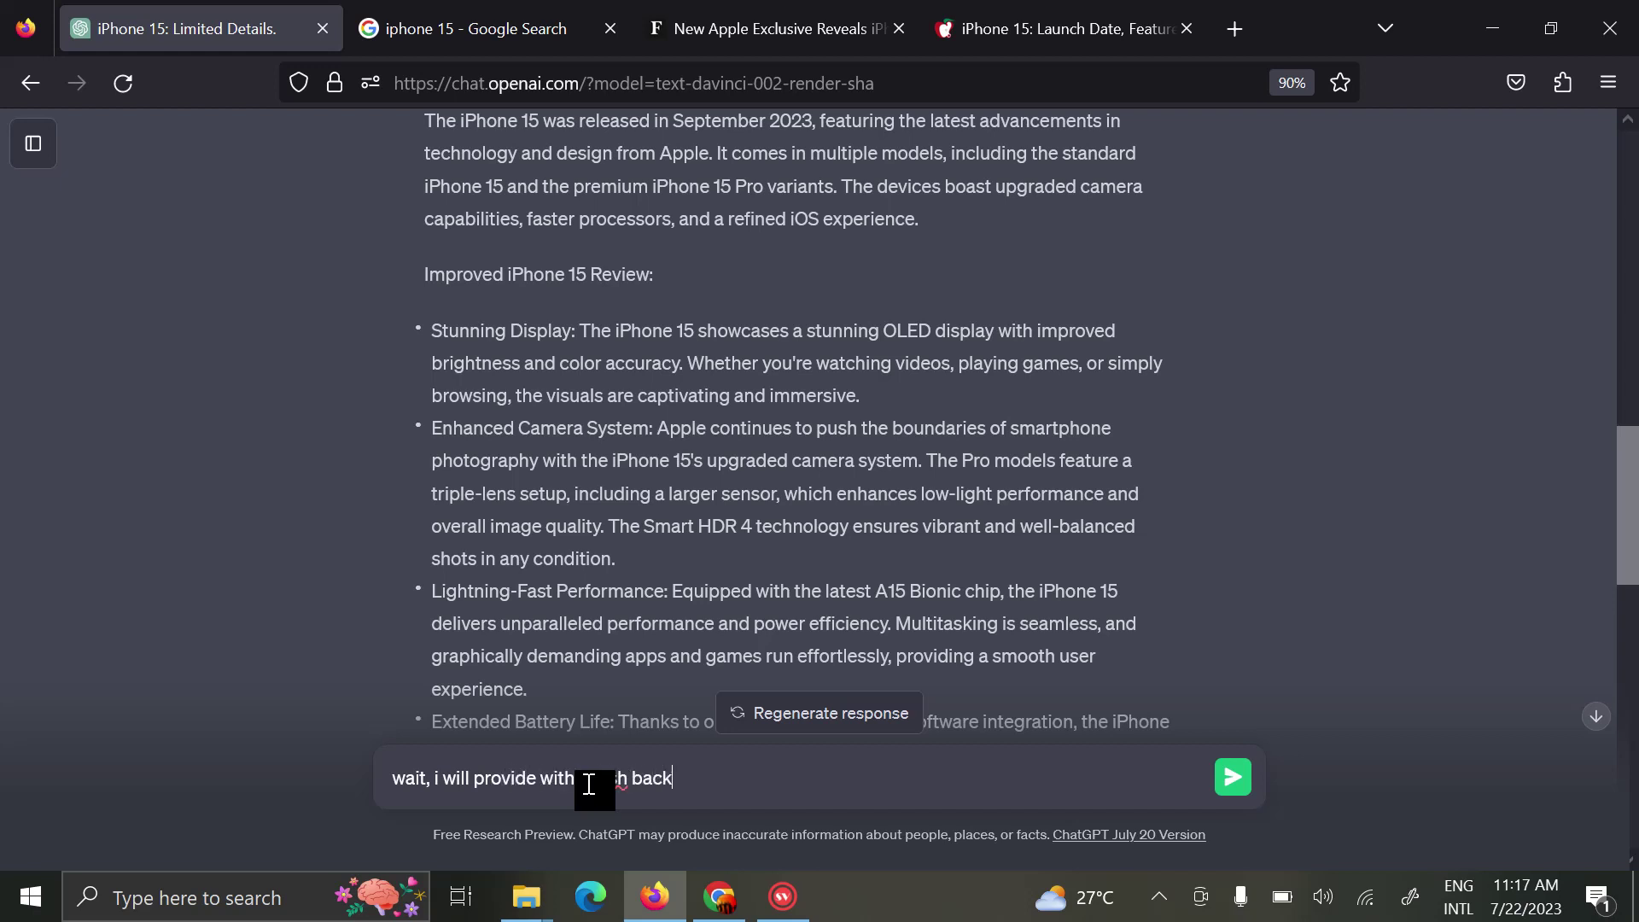
text(ground info)
text(rmatio)
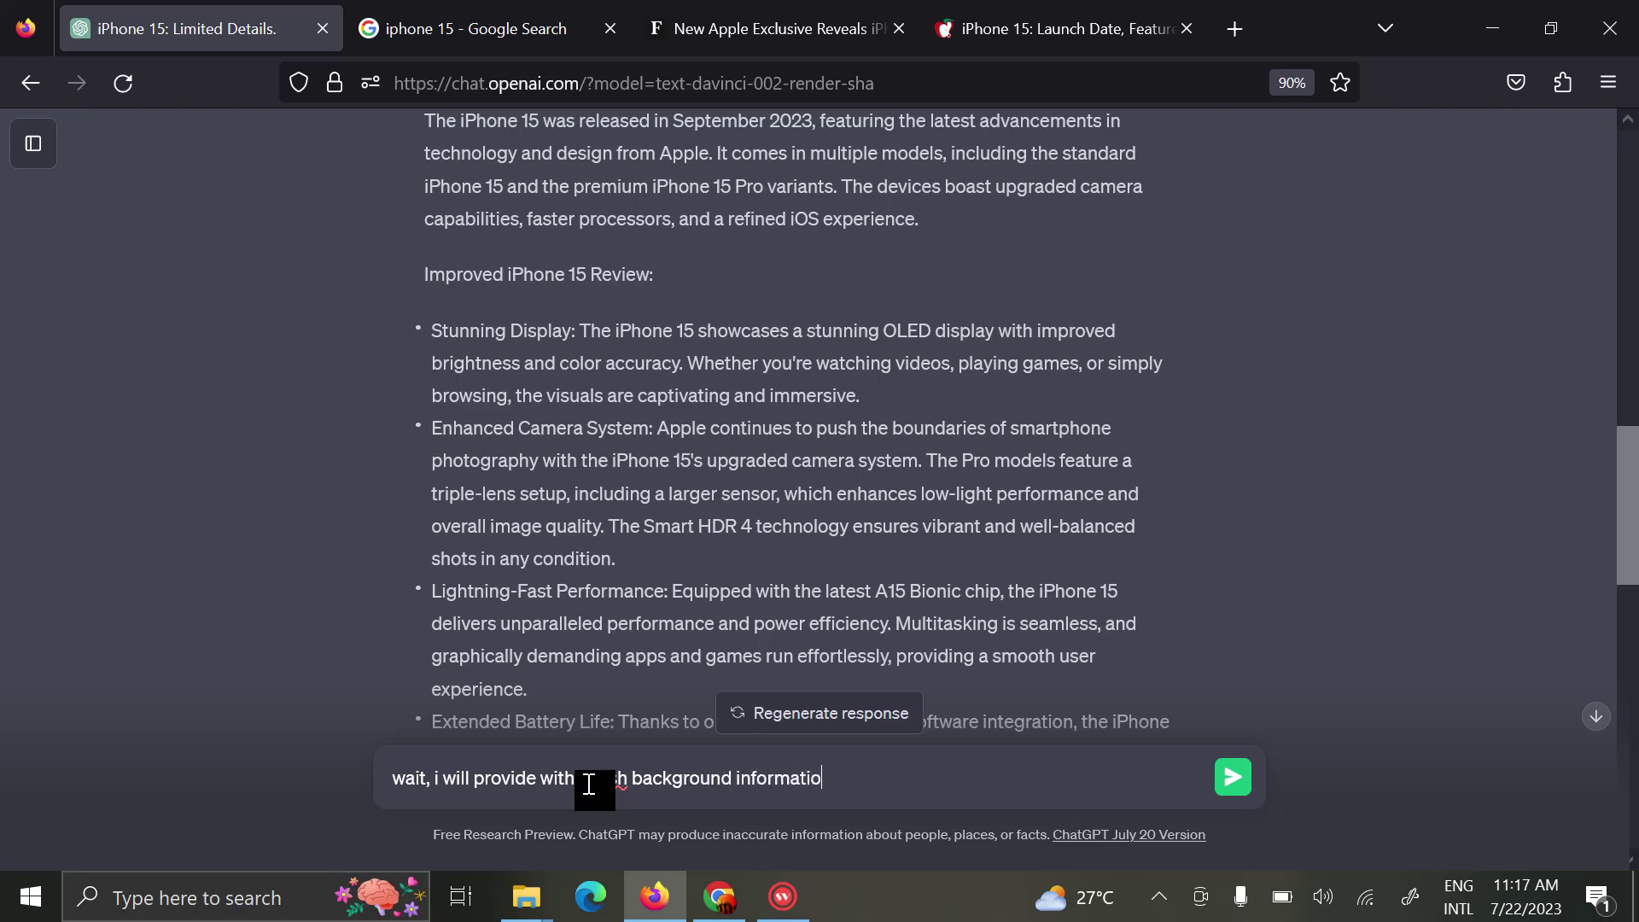
text(n)
key(Return)
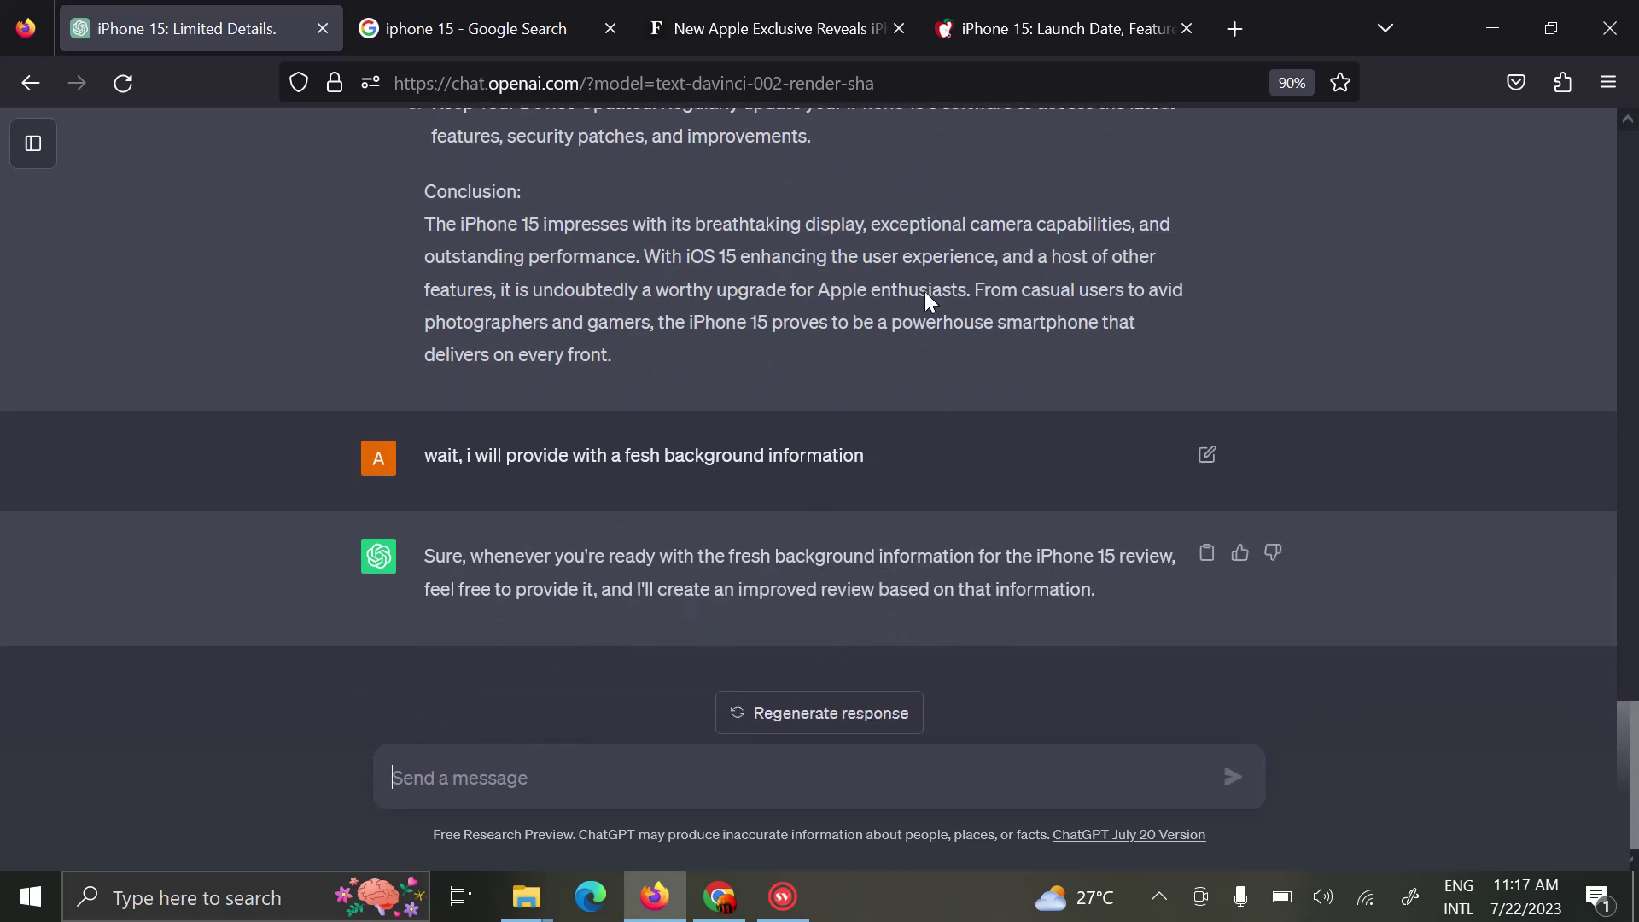
click(776, 13)
Scroll through the Forbes iPhone 15 article down to its closing paragraphs.
scroll(542, 523, down, 2)
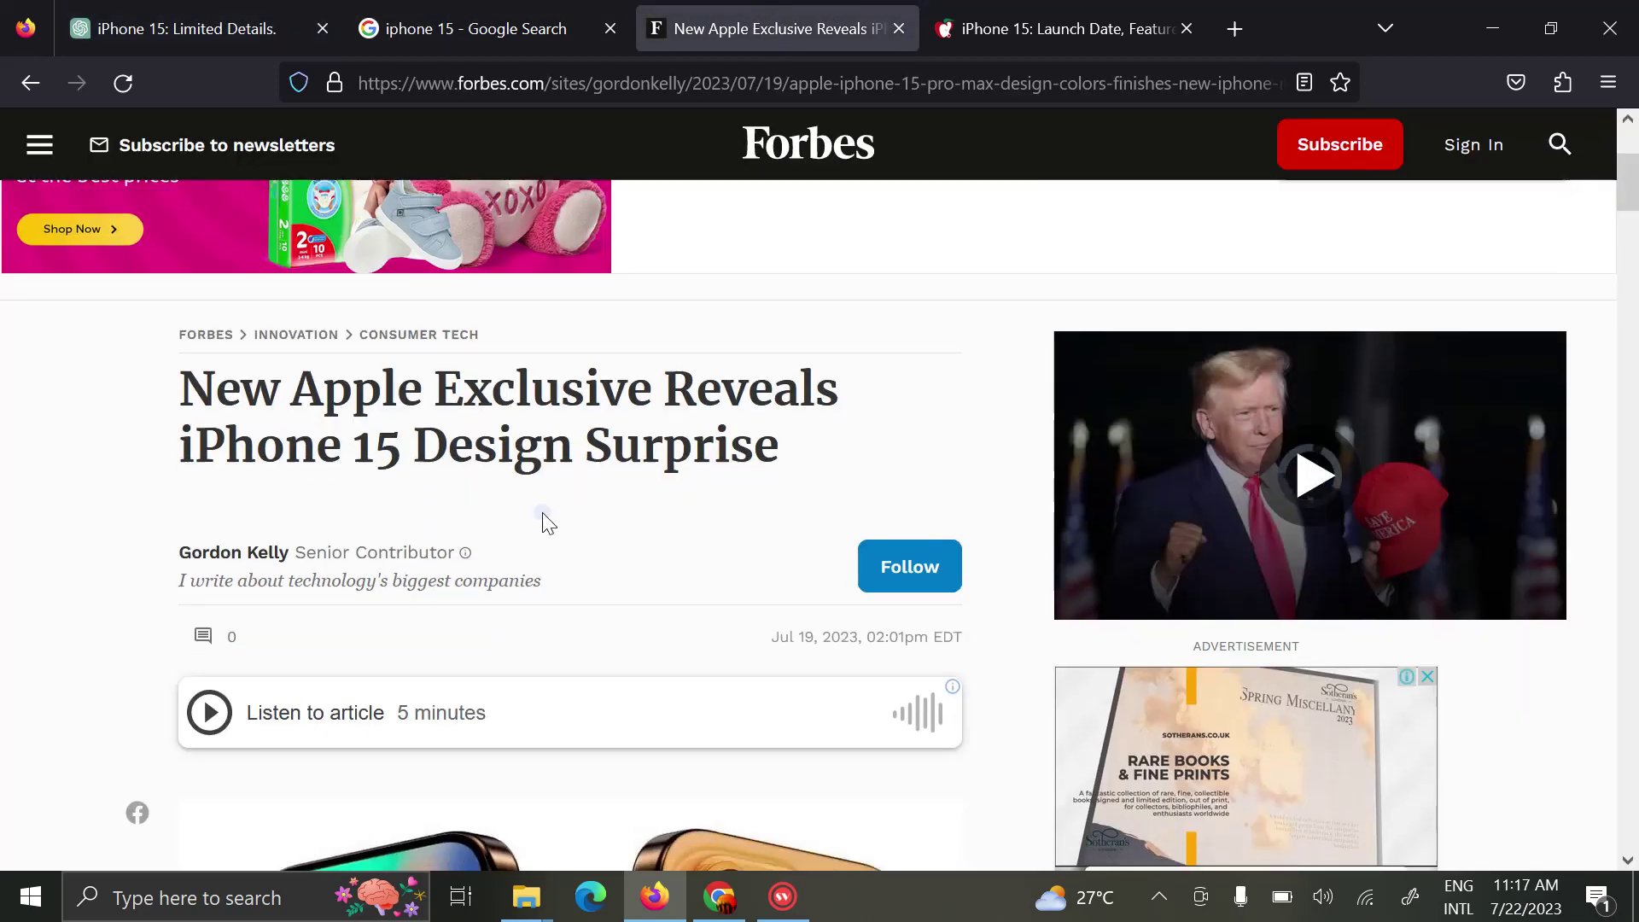
scroll(542, 523, down, 6)
scroll(546, 523, down, 6)
scroll(546, 530, up, 2)
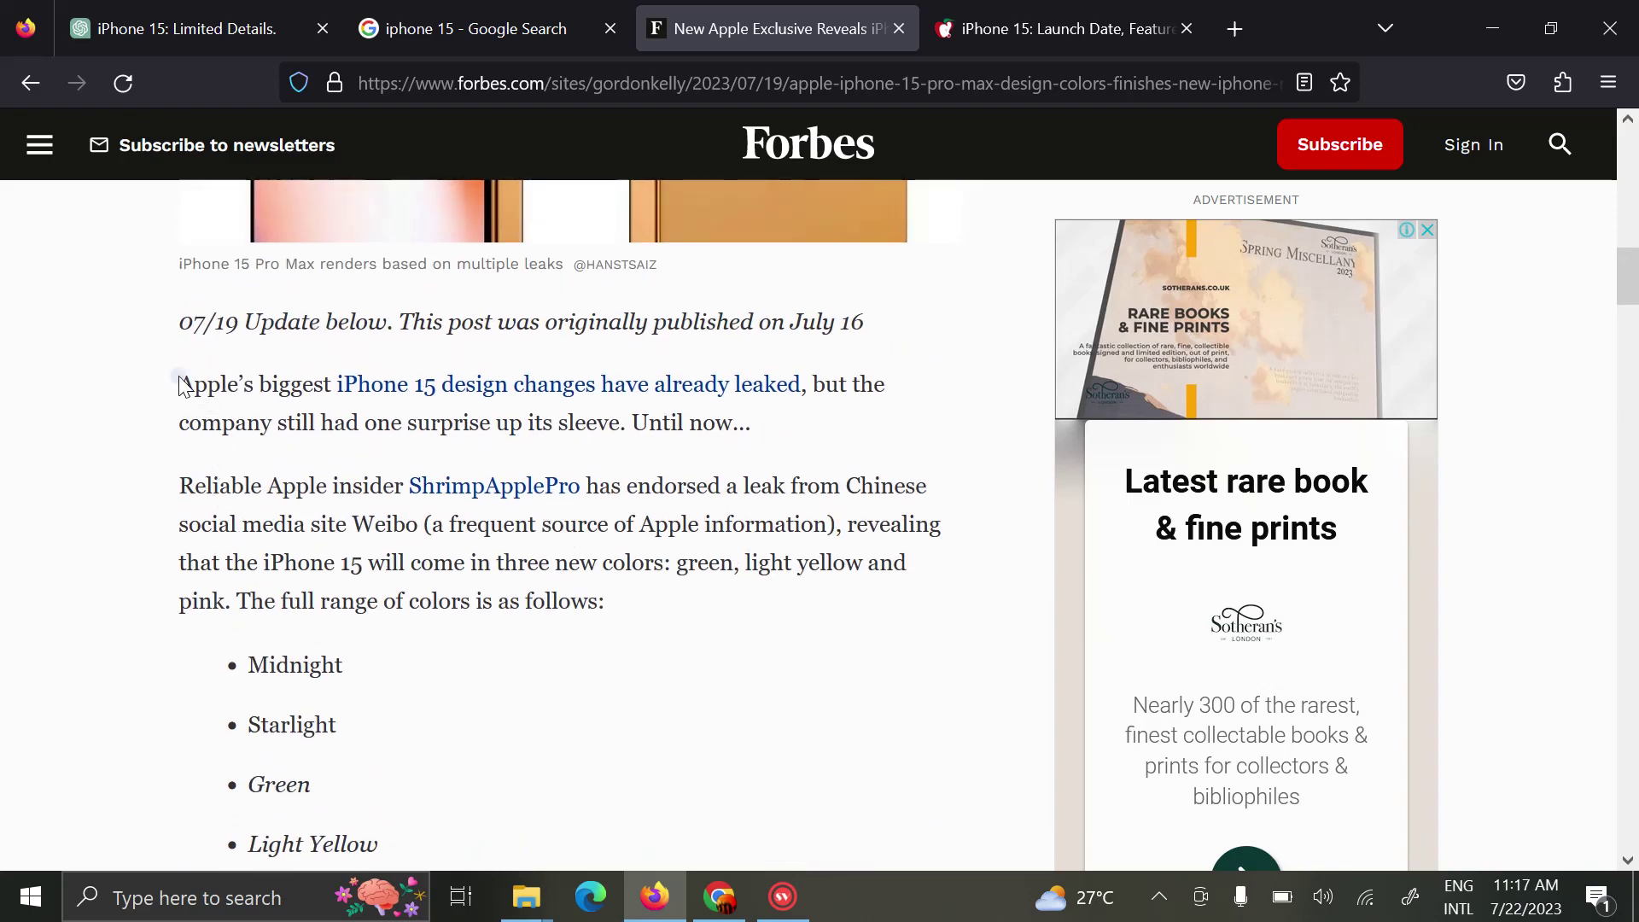
scroll(359, 593, down, 5)
scroll(355, 590, down, 3)
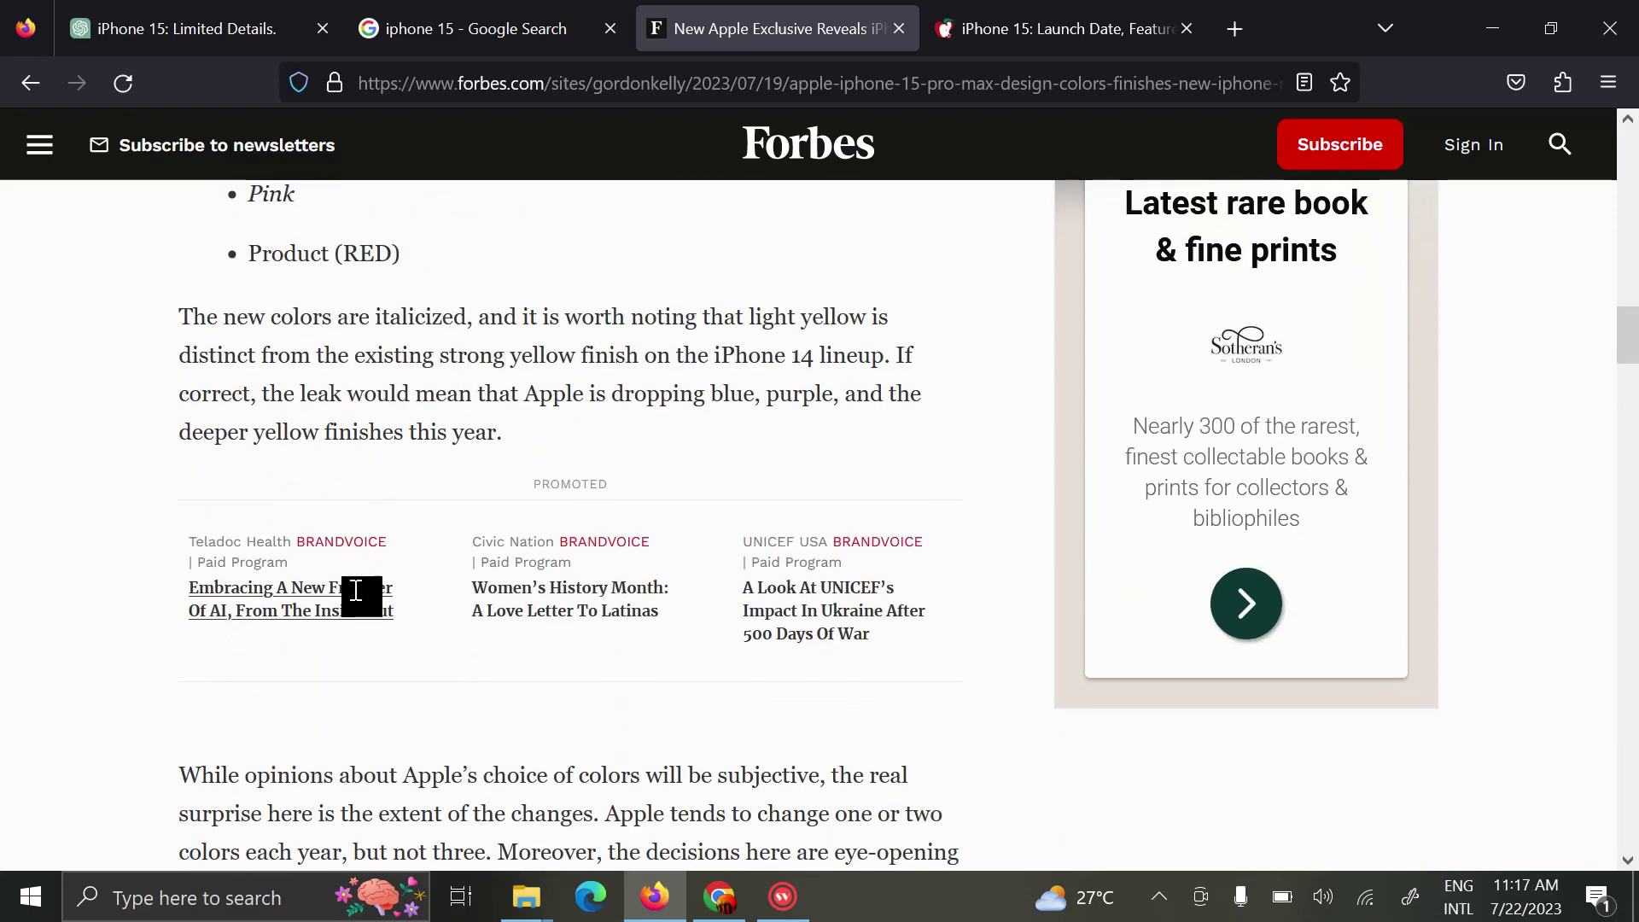
scroll(353, 589, down, 3)
scroll(354, 589, down, 3)
scroll(353, 592, down, 5)
scroll(355, 598, down, 1)
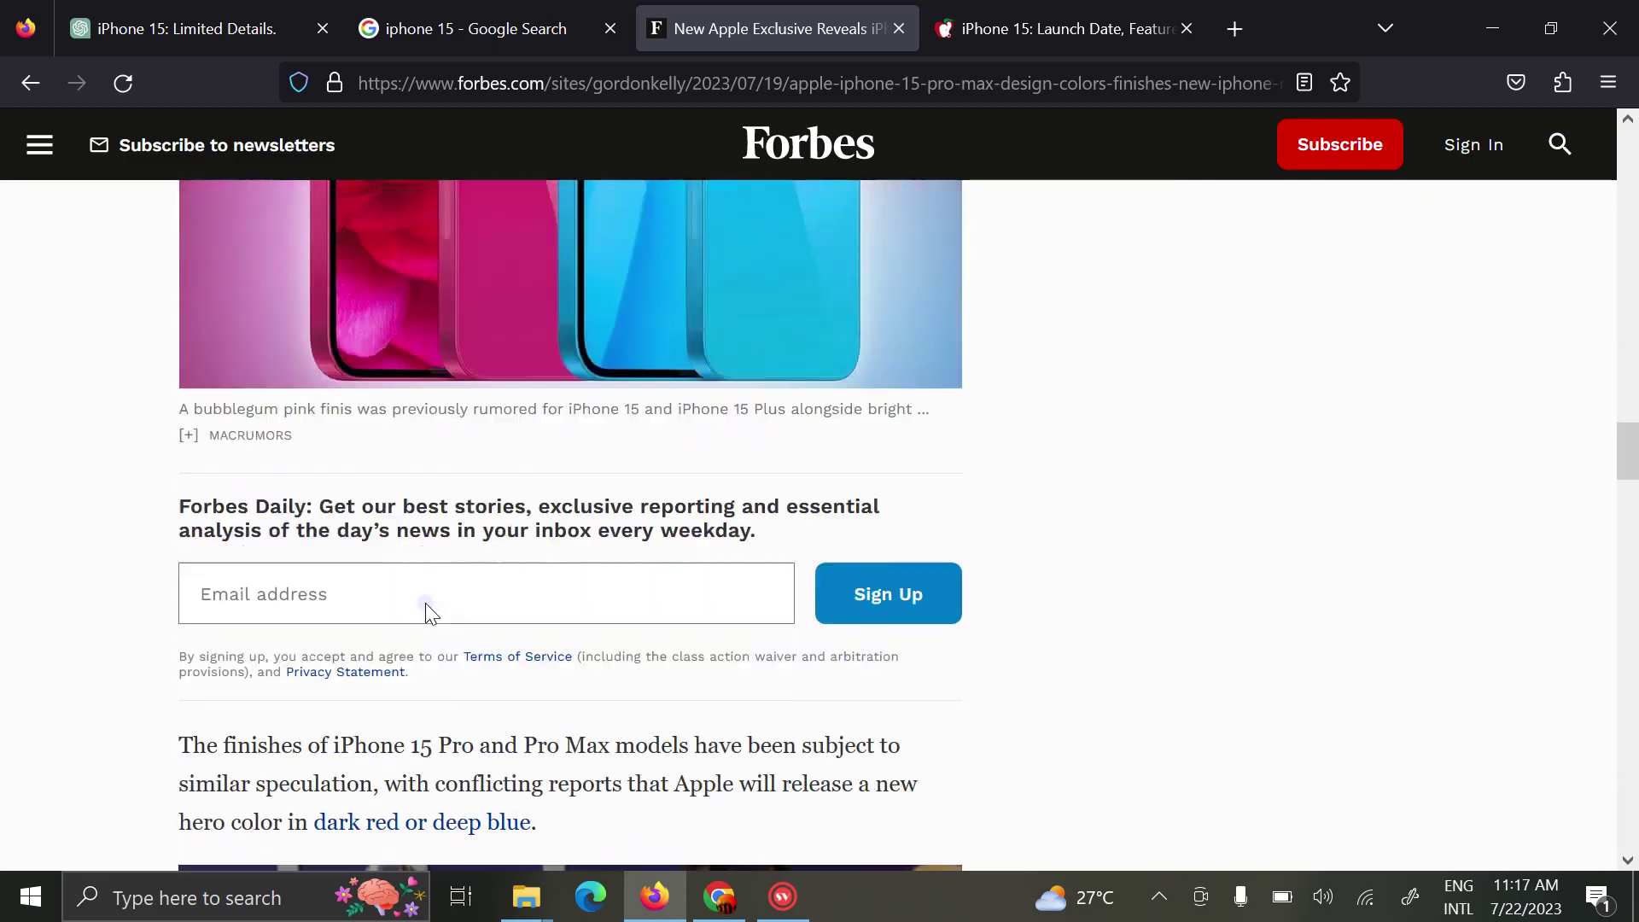
scroll(425, 602, down, 4)
scroll(425, 602, down, 5)
scroll(425, 603, down, 5)
scroll(425, 606, down, 4)
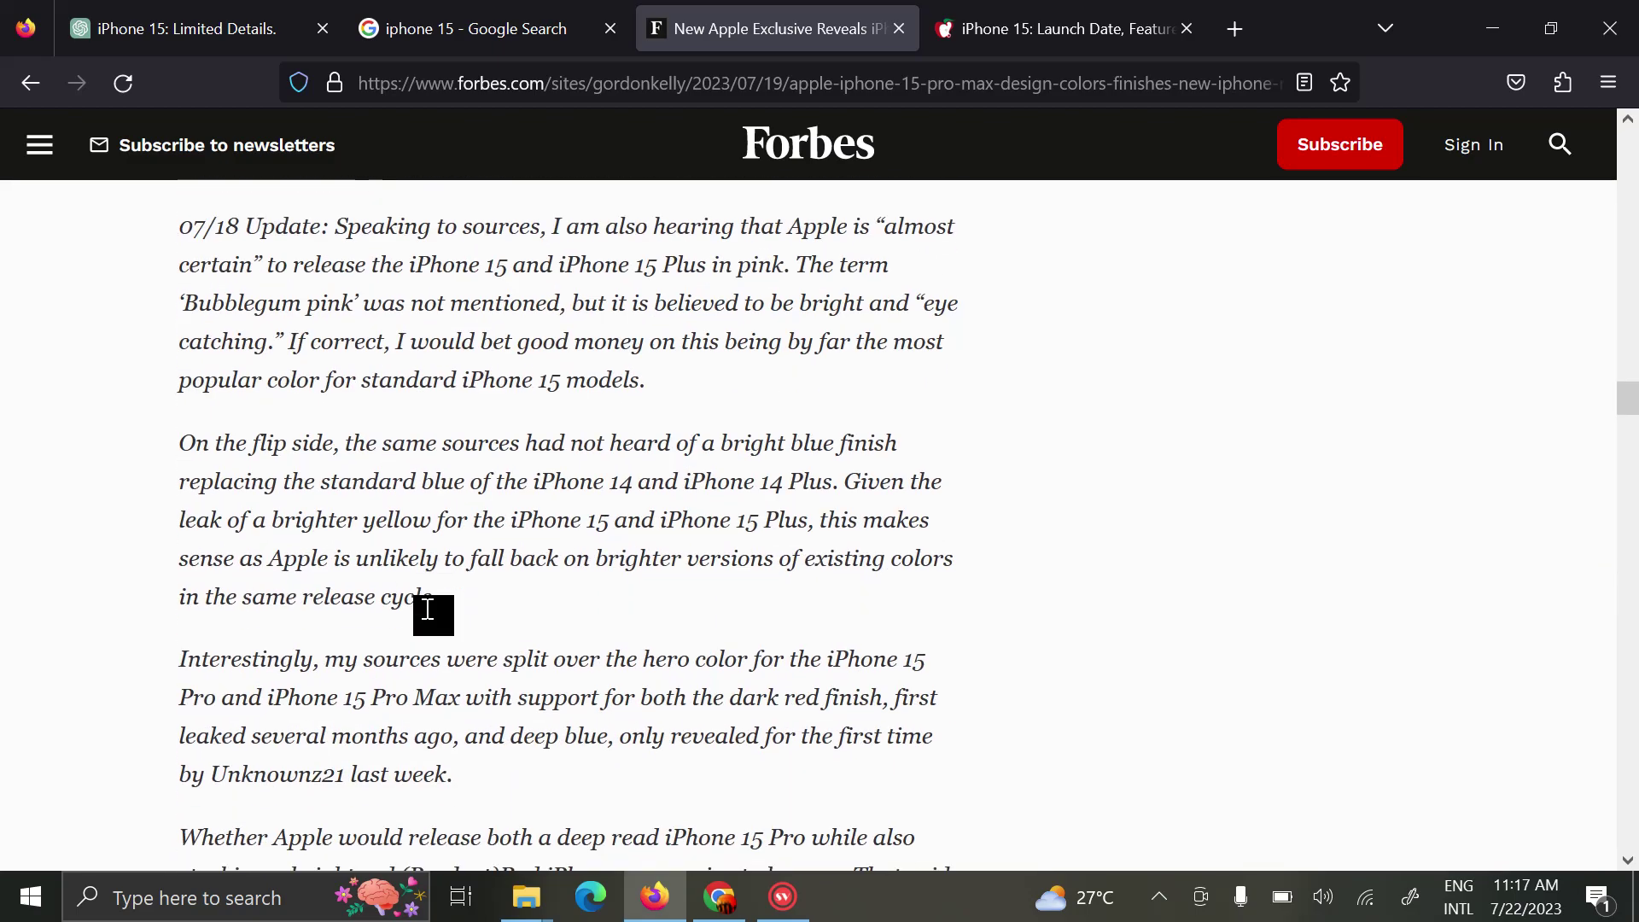
scroll(425, 606, down, 7)
scroll(425, 606, down, 1)
scroll(425, 606, down, 4)
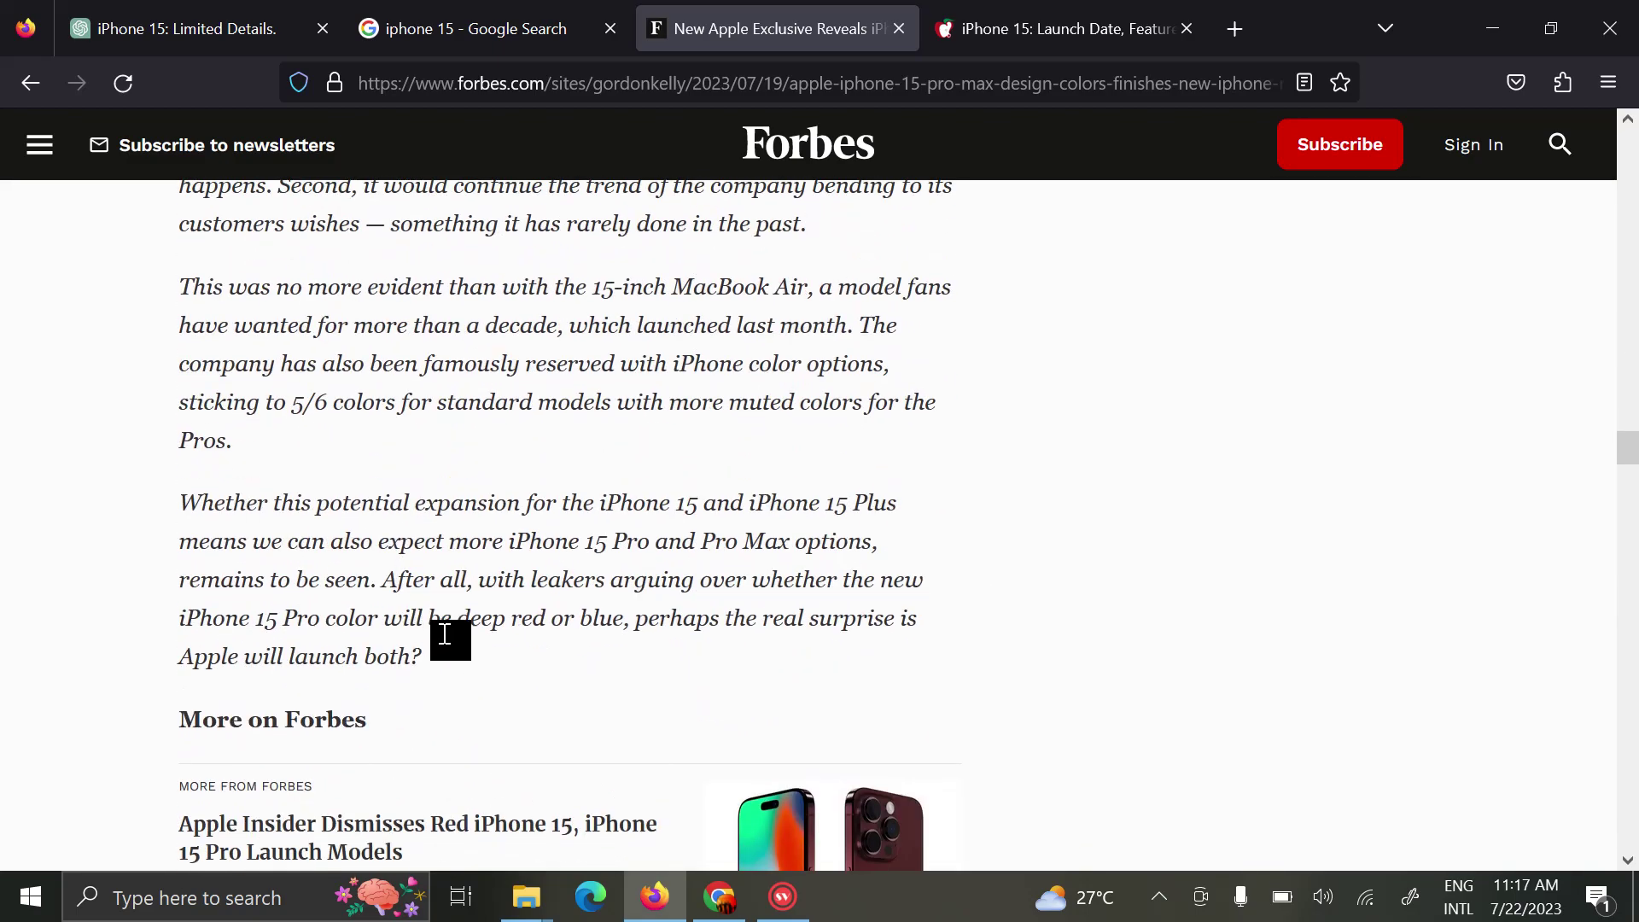
scroll(456, 671, down, 1)
scroll(452, 683, up, 1)
drag(422, 661, 310, 494)
scroll(310, 493, up, 5)
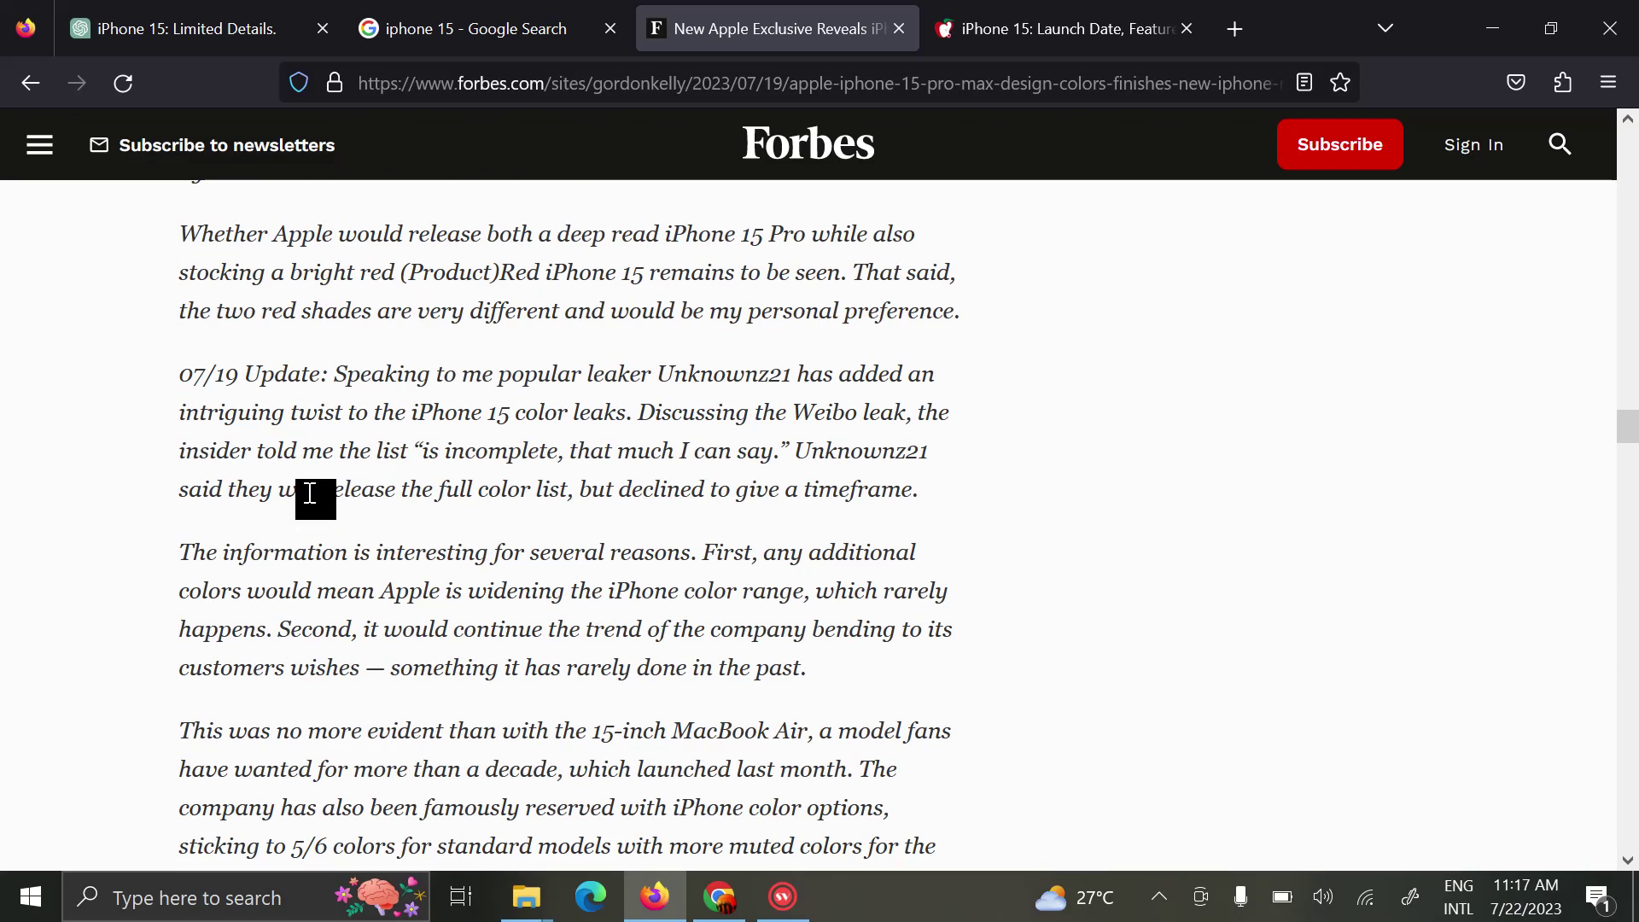
scroll(310, 493, up, 5)
scroll(310, 493, up, 5)
scroll(307, 491, up, 5)
scroll(307, 492, up, 5)
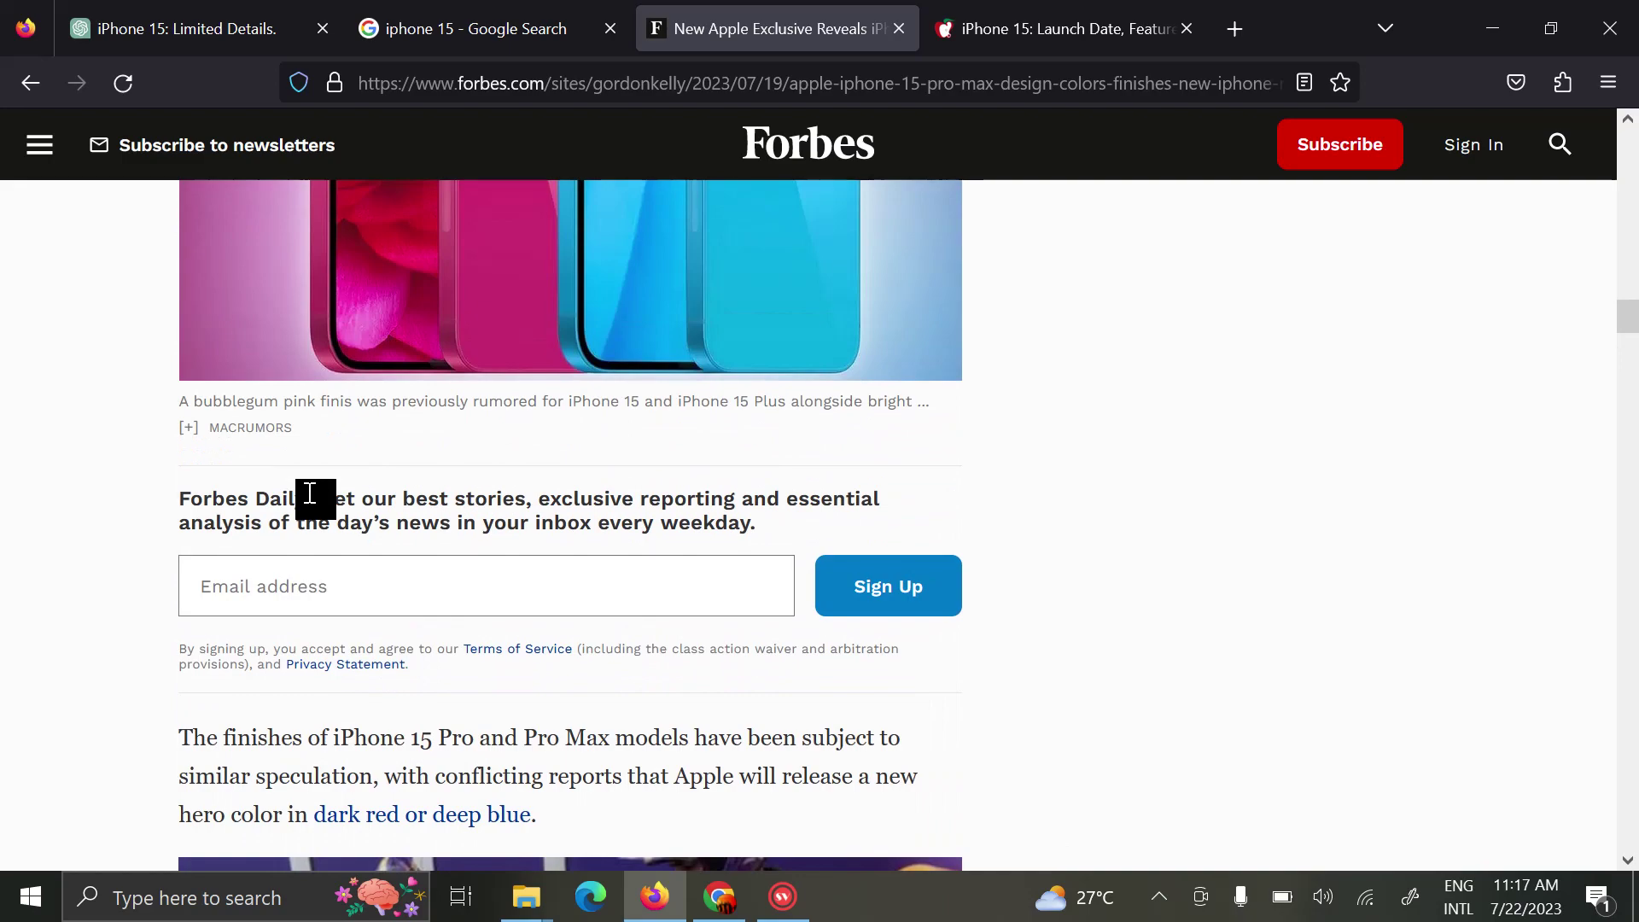
scroll(307, 491, up, 5)
scroll(307, 491, up, 5)
scroll(308, 492, up, 5)
triple_click(223, 687)
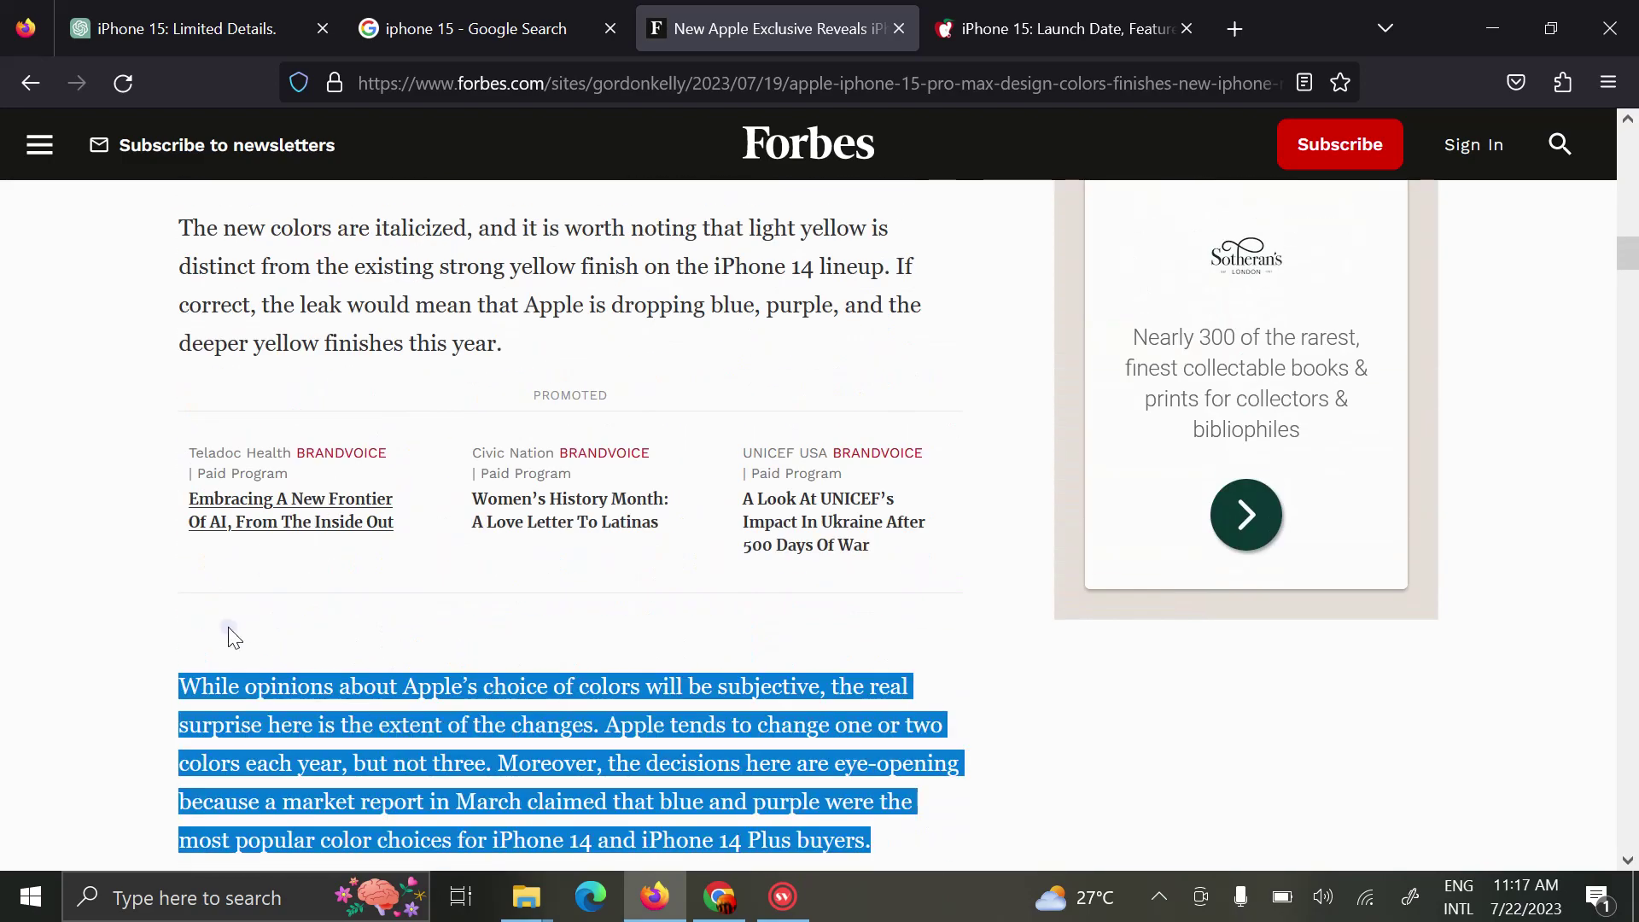
right_click(208, 679)
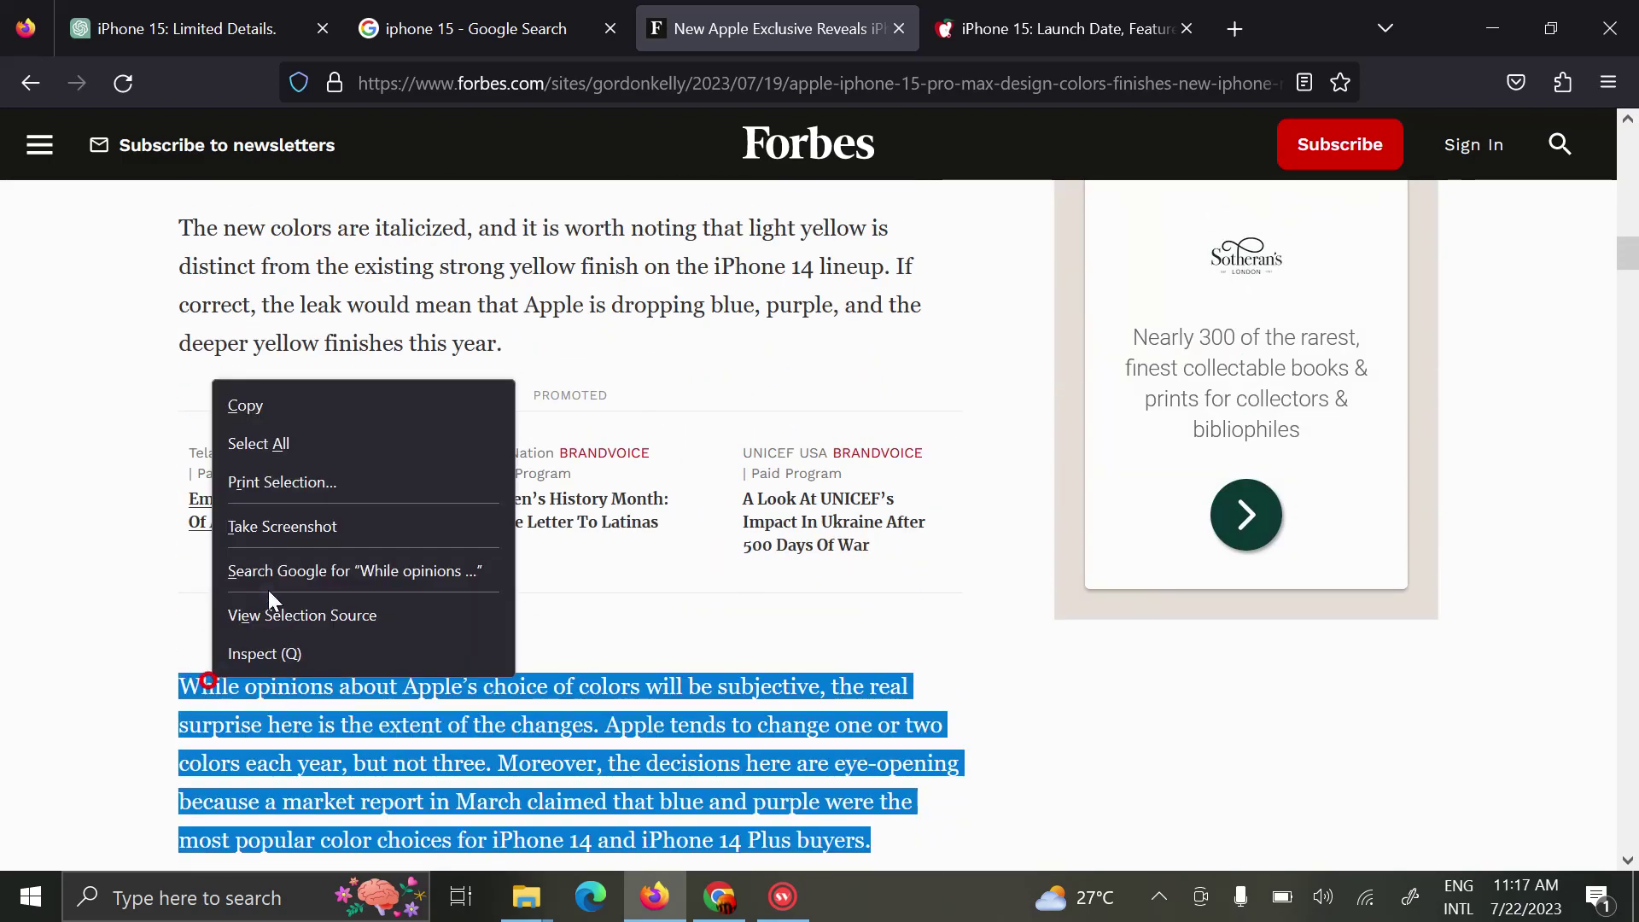
click(248, 406)
click(179, 28)
Send the pasted Forbes colour text with a request for a better iPhone 15 review under 200 words.
click(613, 779)
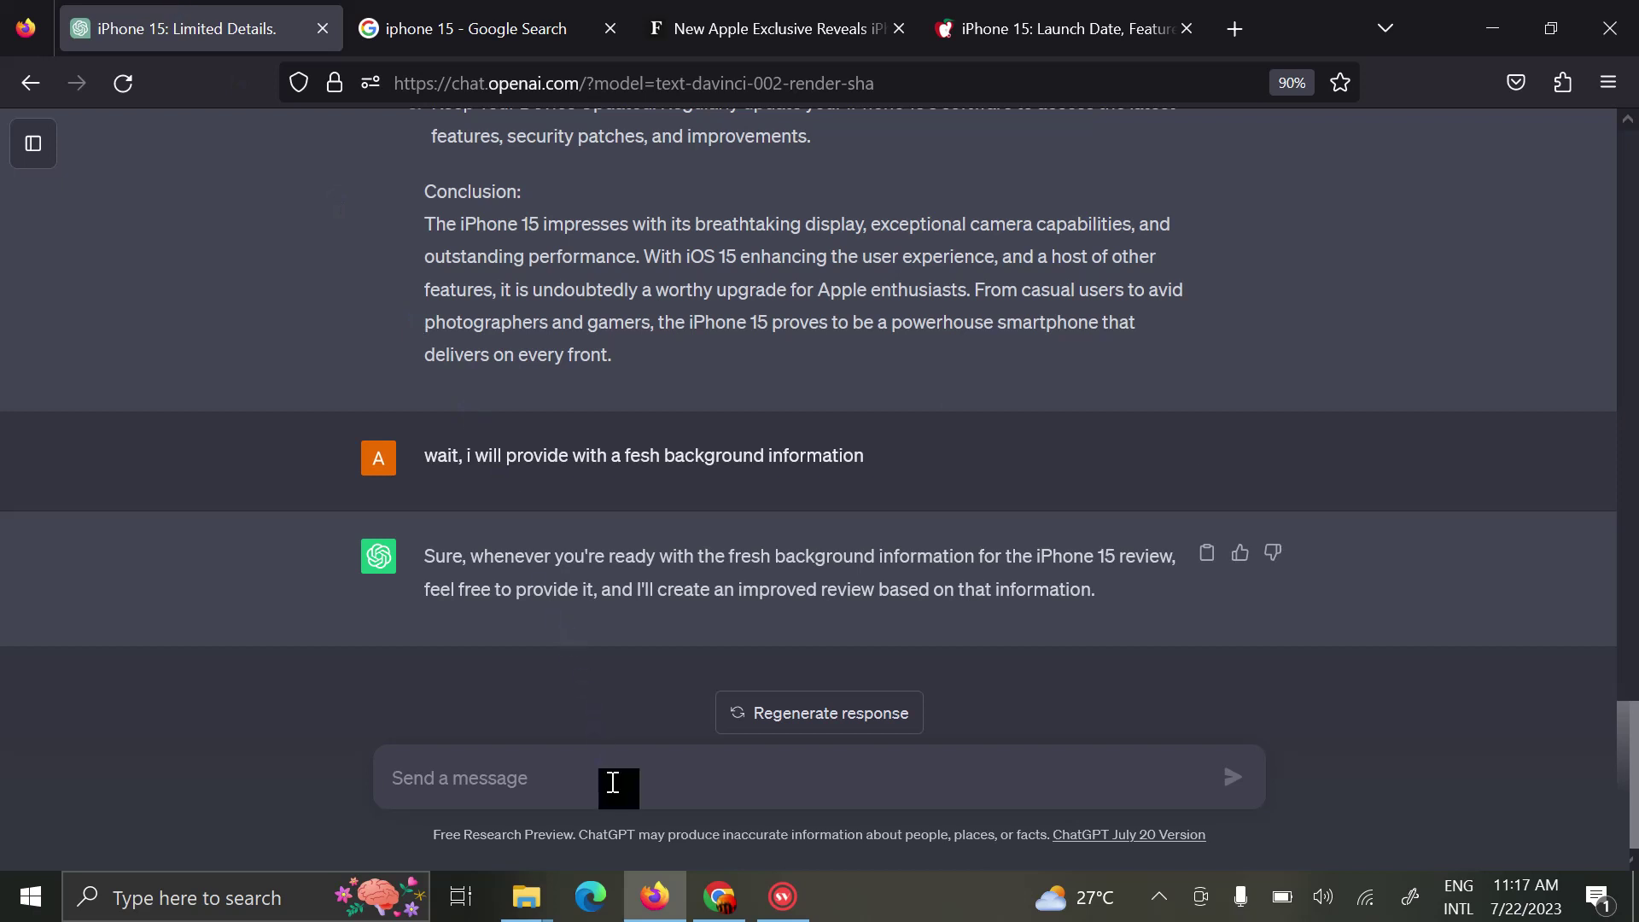
text(backg)
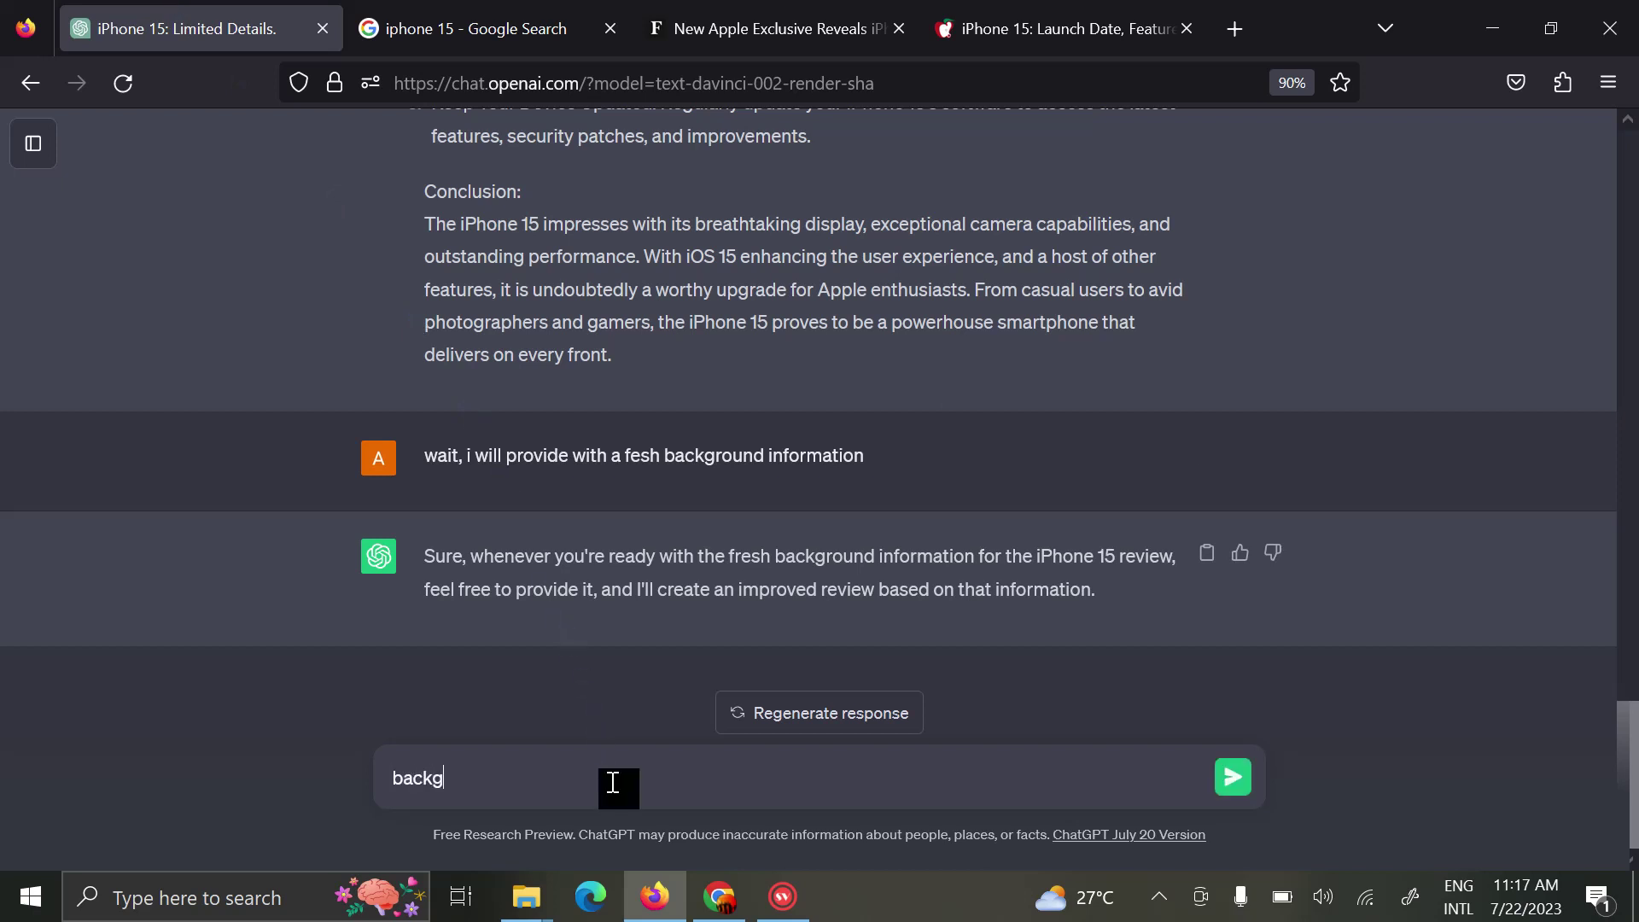
text(round:)
key(ctrl+v)
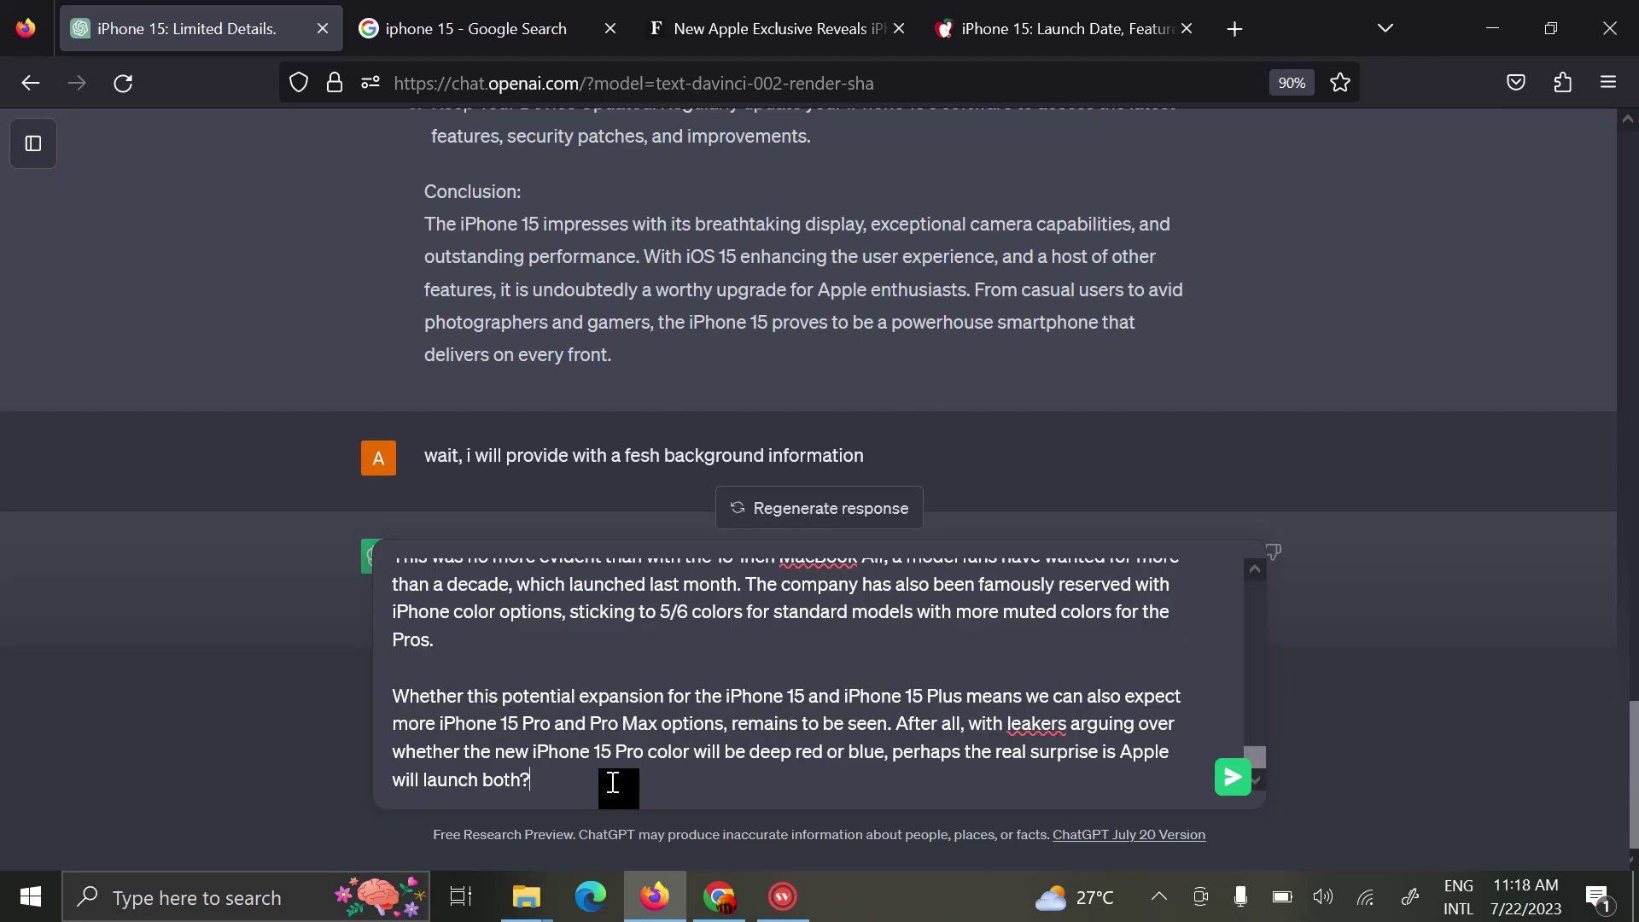
text(use )
text(this)
text( information to)
text( write a)
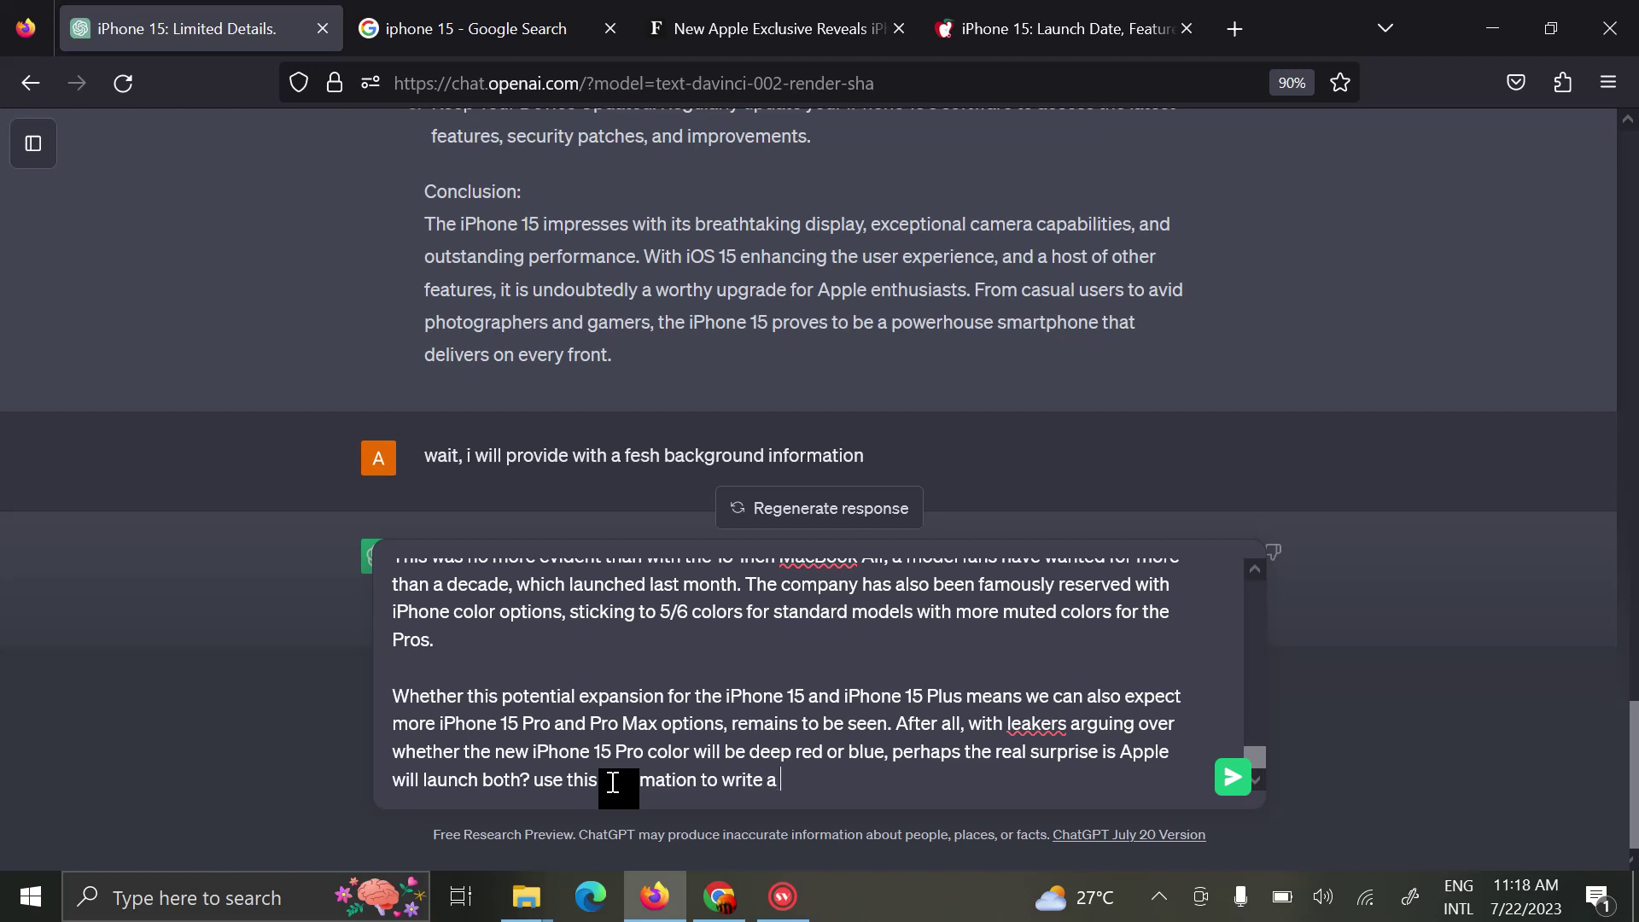
text(better iphon)
text( 15 reveiw)
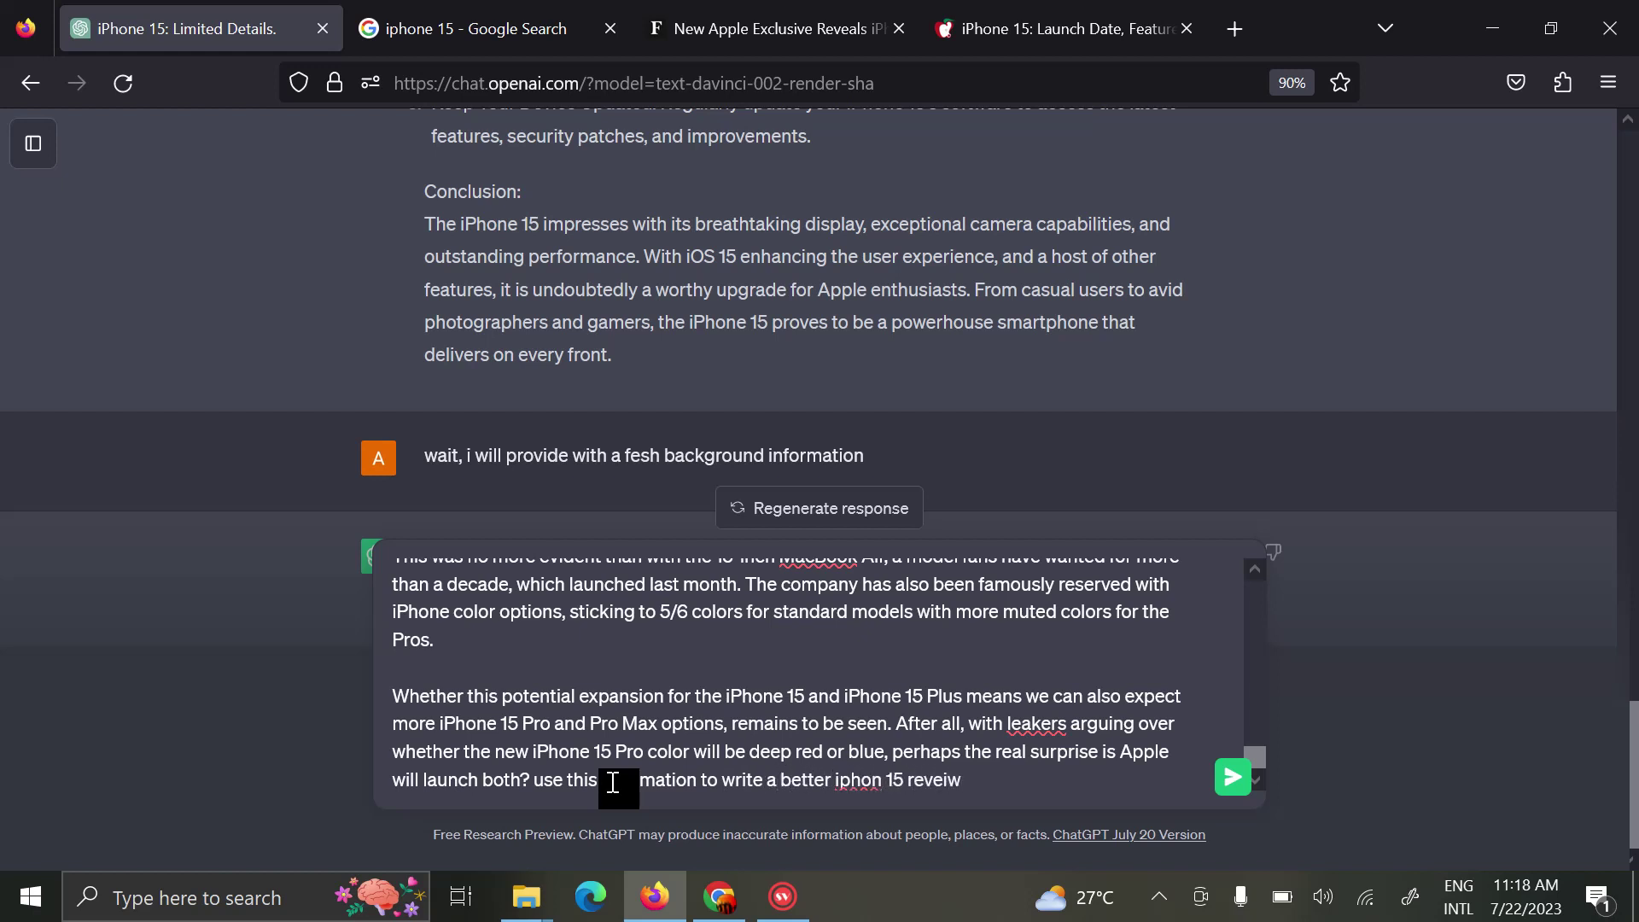
text(iew in n)
text(ot more t)
text(han 2)
text(00 words)
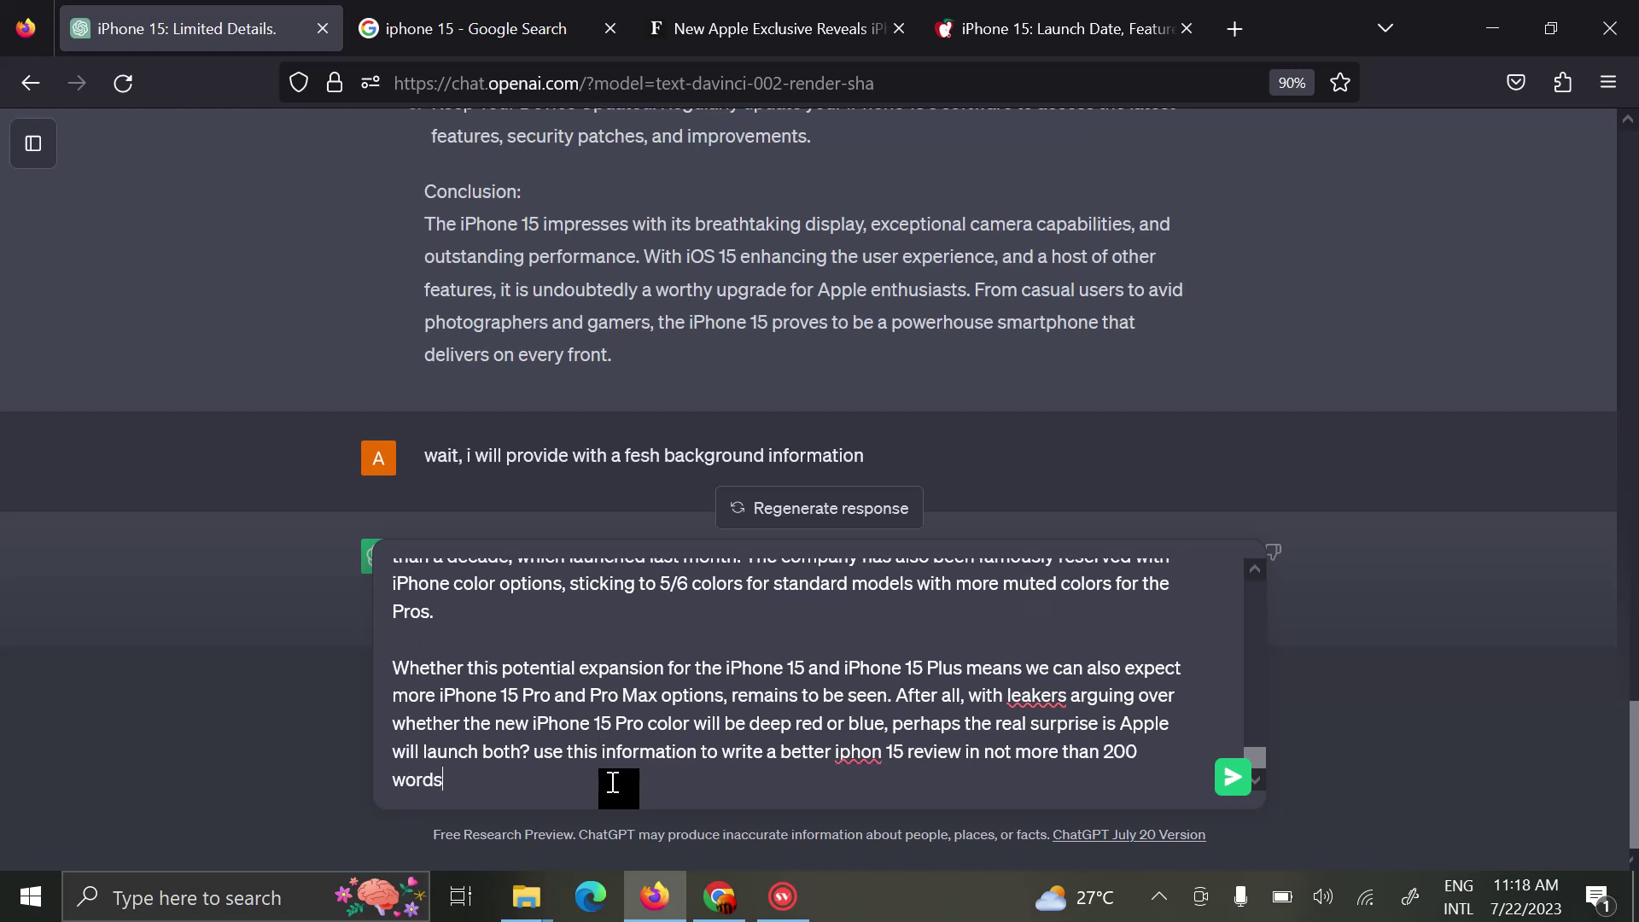
key(Return)
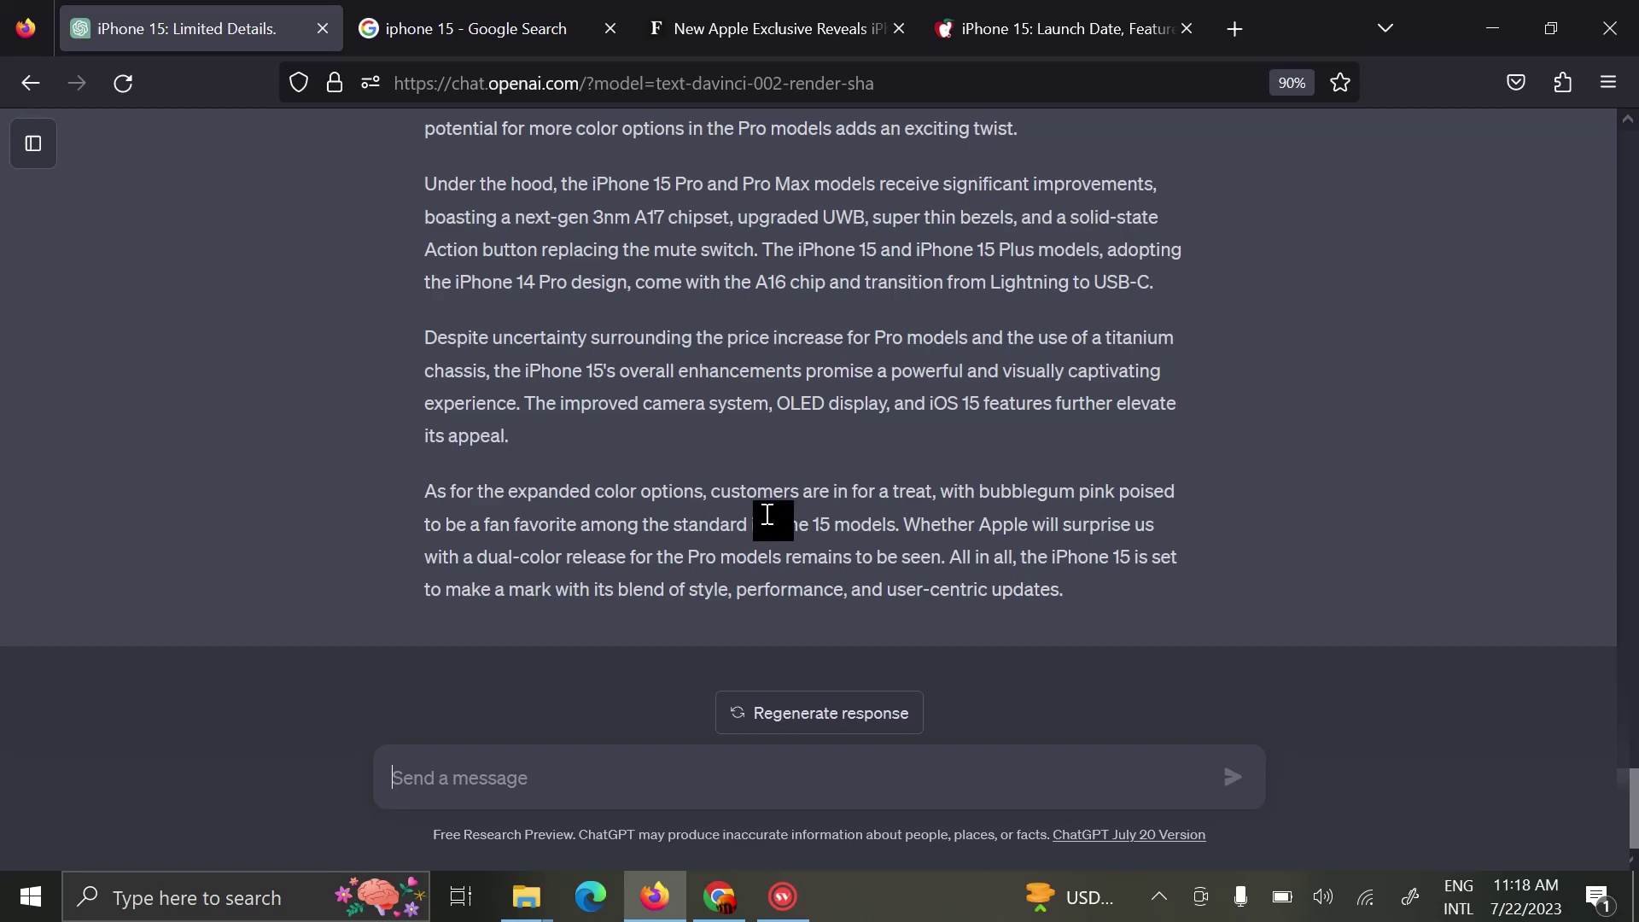
Scroll through the new iPhone 15 review, then start a follow-up beginning 'improve your output'.
scroll(765, 517, up, 2)
scroll(765, 517, up, 2)
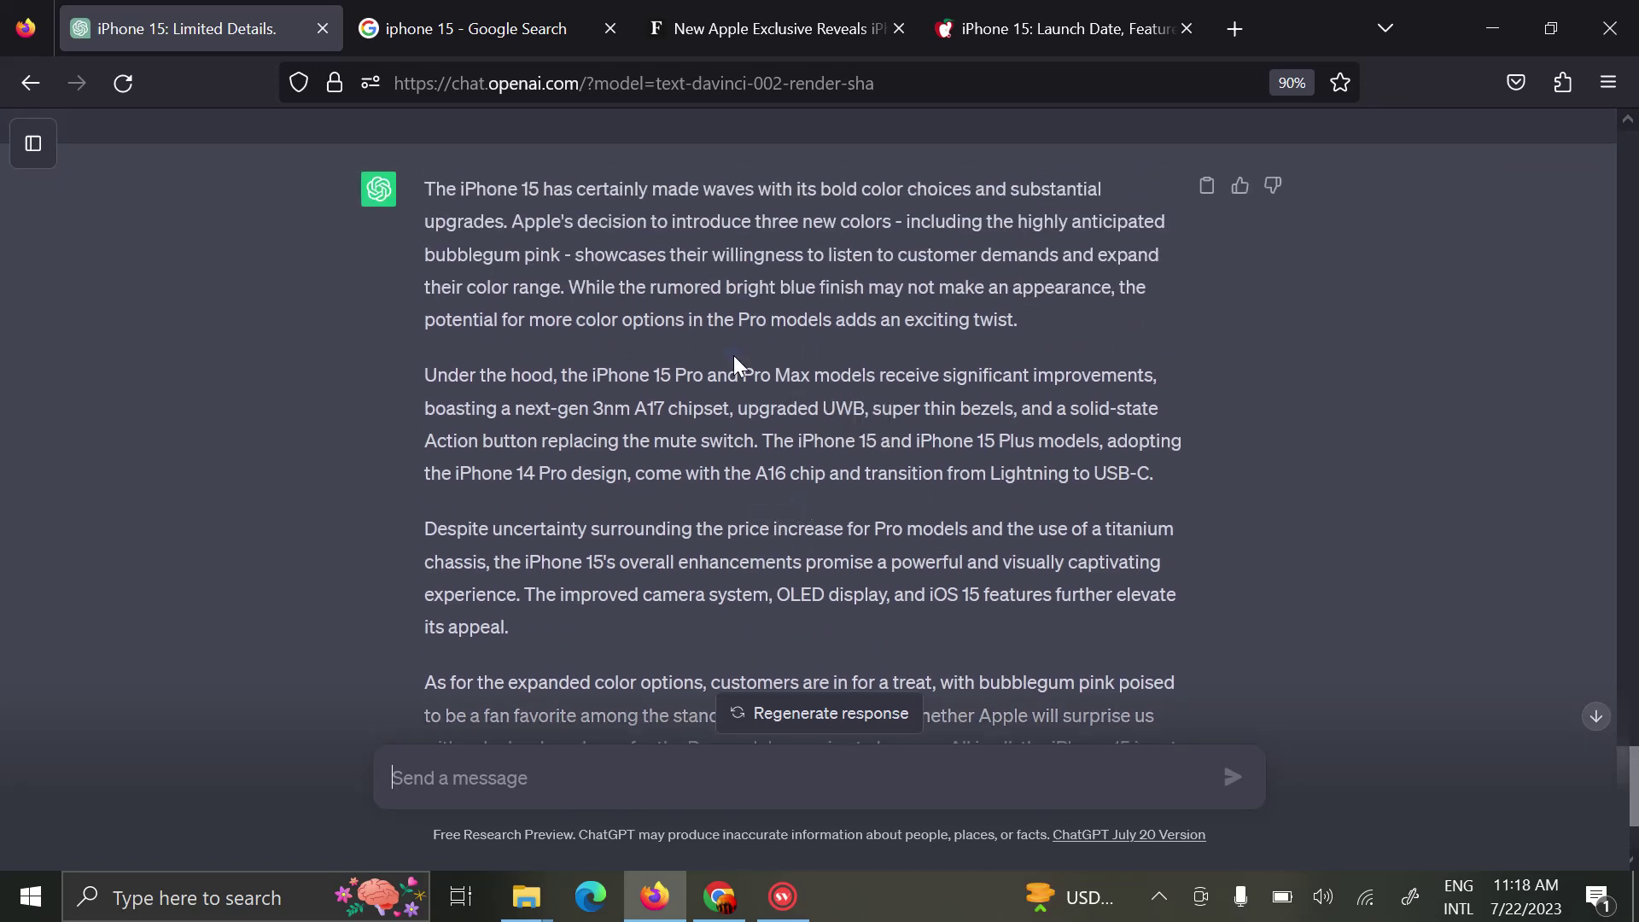
scroll(811, 386, down, 2)
scroll(811, 393, down, 2)
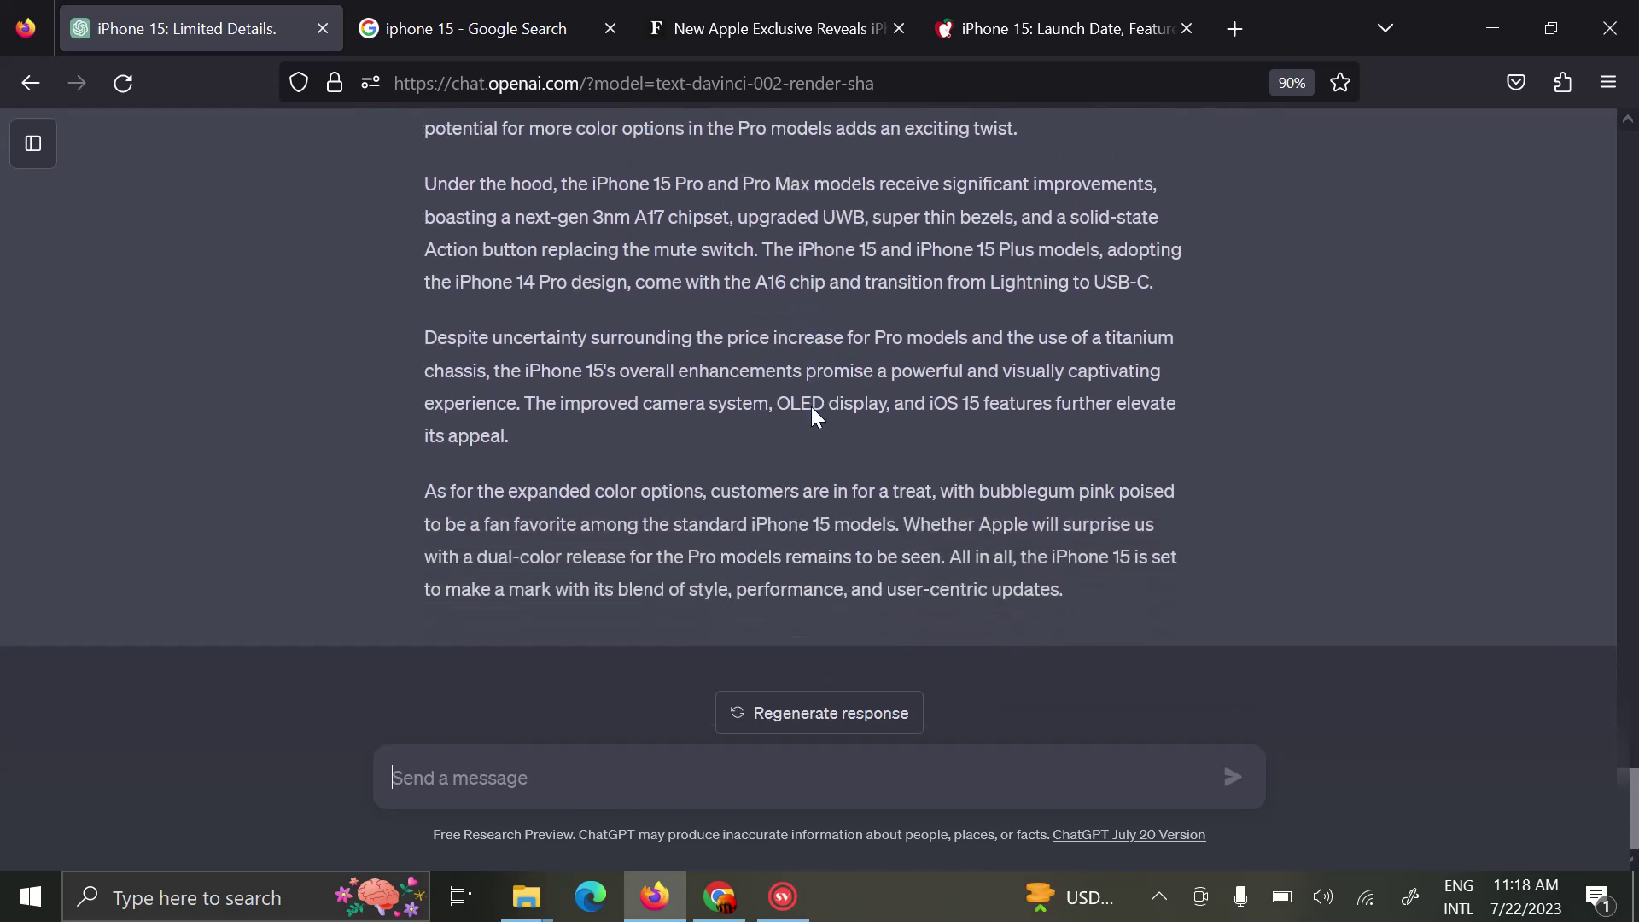
scroll(772, 438, up, 1)
scroll(777, 445, up, 3)
scroll(783, 465, down, 4)
text(improv)
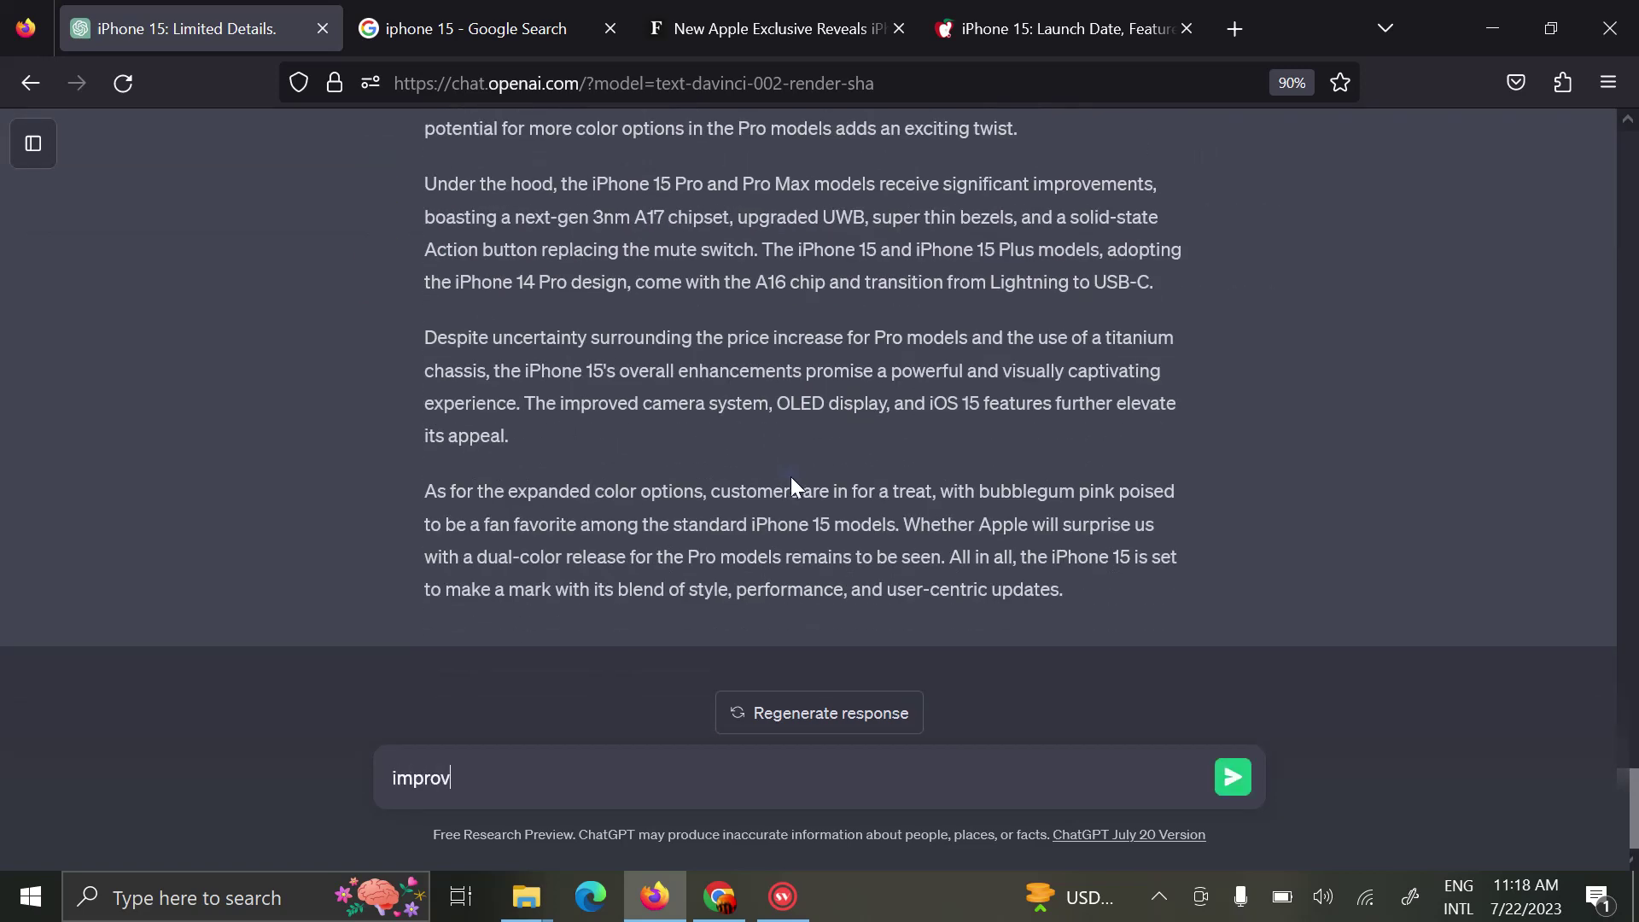
text(e your o)
text(pu)
Ask ChatGPT to redo the review with italics, bold, bullets and numbering, making it more engaging.
key(BackSpace)
key(BackSpace)
key(BackSpace)
text(utpu)
text(t above)
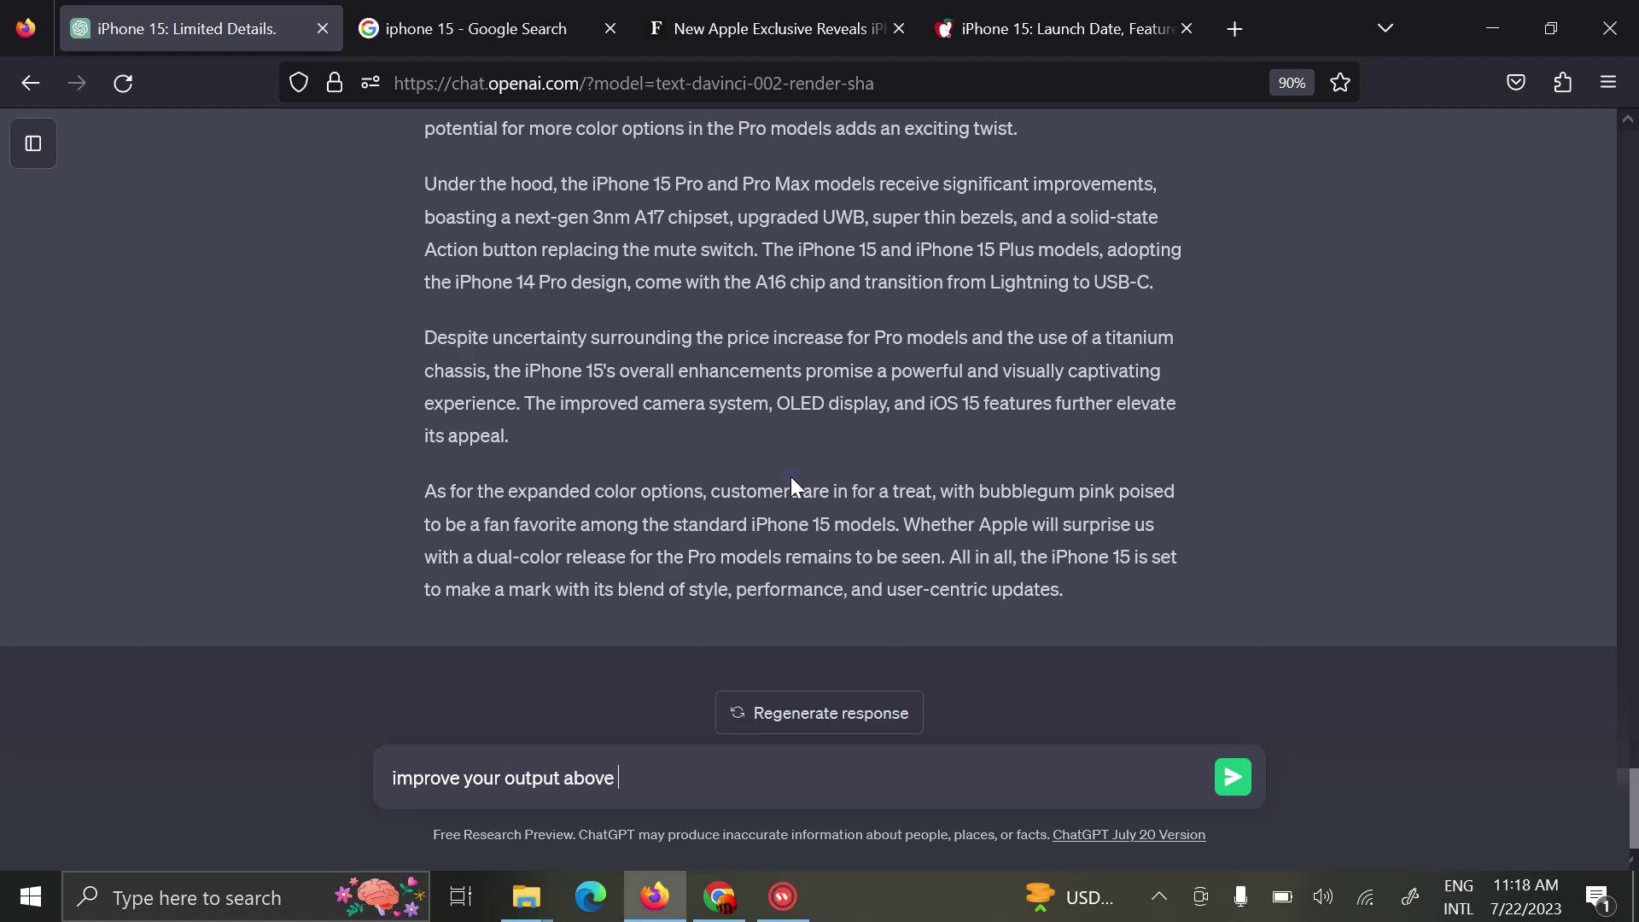
text( with itali)
text(cs, bolds)
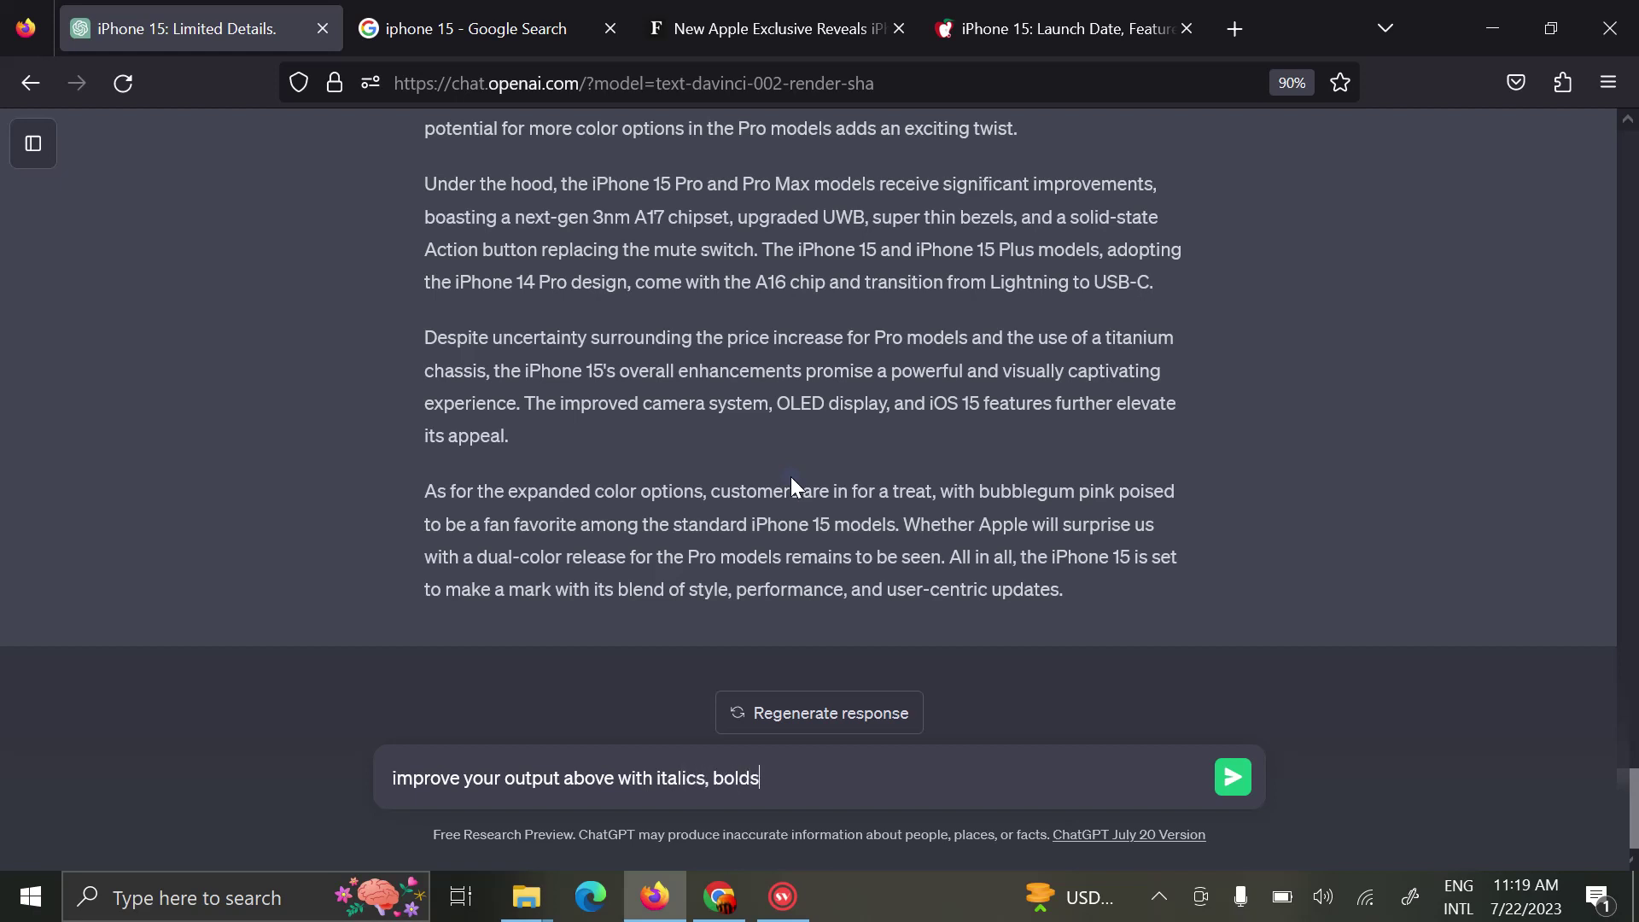
text(, b)
text(ullets)
text( and numberin)
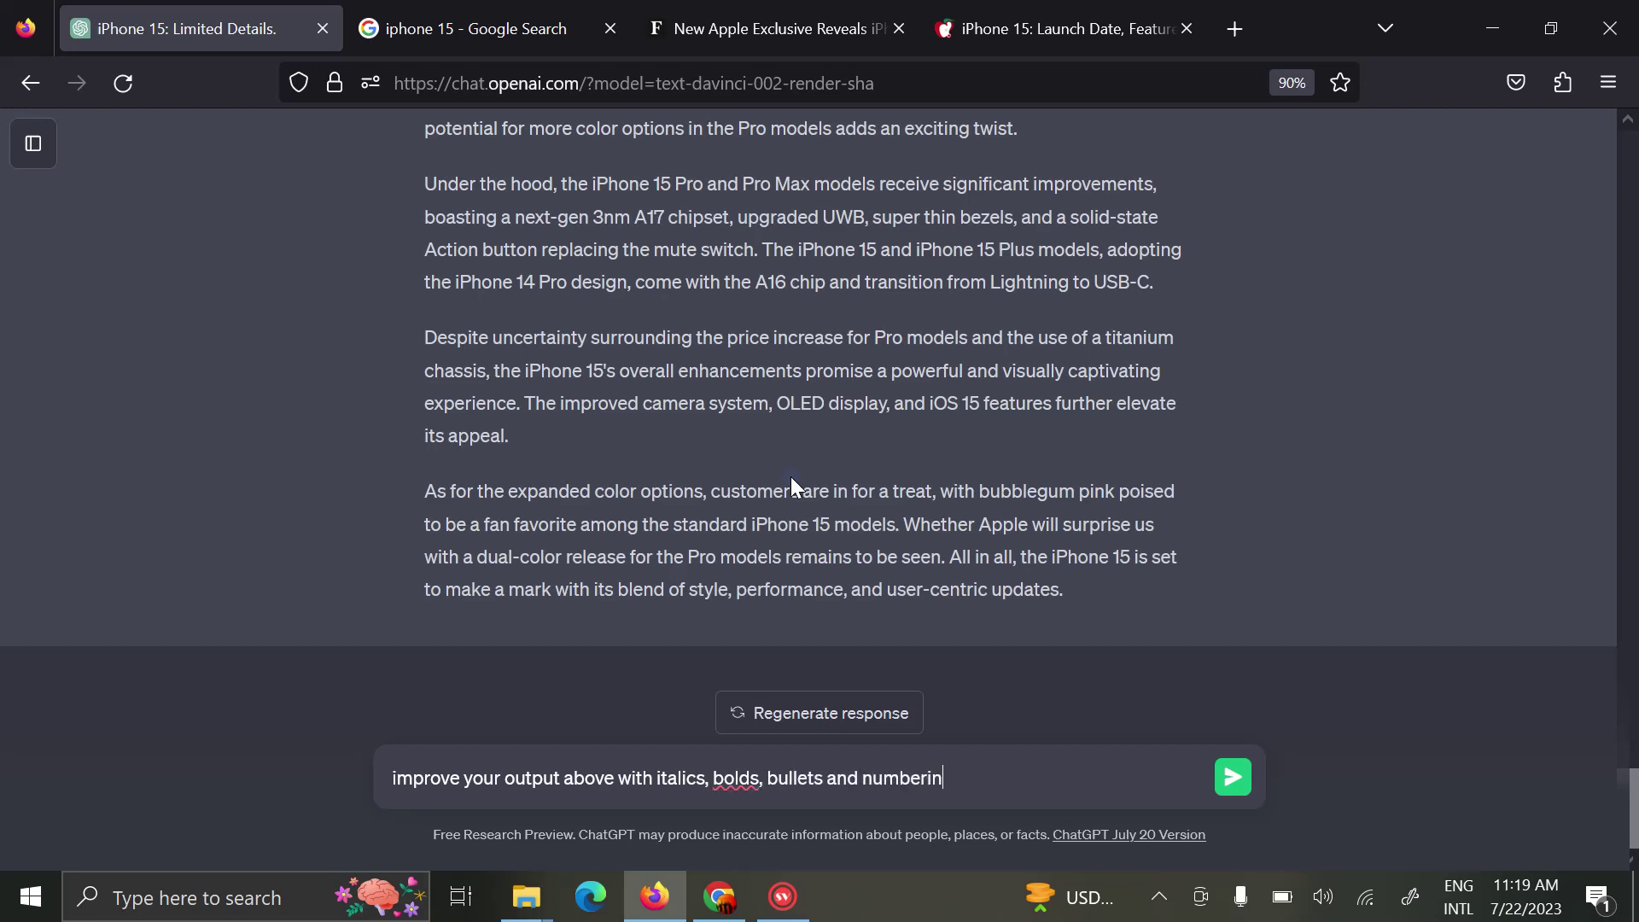
text(g. make it more e)
text(ngaging)
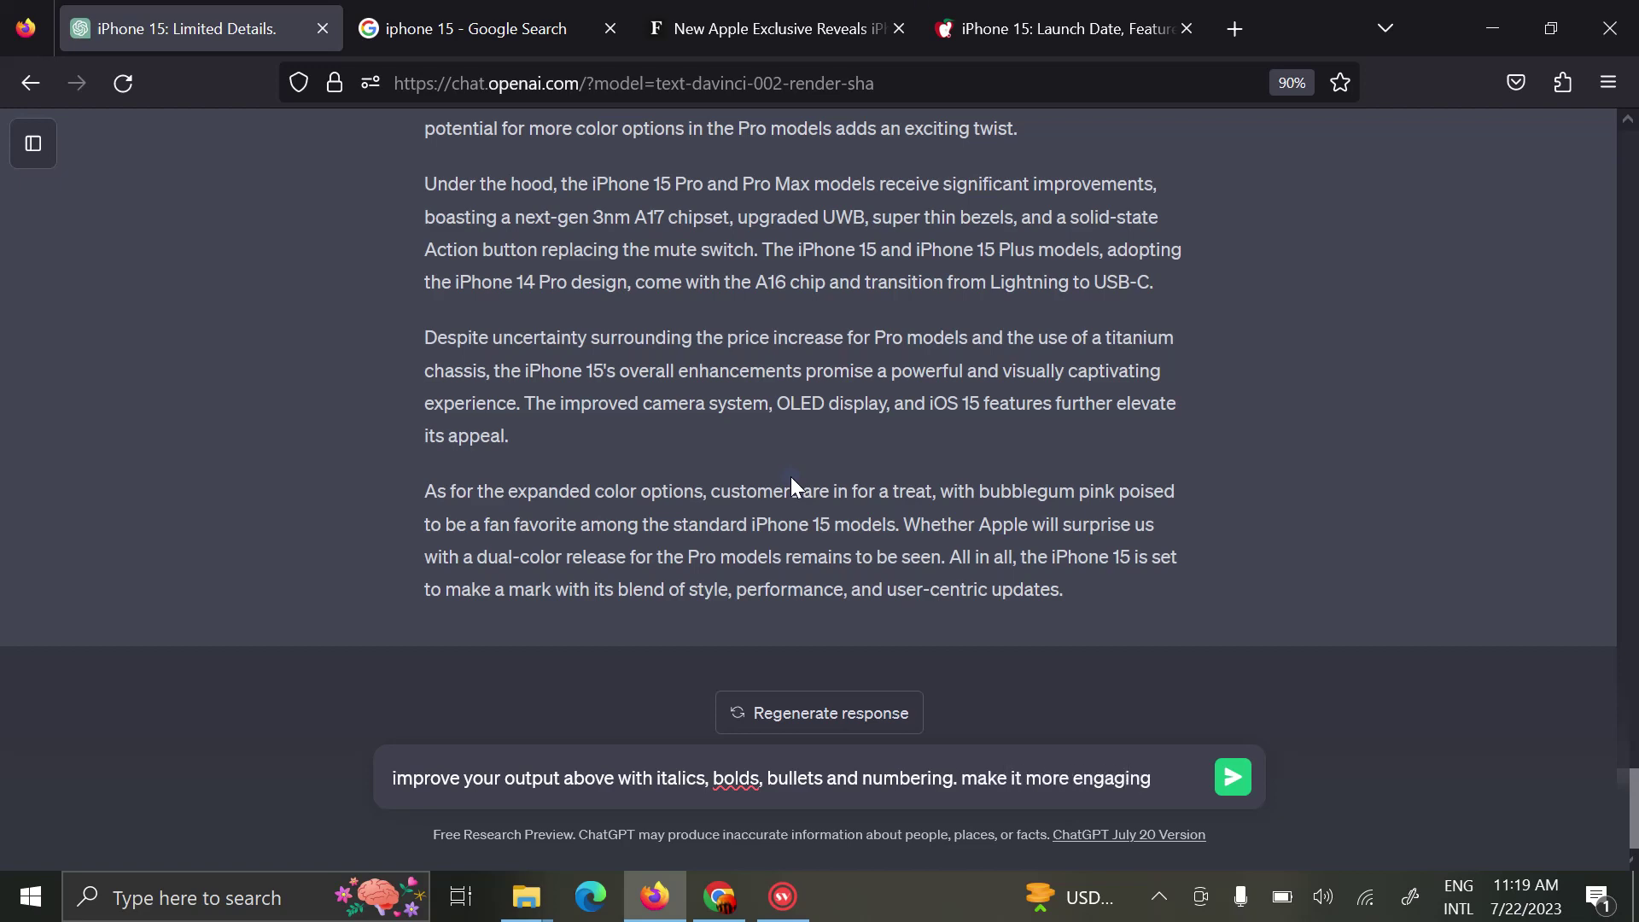
text( for the reader)
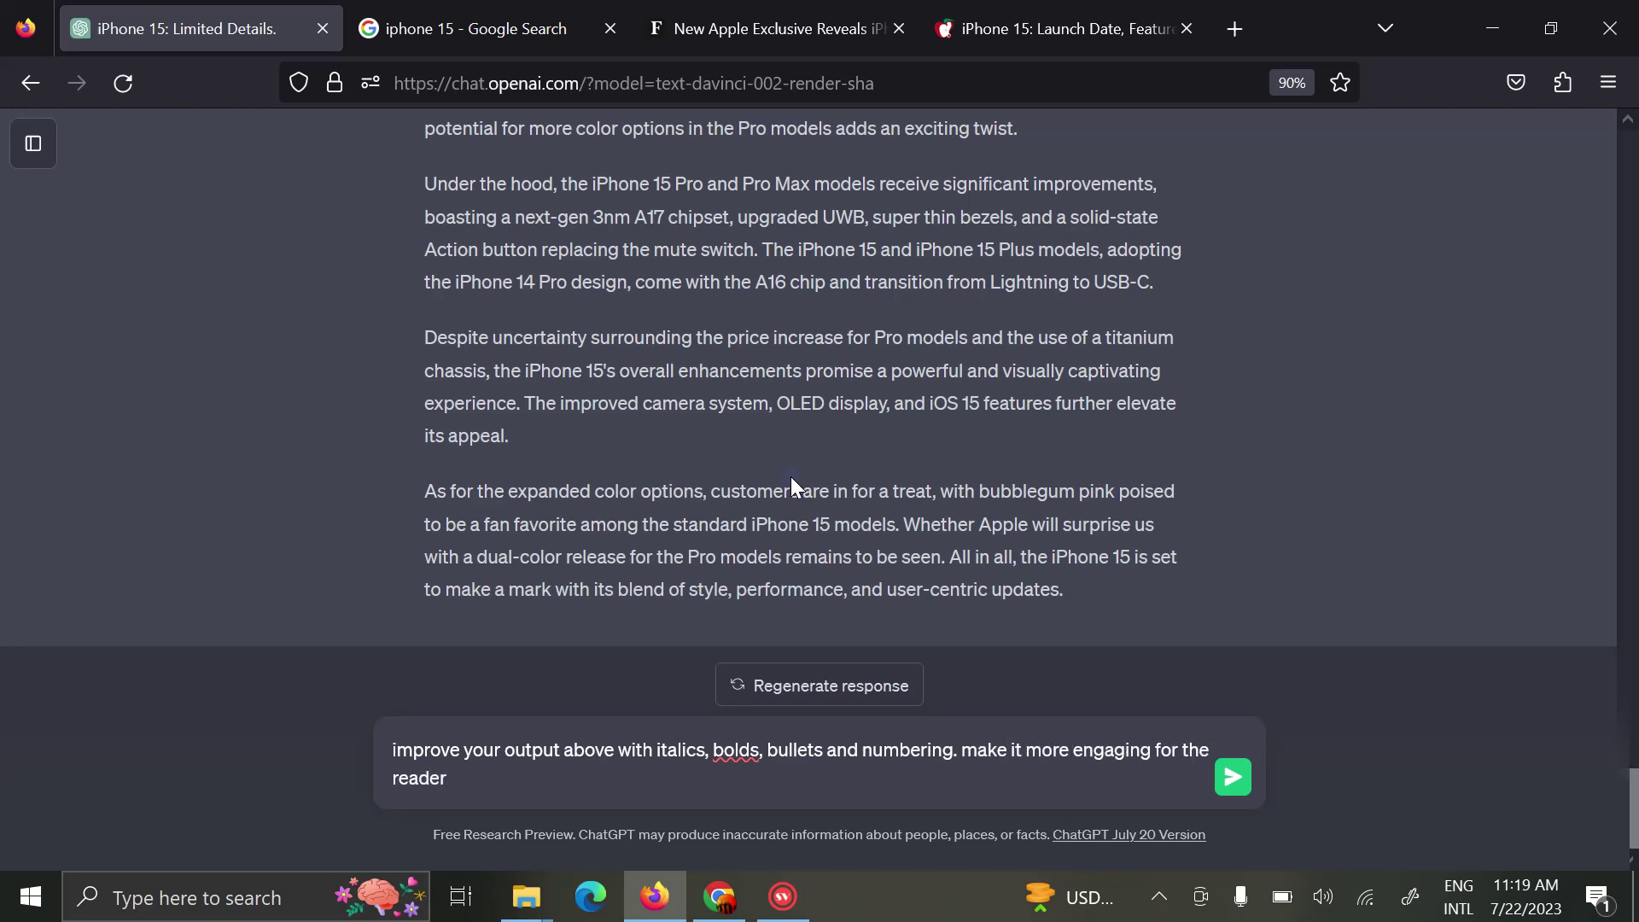
key(Return)
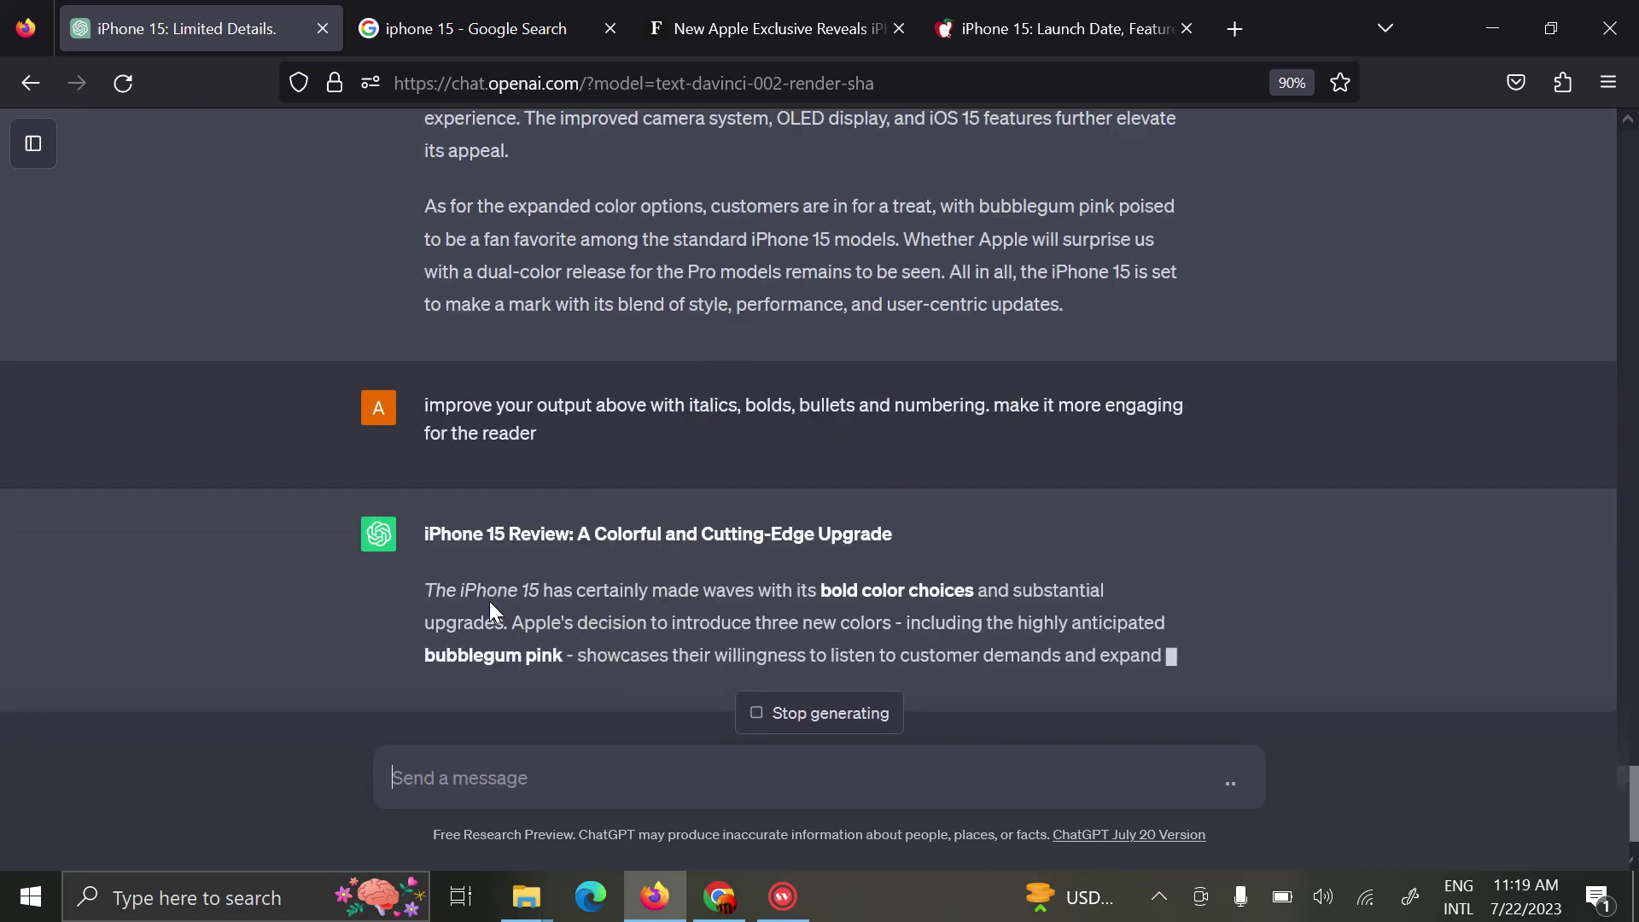
Read through the formatted review, from its opening paragraph down to the Final Verdict.
drag(458, 589, 542, 586)
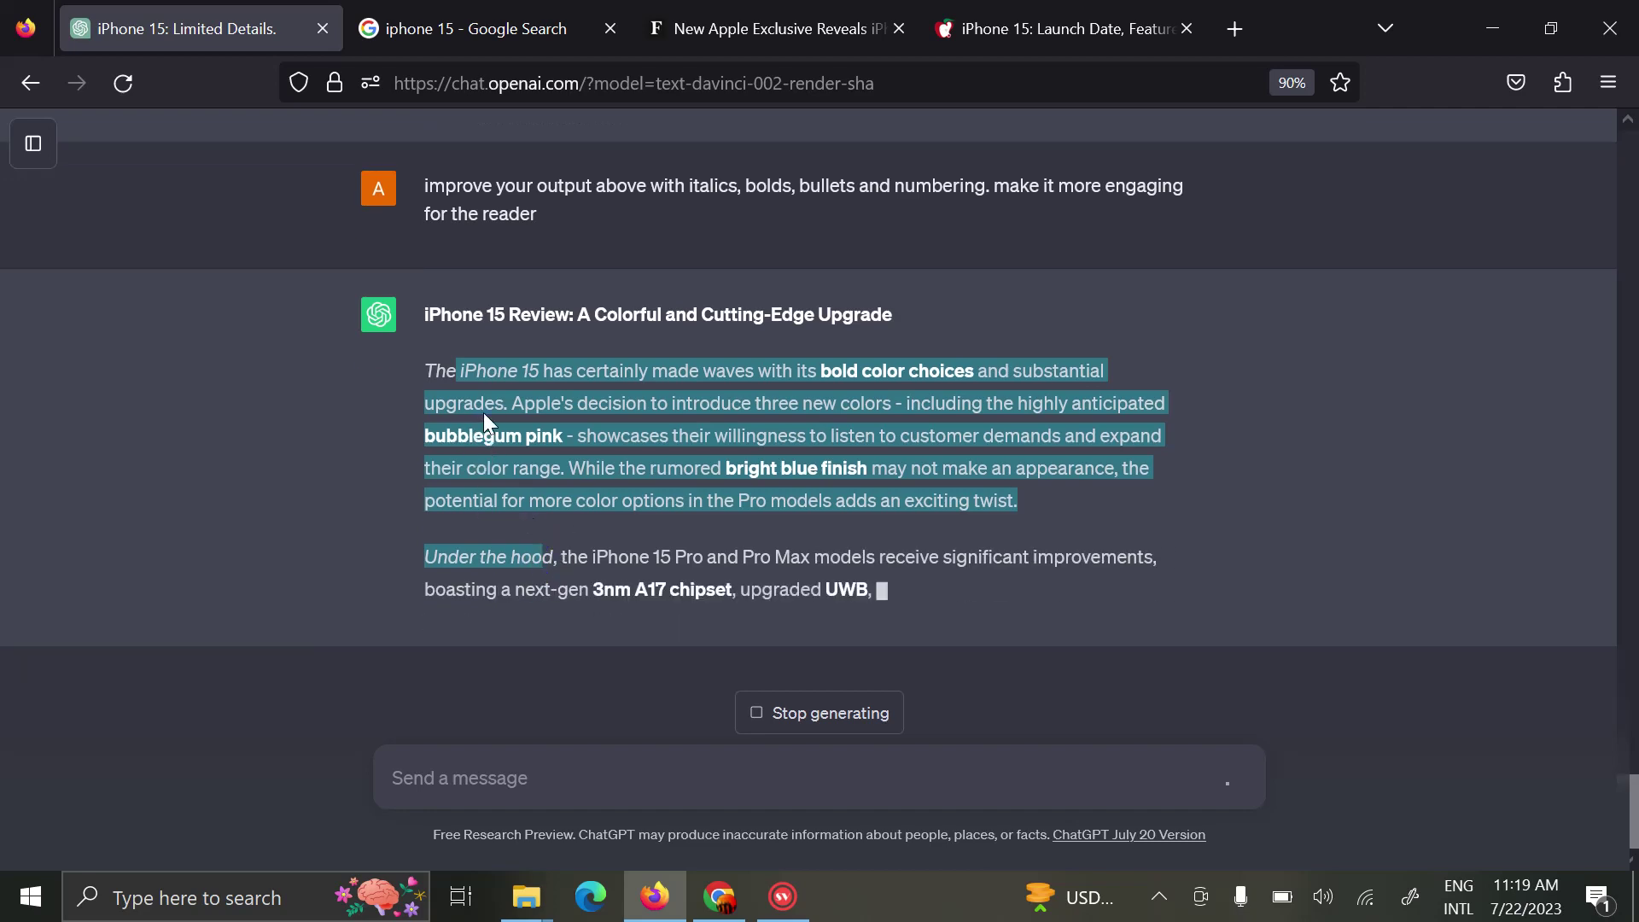
click(499, 354)
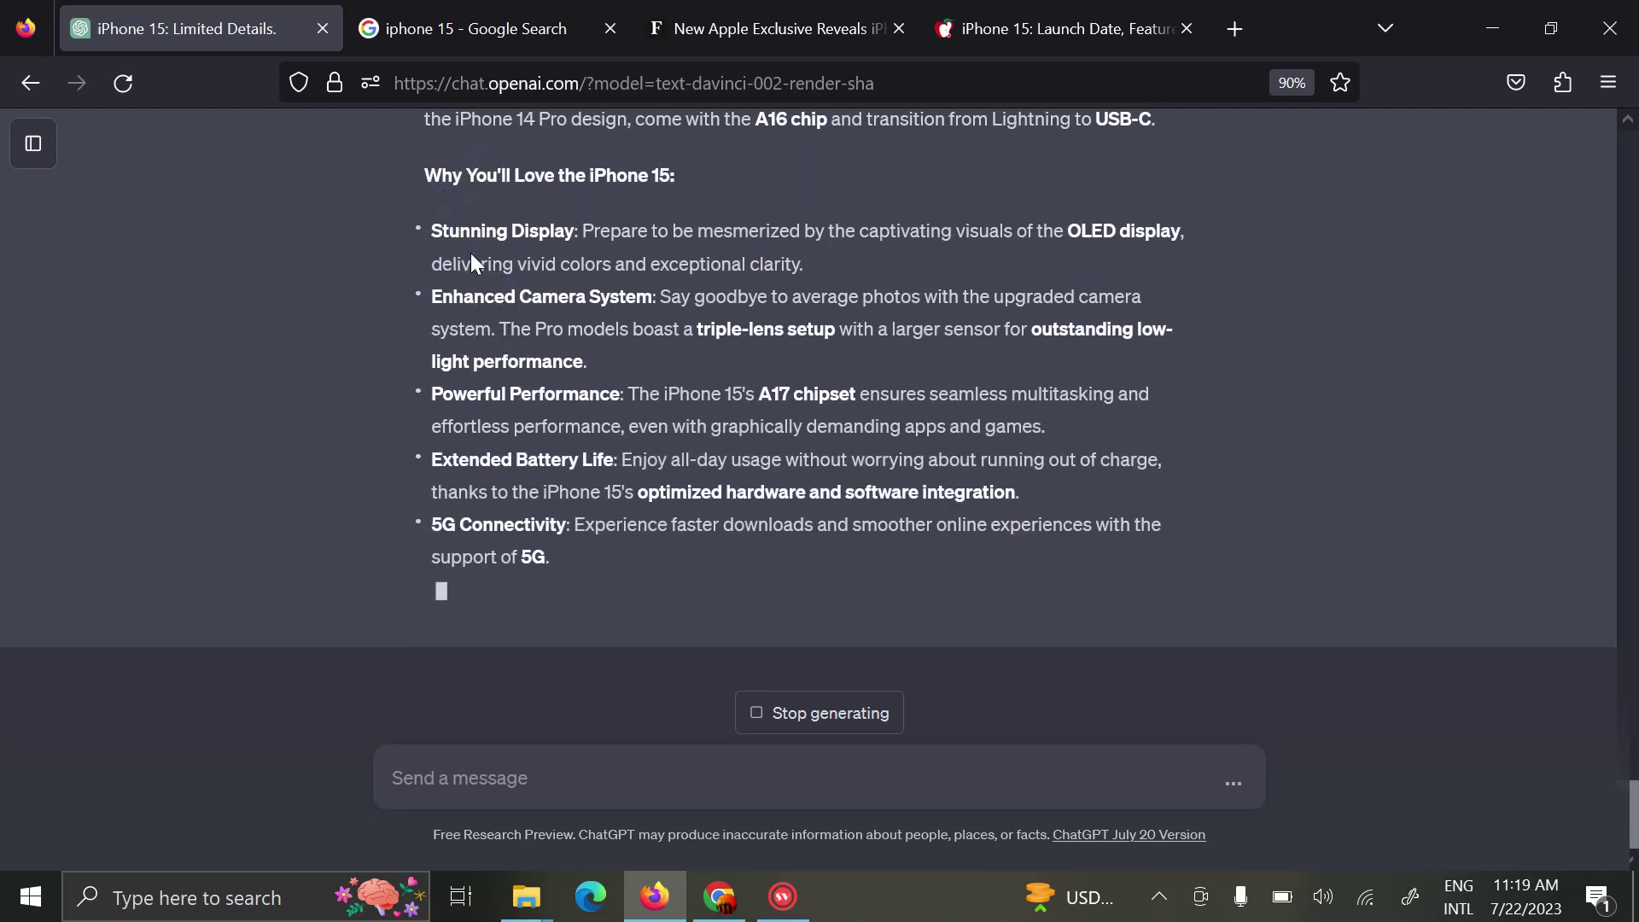
scroll(403, 340, up, 2)
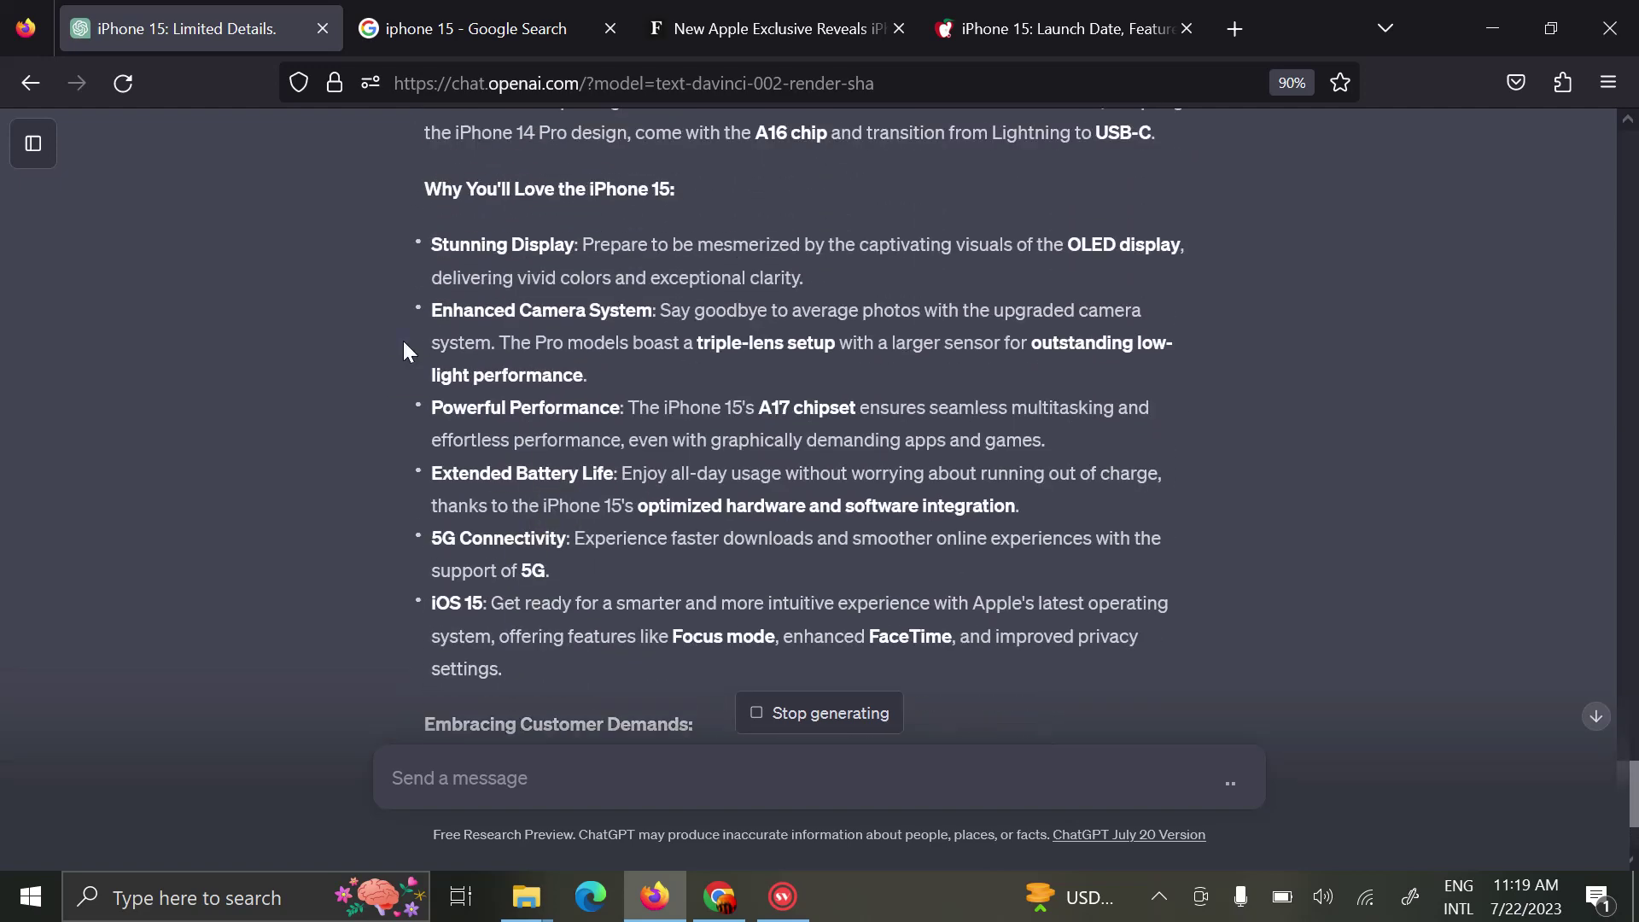
scroll(566, 439, down, 3)
scroll(591, 488, down, 2)
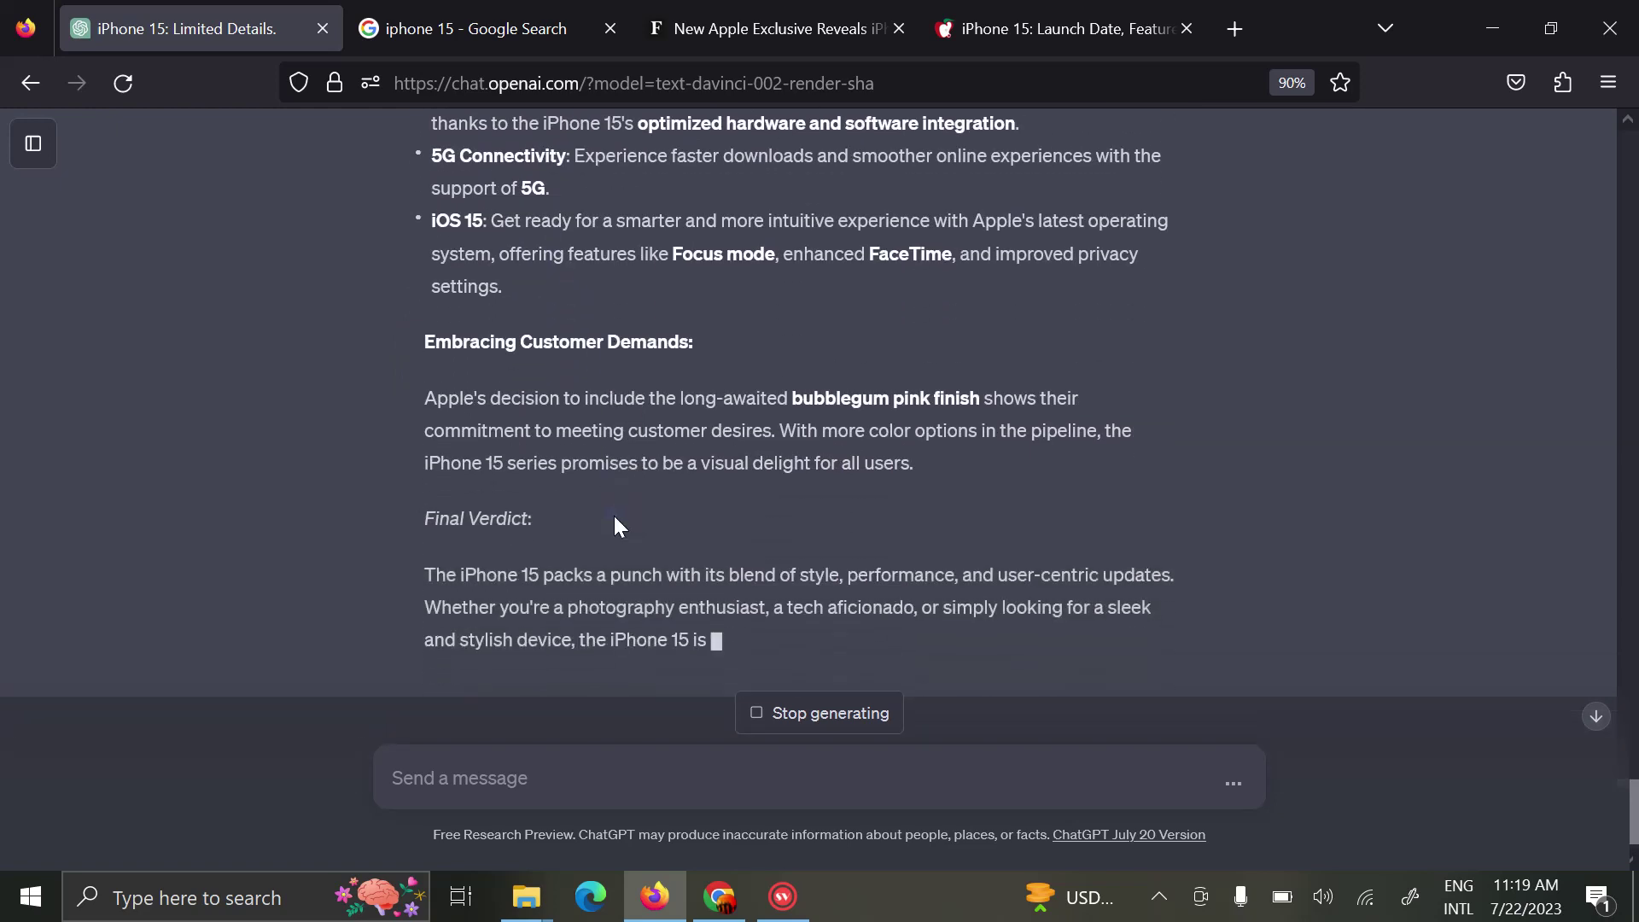
scroll(613, 516, down, 1)
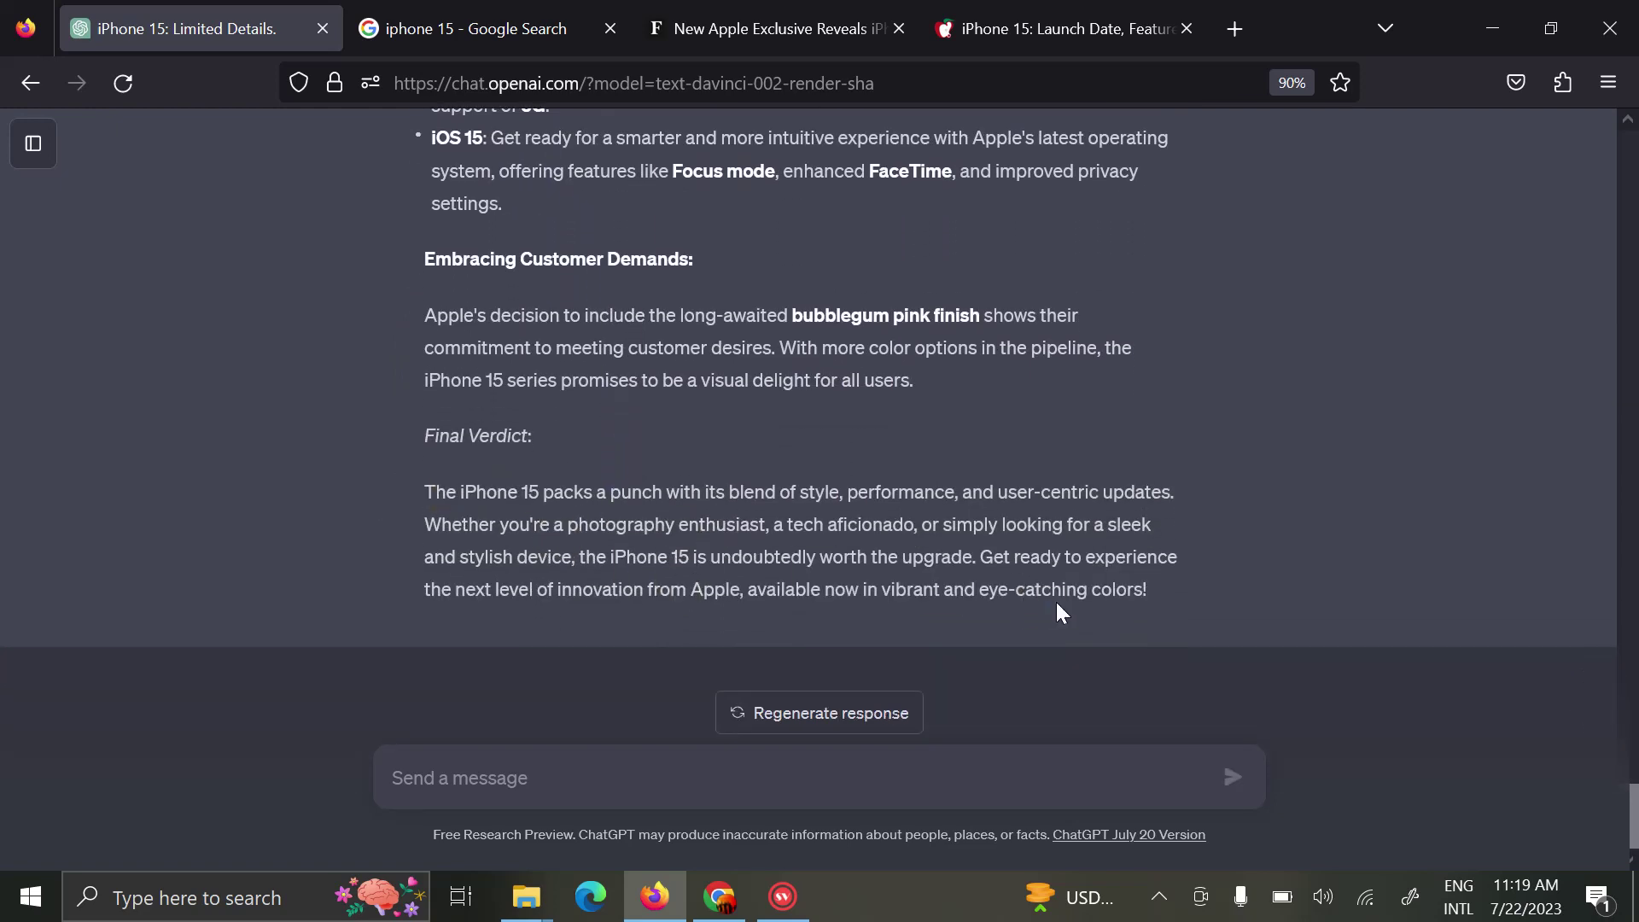
drag(1163, 591, 490, 327)
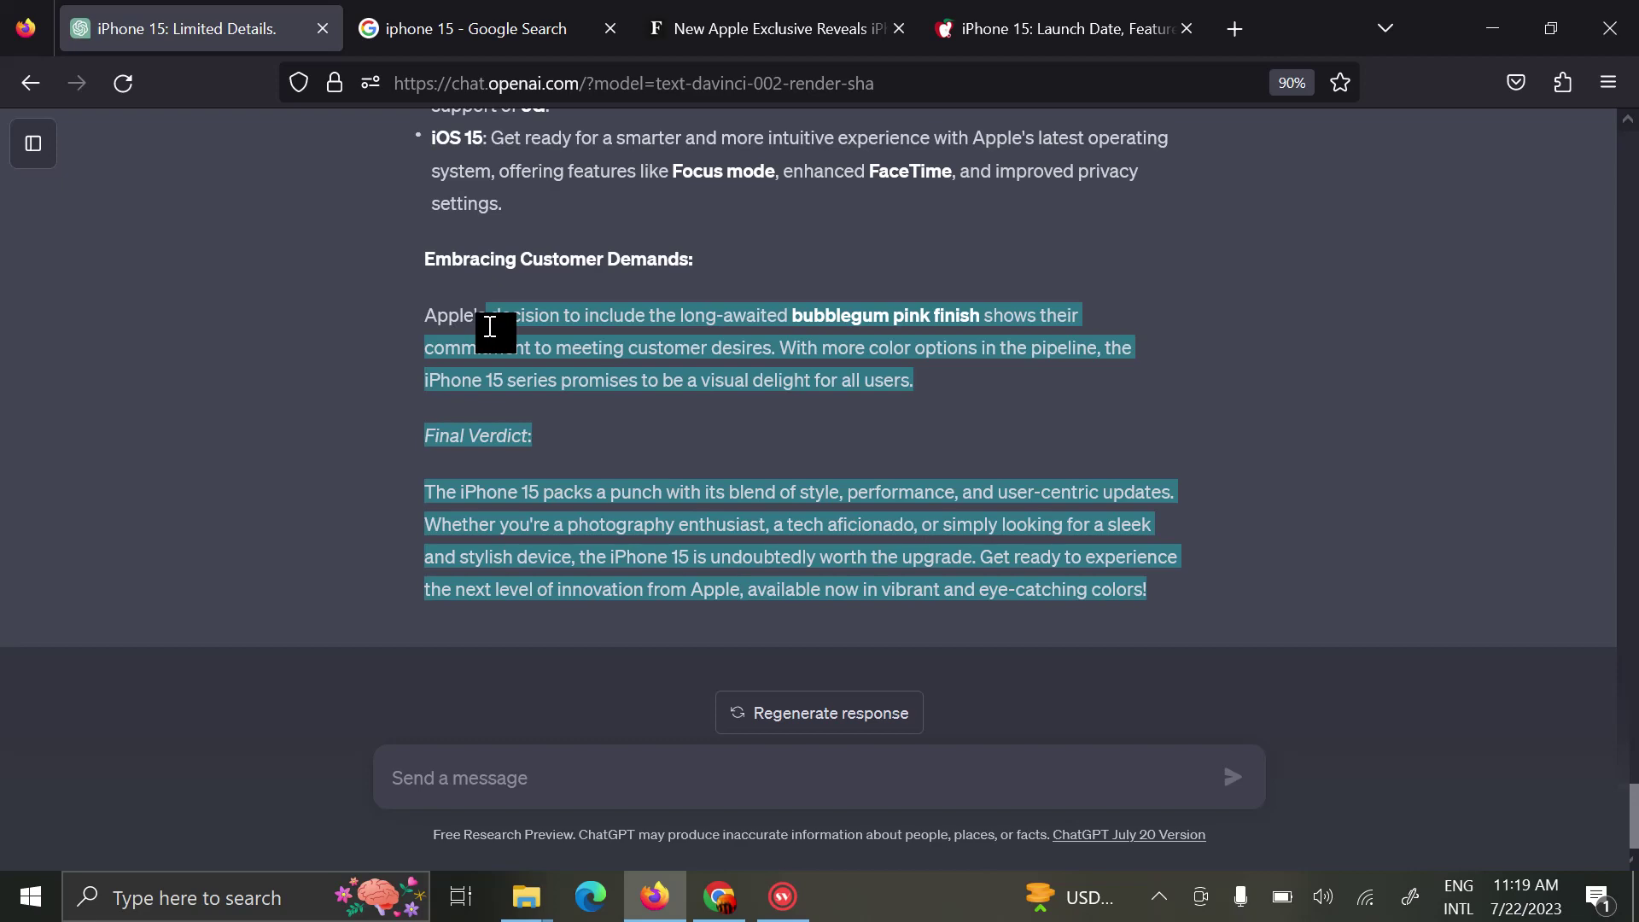
scroll(490, 327, up, 5)
scroll(490, 326, up, 4)
scroll(490, 327, up, 3)
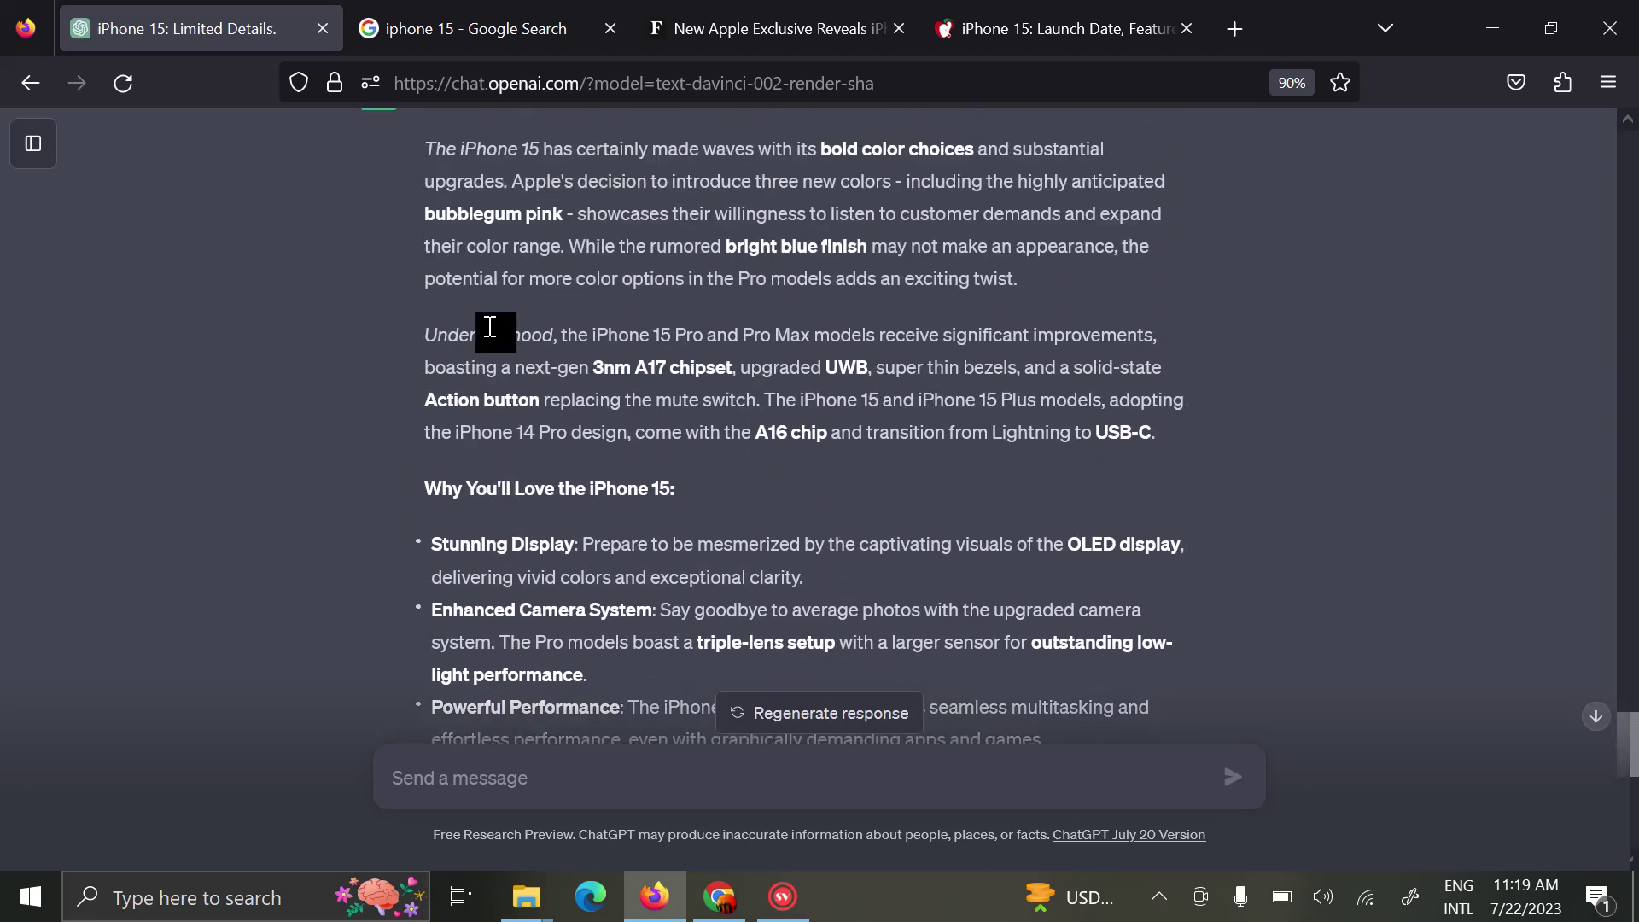
drag(488, 327, 403, 252)
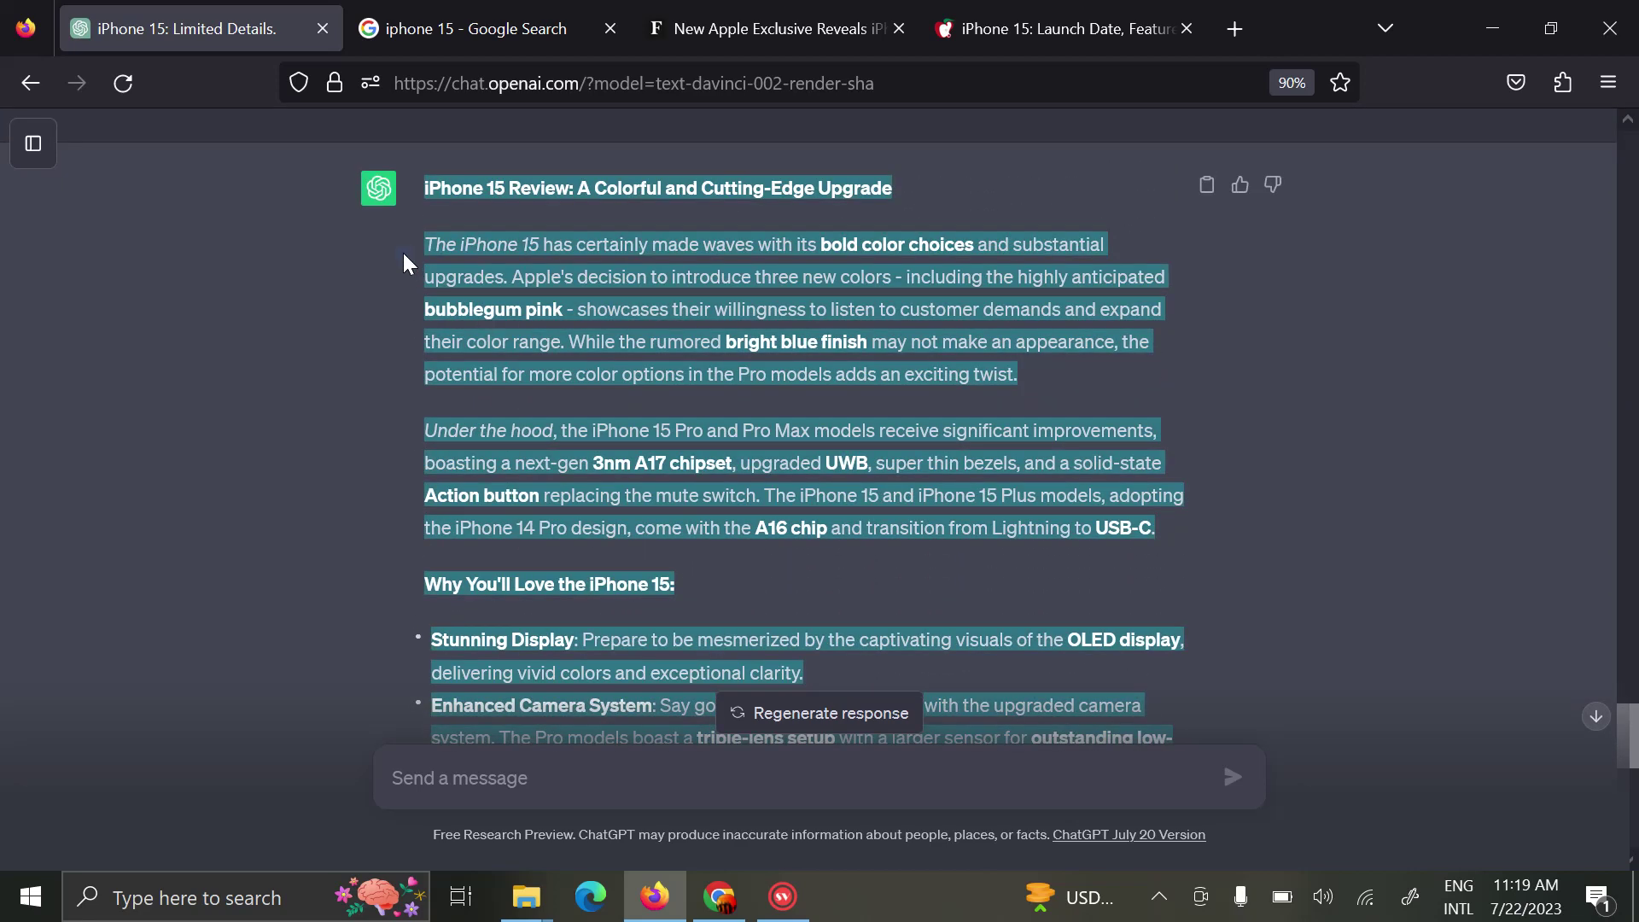
scroll(717, 476, down, 1)
scroll(716, 476, down, 5)
scroll(803, 572, down, 3)
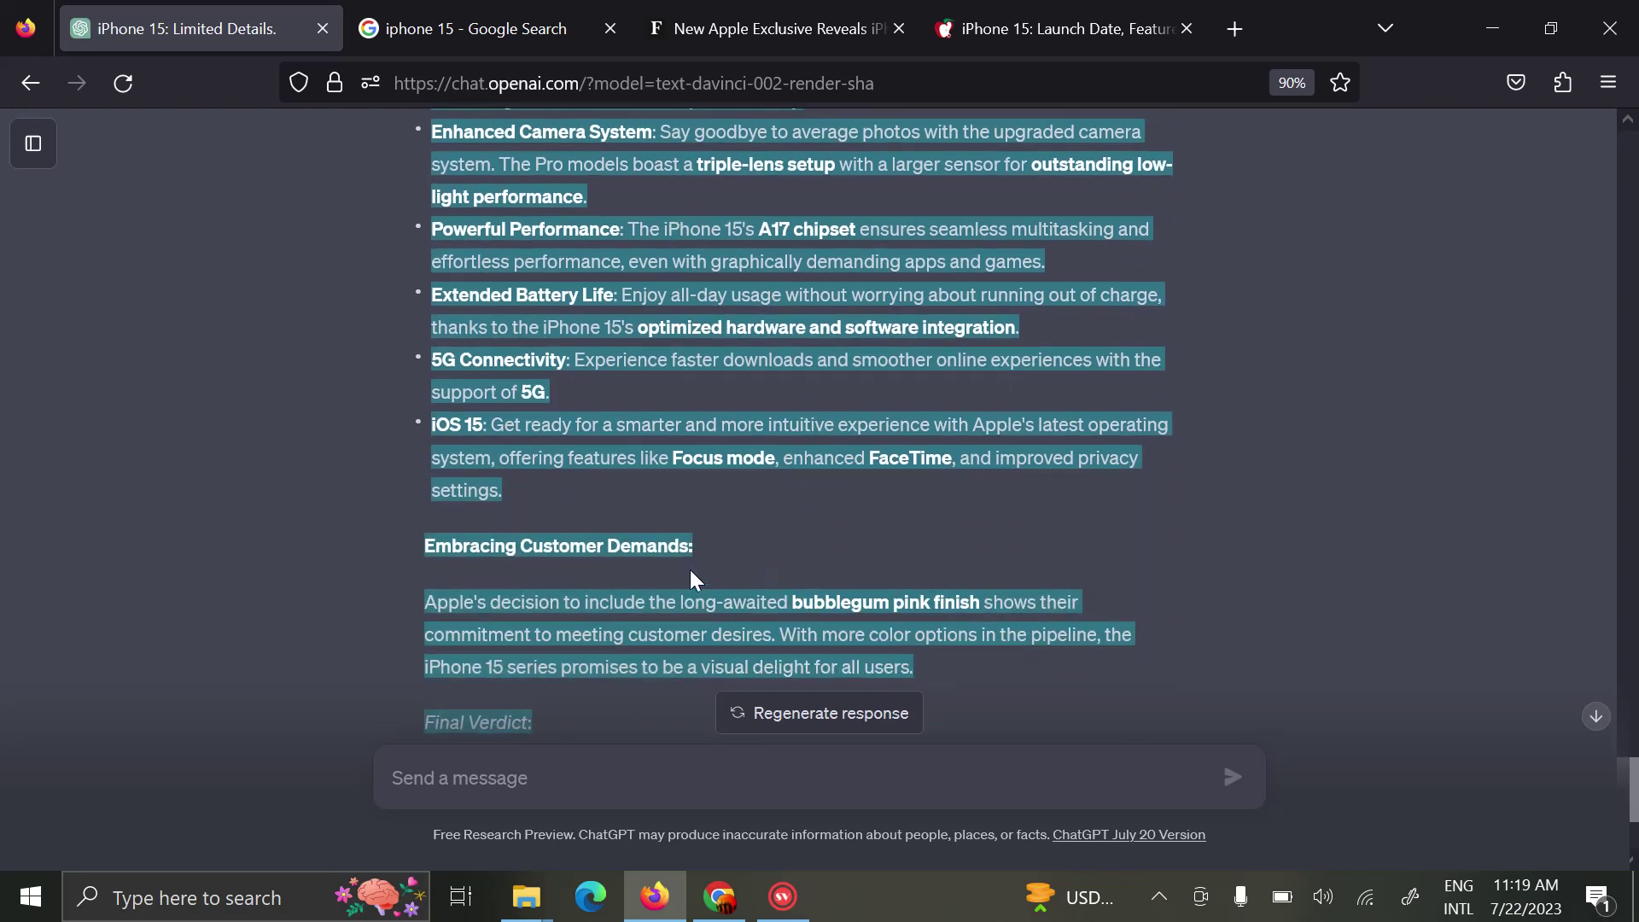
scroll(691, 570, down, 2)
scroll(690, 570, down, 1)
scroll(728, 534, up, 3)
click(940, 300)
scroll(888, 377, up, 2)
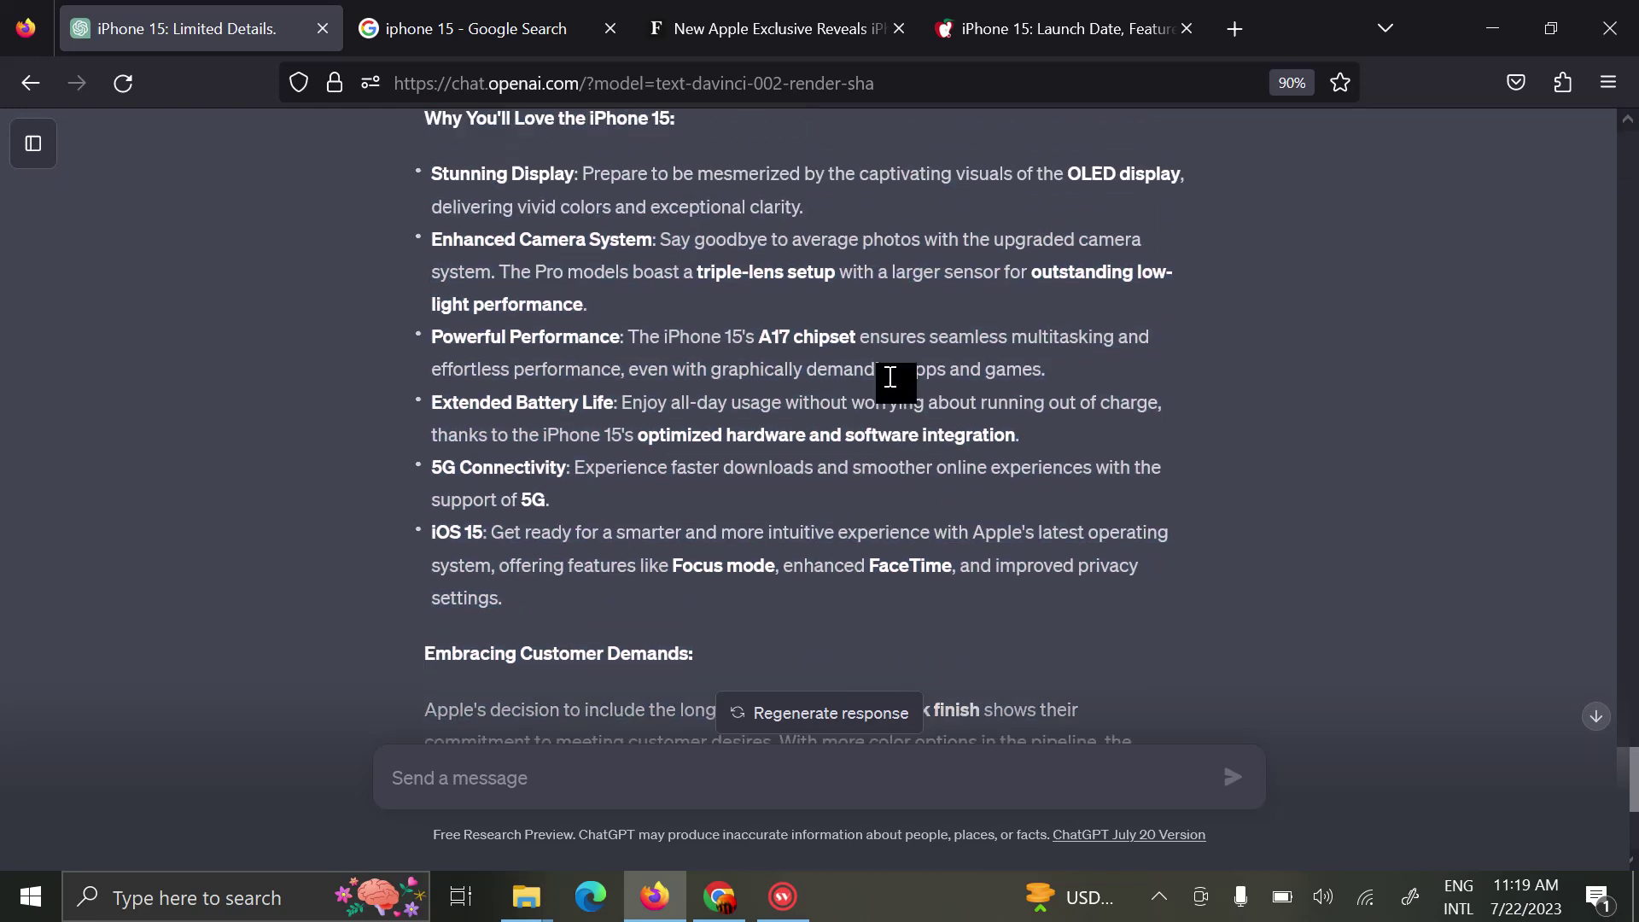
scroll(828, 440, up, 2)
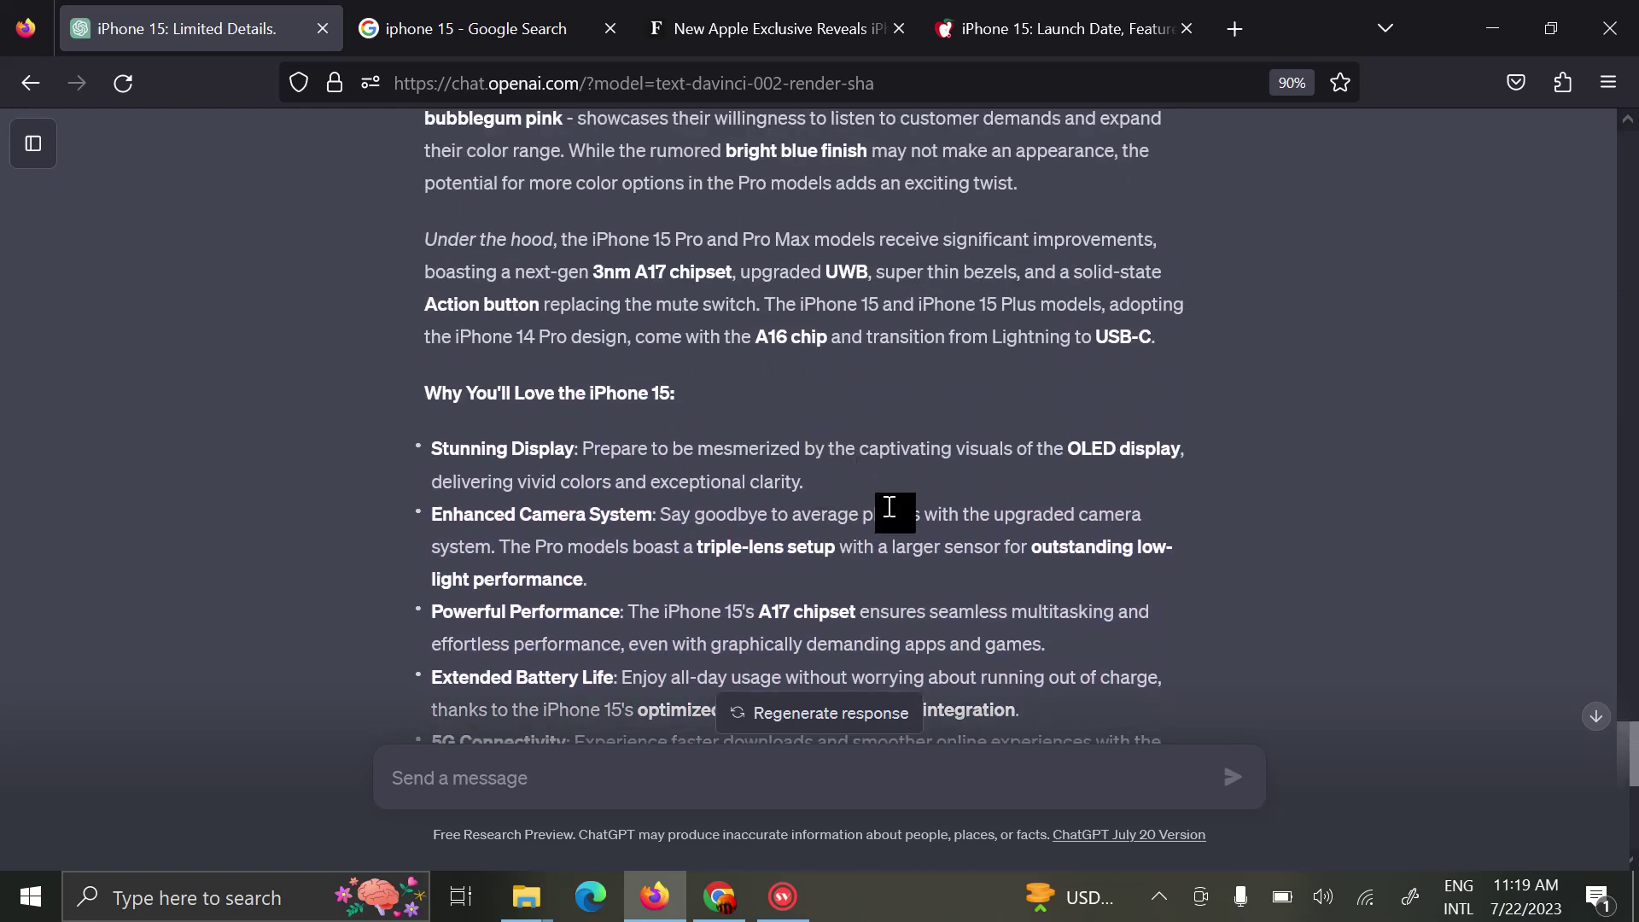
scroll(869, 544, down, 1)
scroll(869, 544, down, 2)
scroll(869, 545, down, 2)
scroll(869, 544, down, 2)
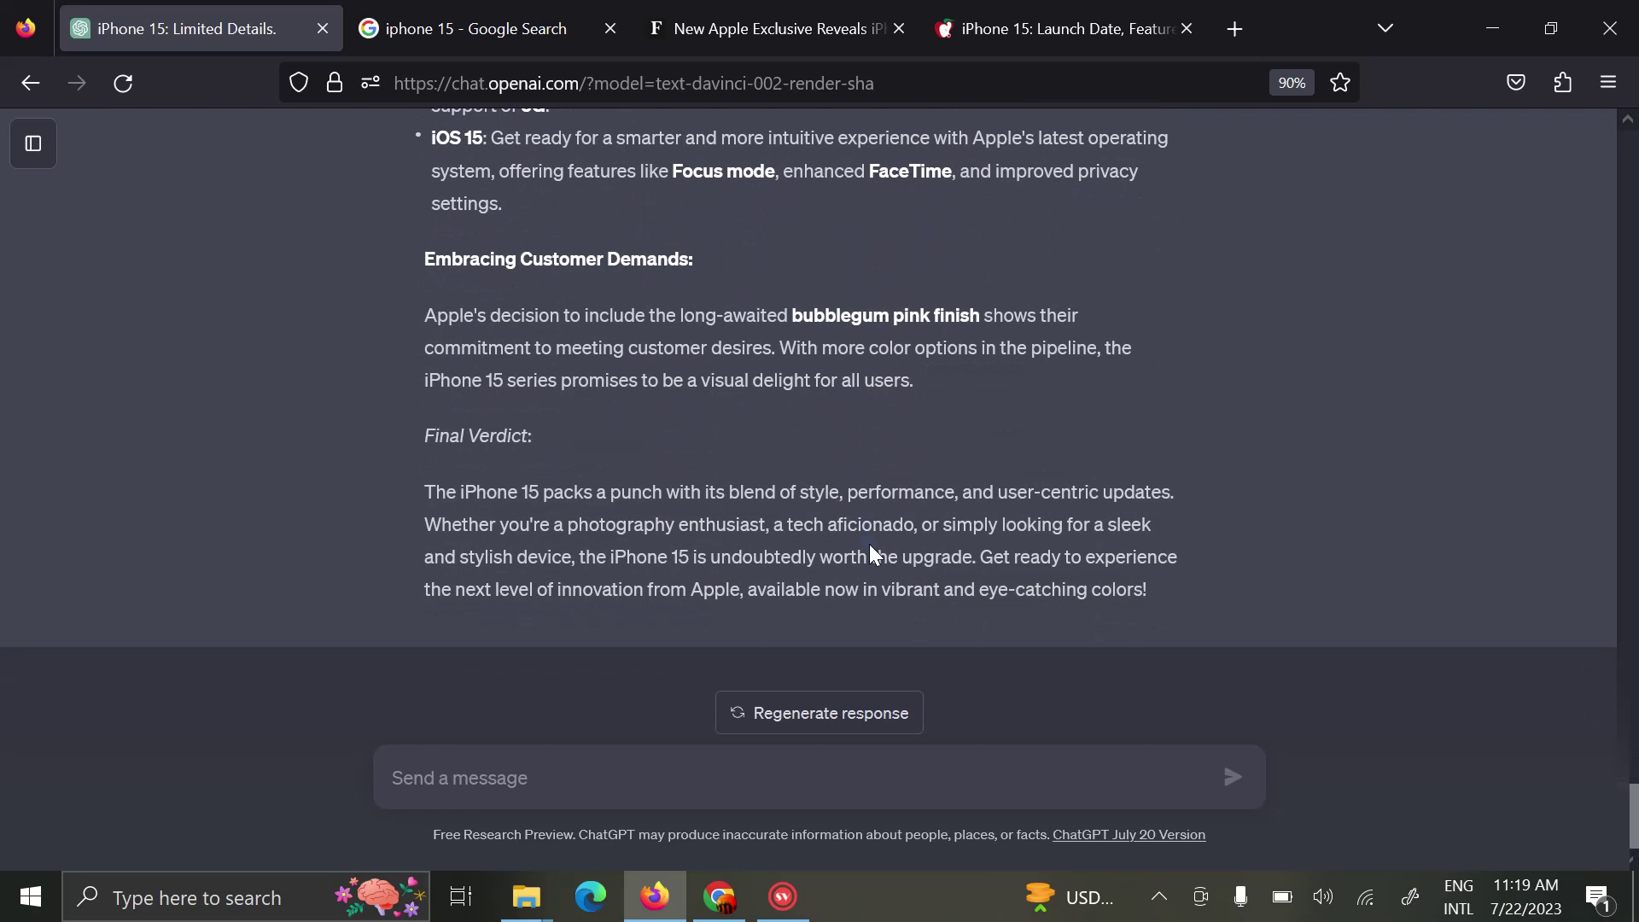